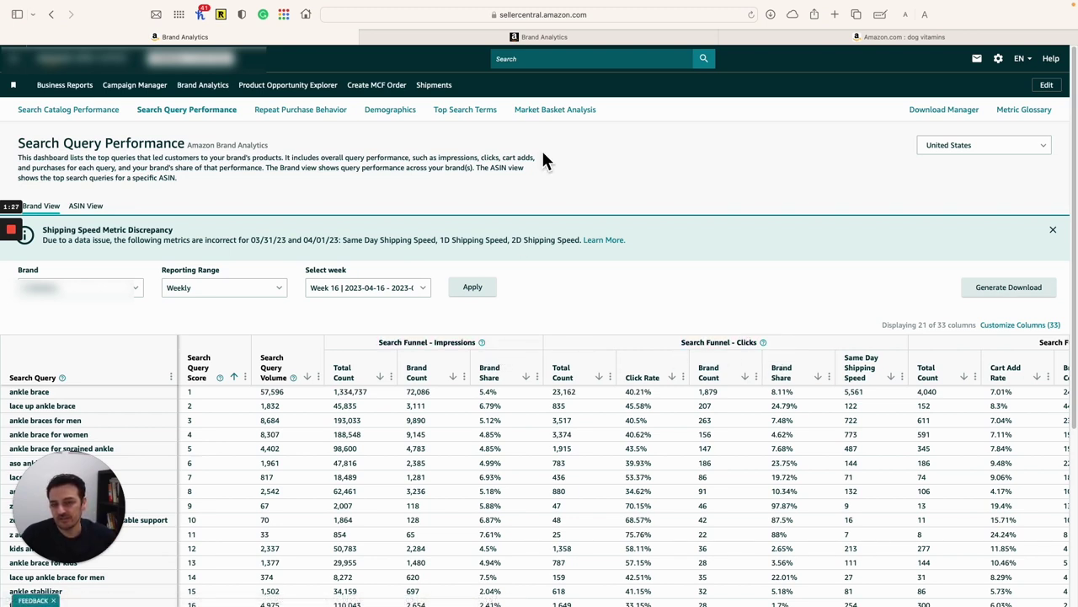
Switch to the Metric Glossary and expand the additional metric details for Search Funnel - Impressions
left_click(564, 39)
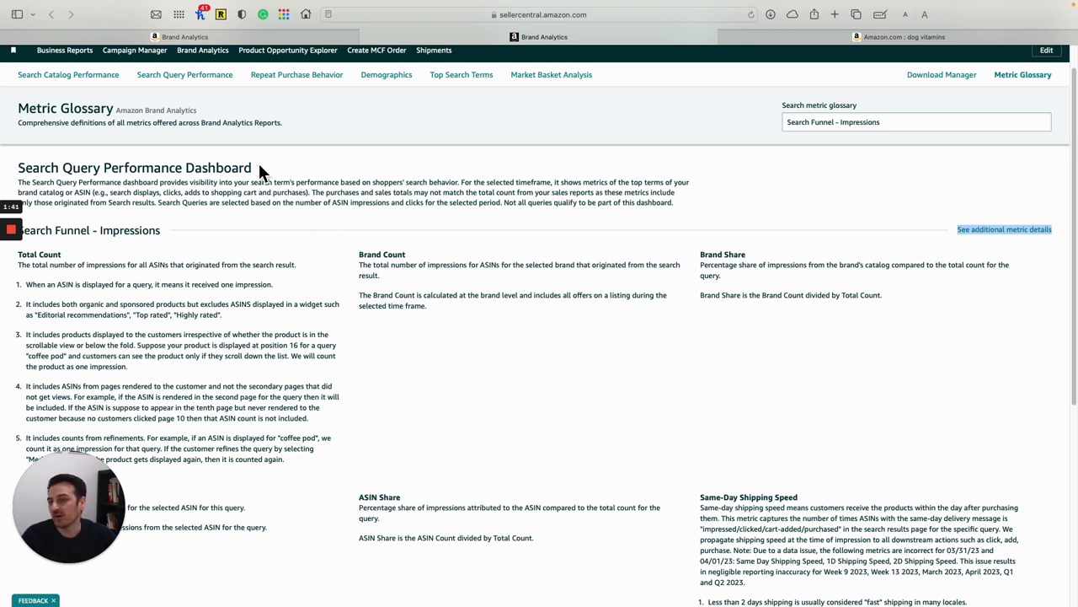
left_click(932, 277)
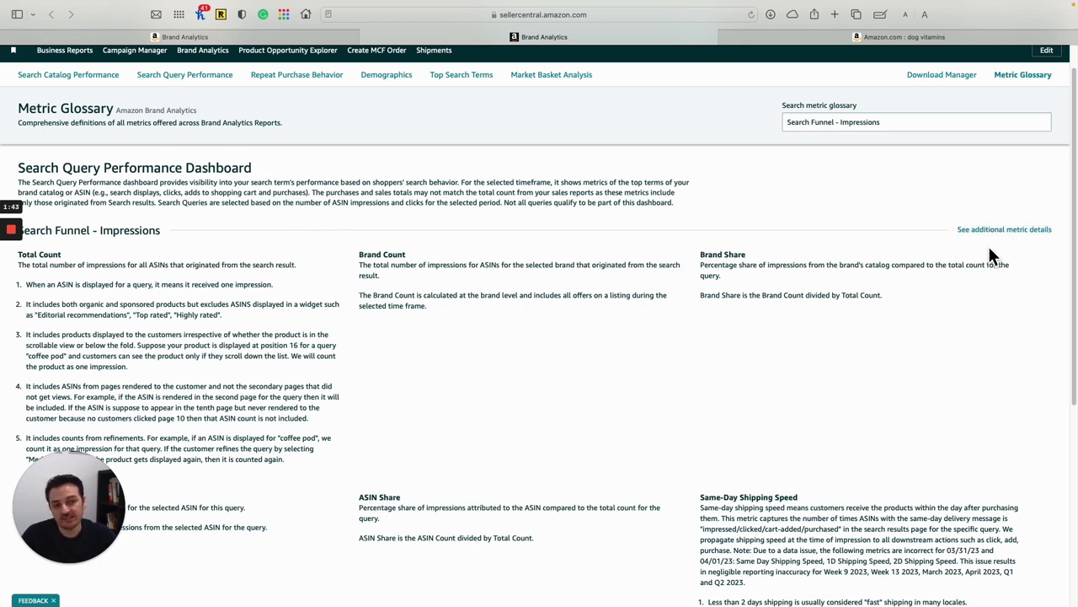
left_click(995, 241)
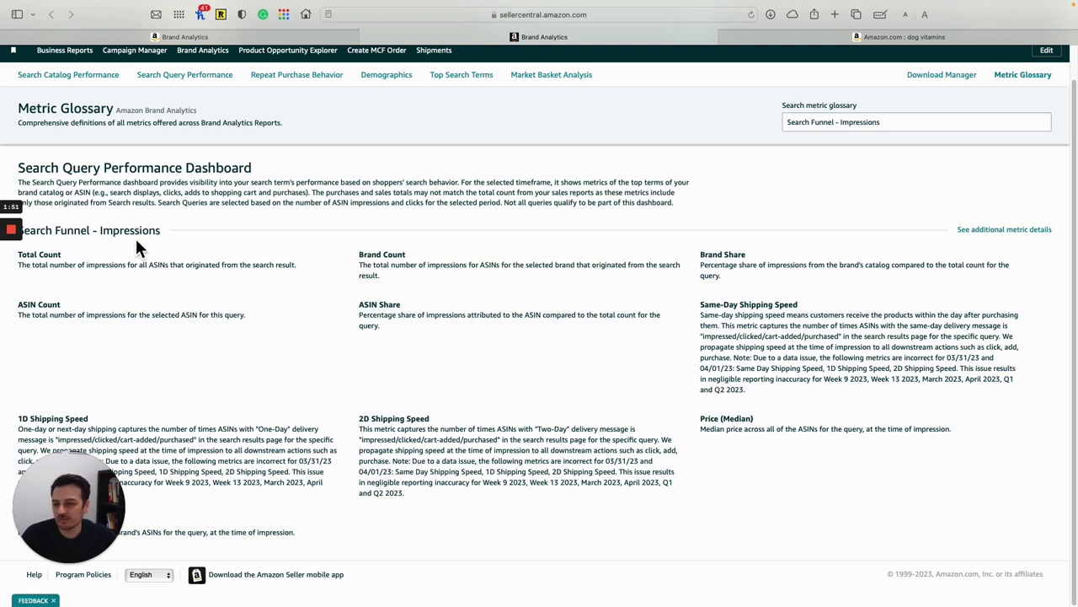
left_click(1005, 237)
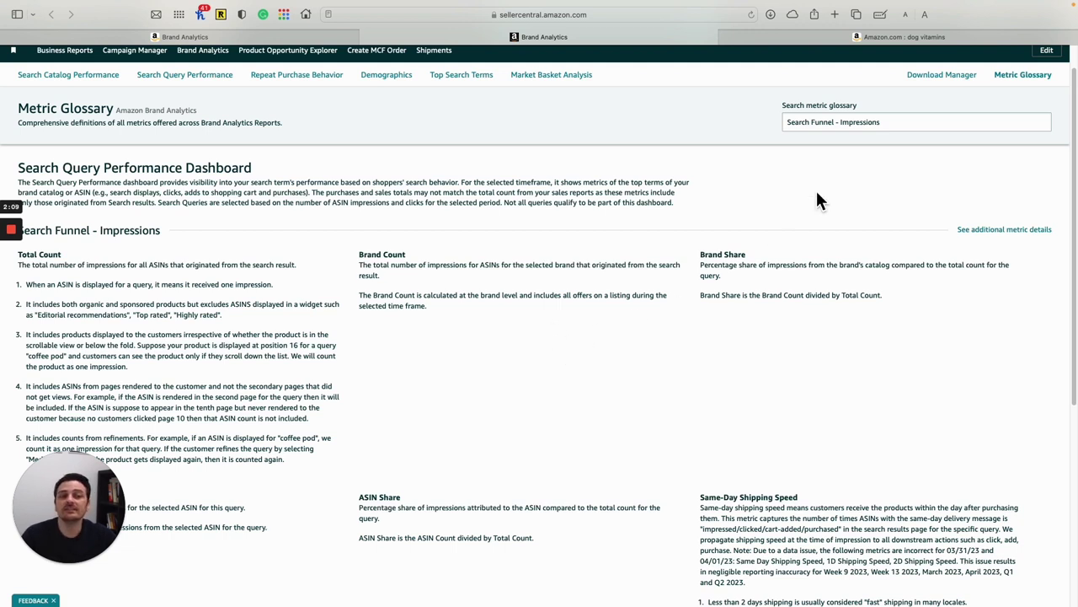
Switch to the Amazon "dog vitamins" search and examine the organic, sponsored and Highly rated placements down the results page
mouse_move(802, 49)
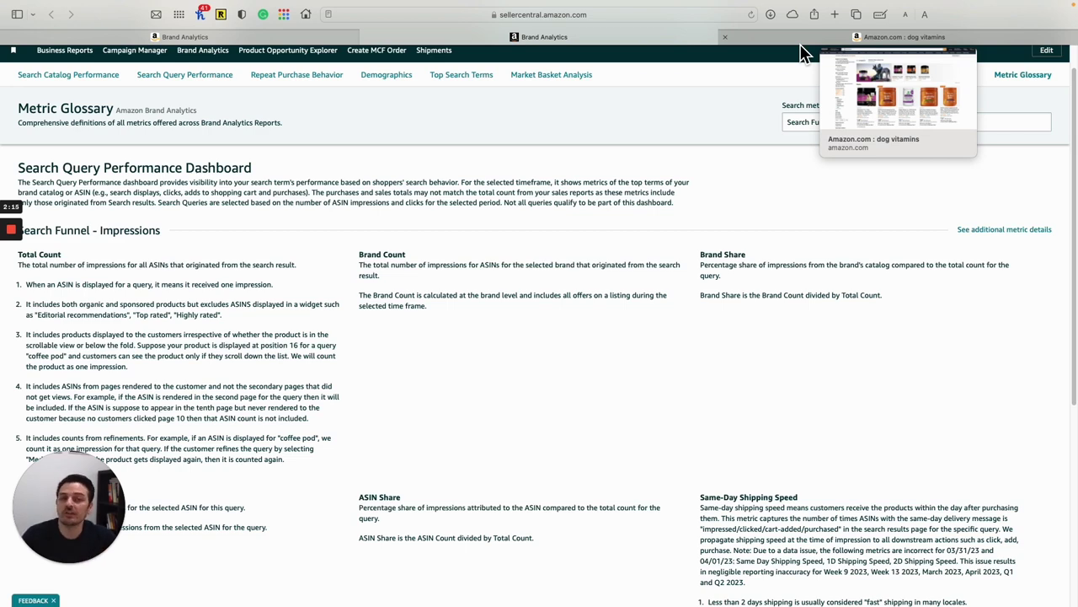
left_click(803, 44)
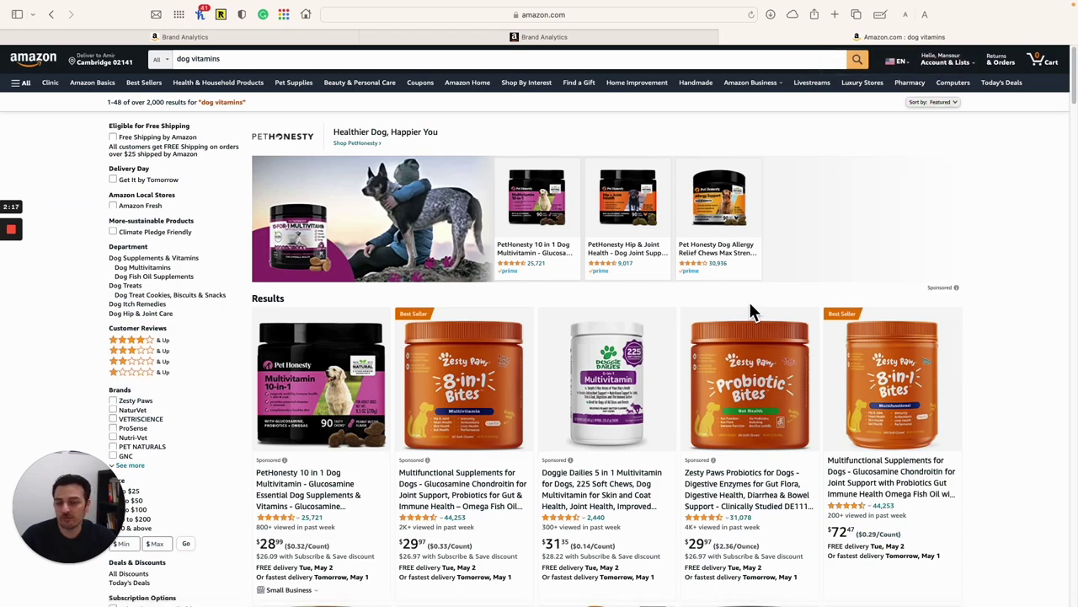
scroll(400, 342, "down", 8)
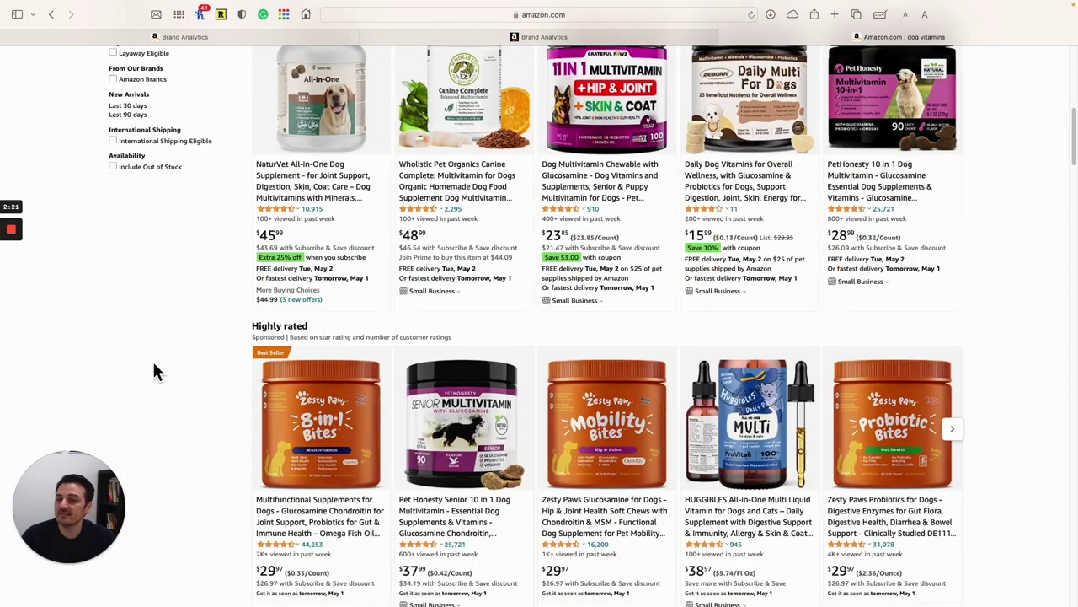
scroll(168, 286, "up", 10)
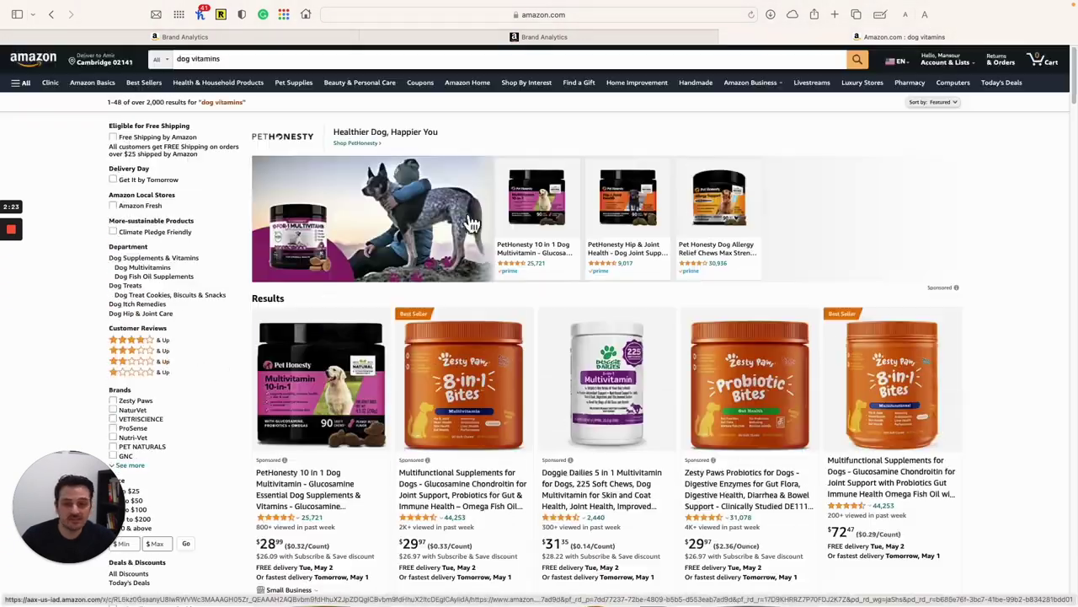
scroll(458, 312, "down", 7)
scroll(529, 335, "down", 12)
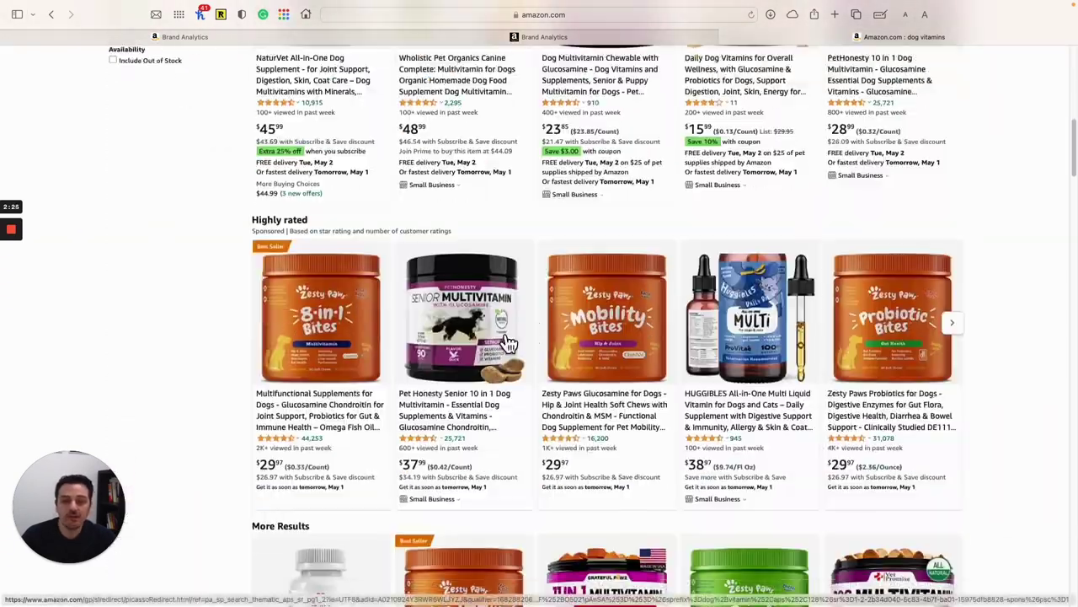
scroll(565, 365, "down", 6)
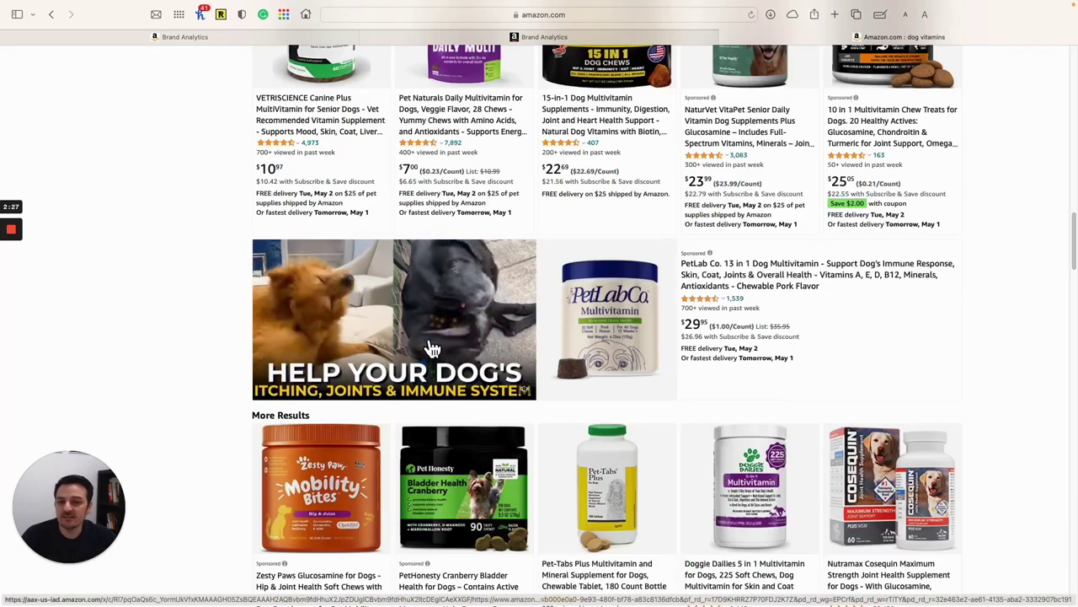
scroll(537, 312, "down", 20)
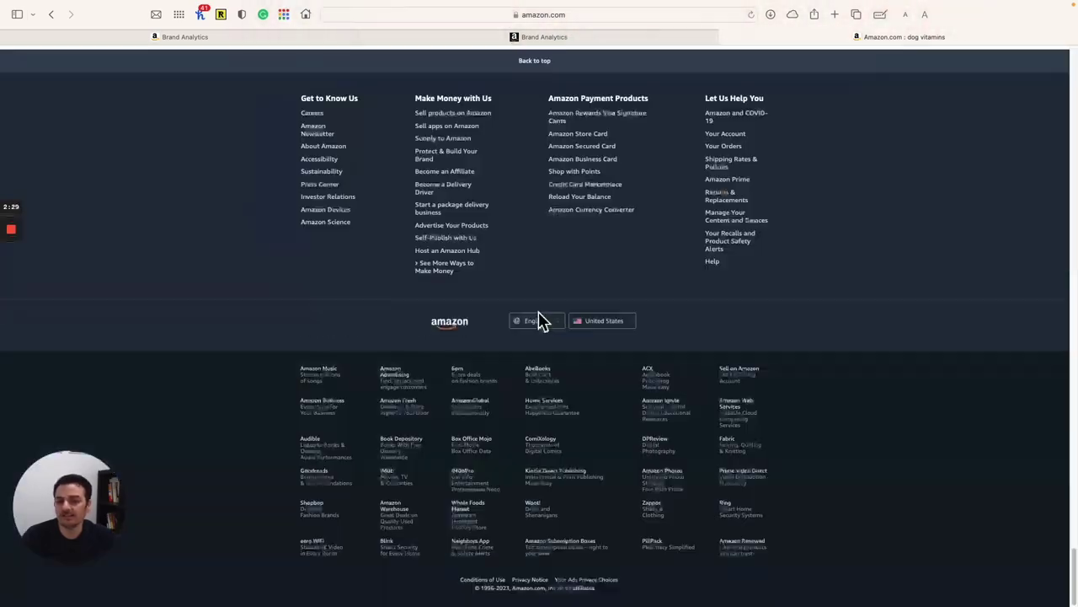
scroll(539, 320, "up", 5)
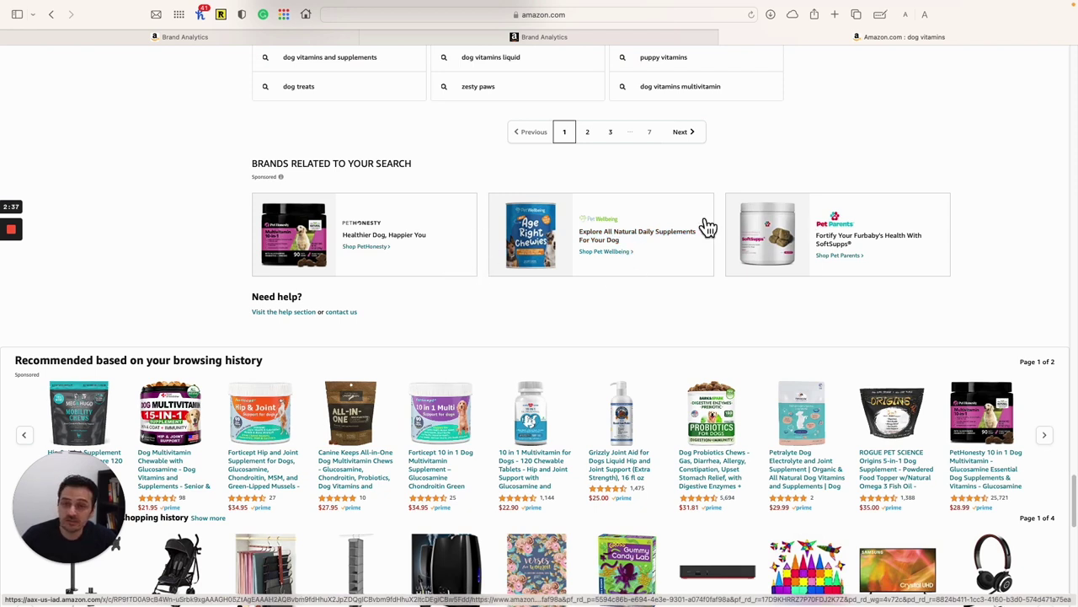
Return to the Metric Glossary and highlight the Total Count rule on organic and sponsored products and excluded widgets
left_click(561, 38)
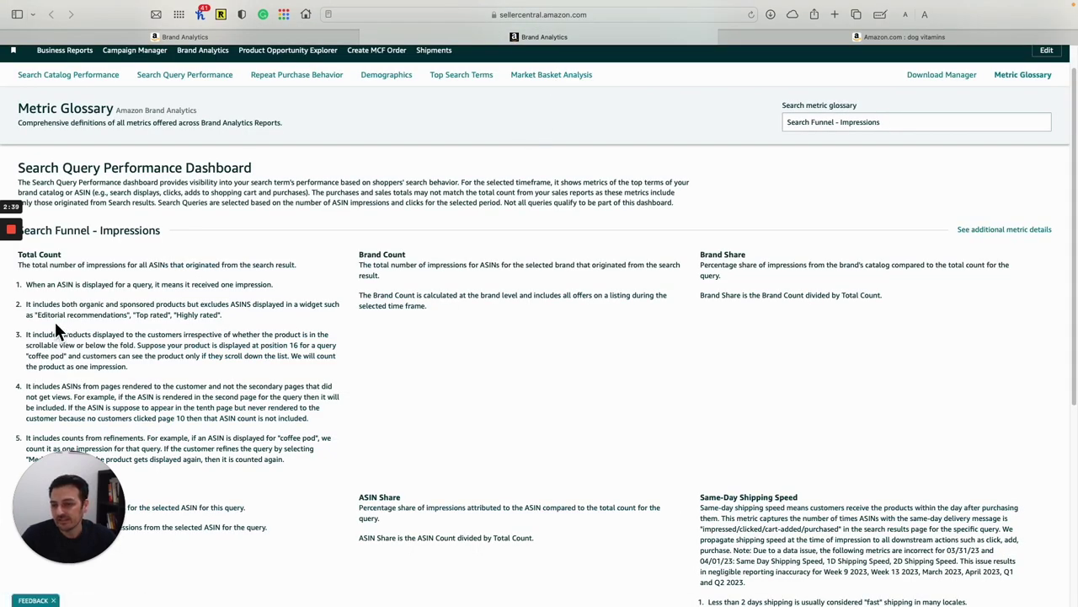
left_click_drag(32, 308, 265, 313)
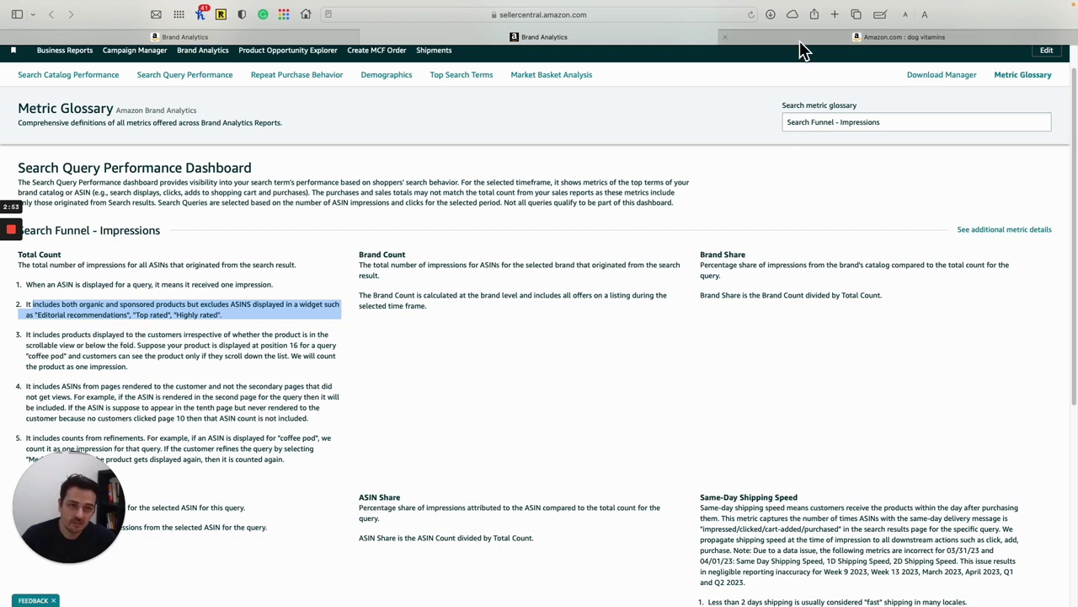
Review the Highly rated widget and the product listings below it in the "dog vitamins" results, and return to the Metric Glossary
mouse_move(803, 50)
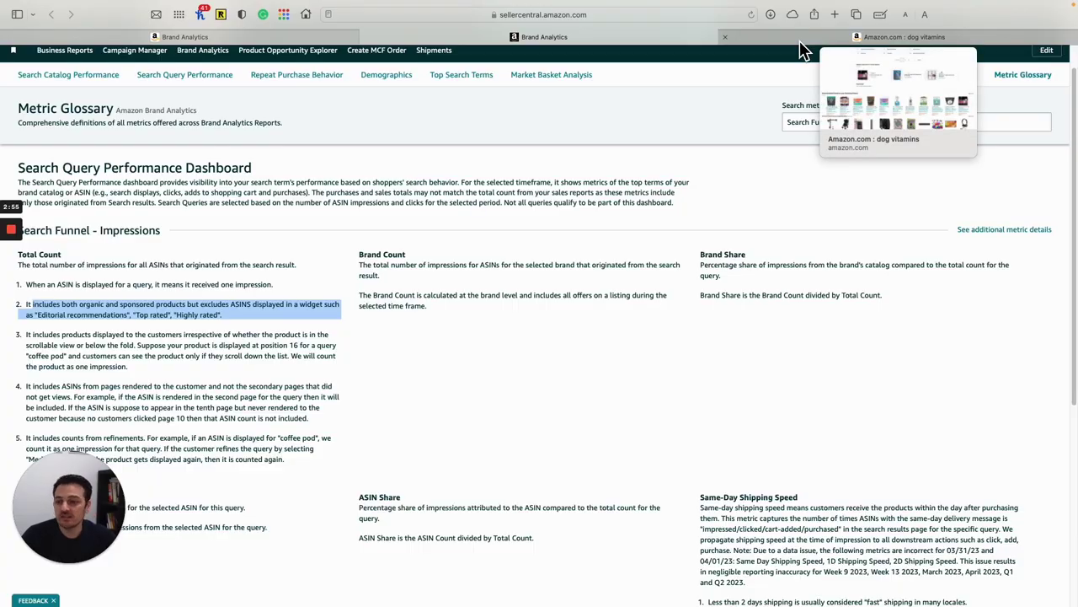
left_click(803, 50)
scroll(565, 301, "up", 20)
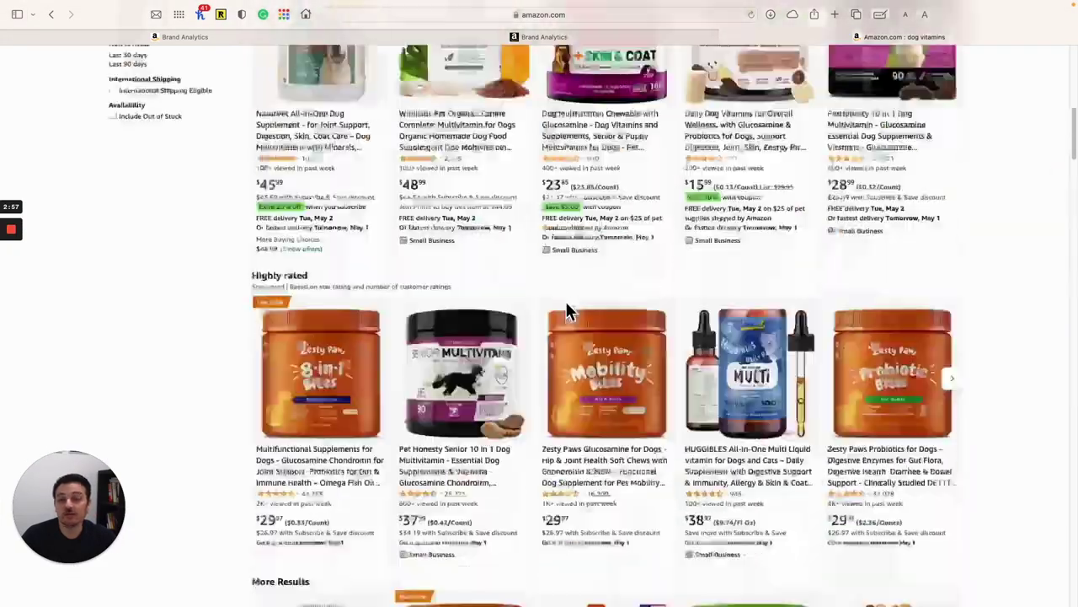
scroll(567, 307, "down", 10)
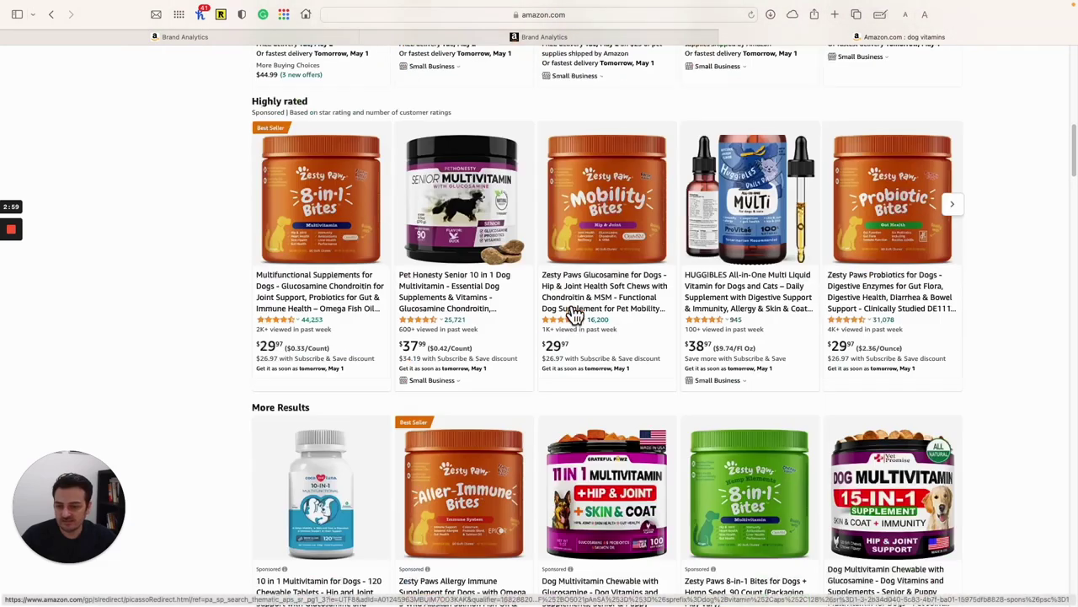
scroll(573, 314, "down", 8)
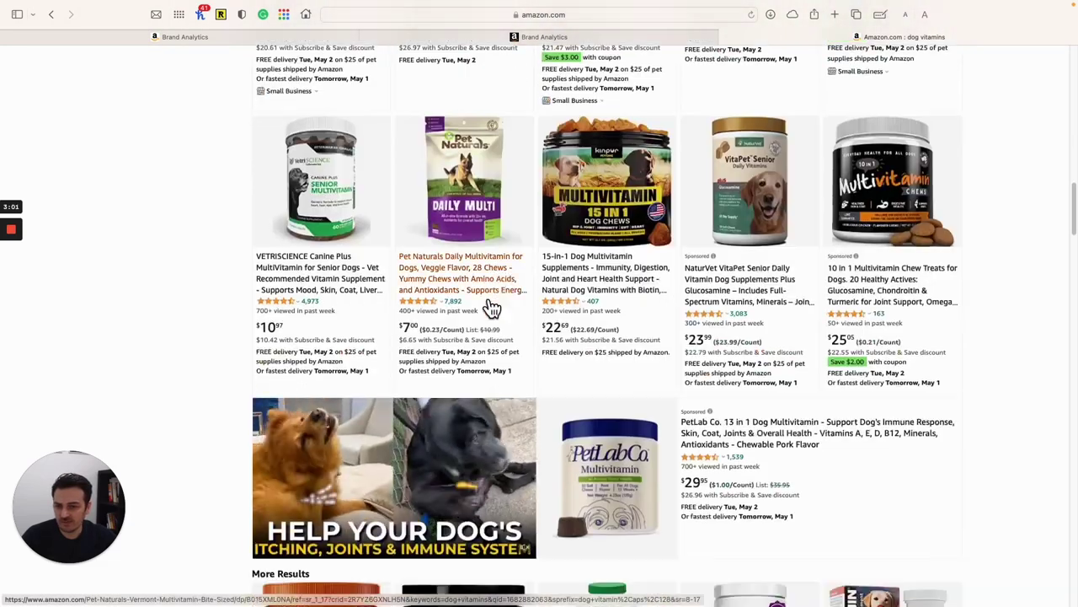
scroll(492, 308, "down", 10)
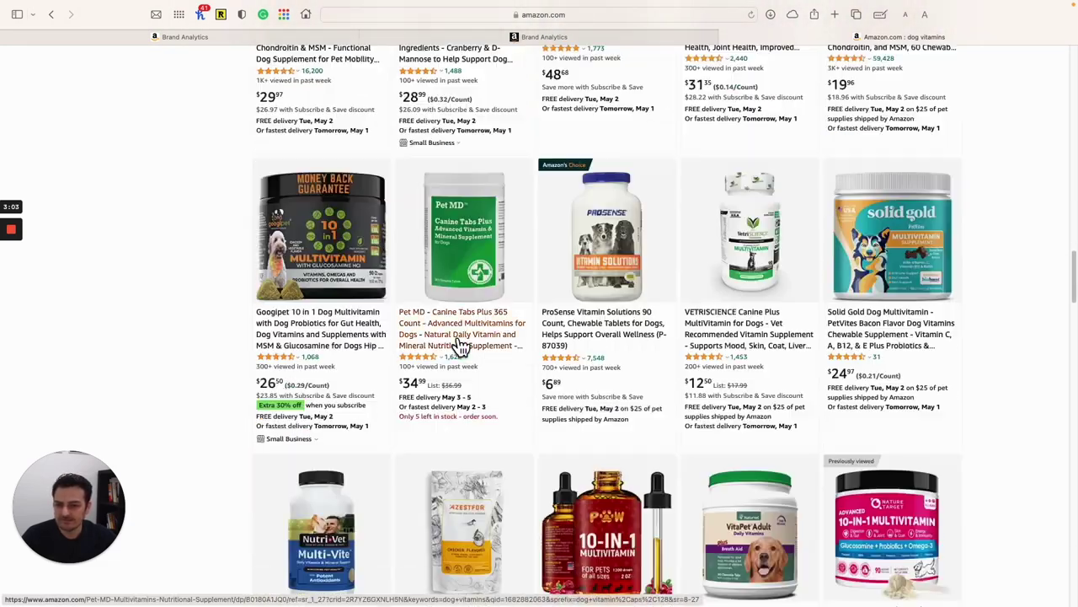
scroll(459, 345, "down", 10)
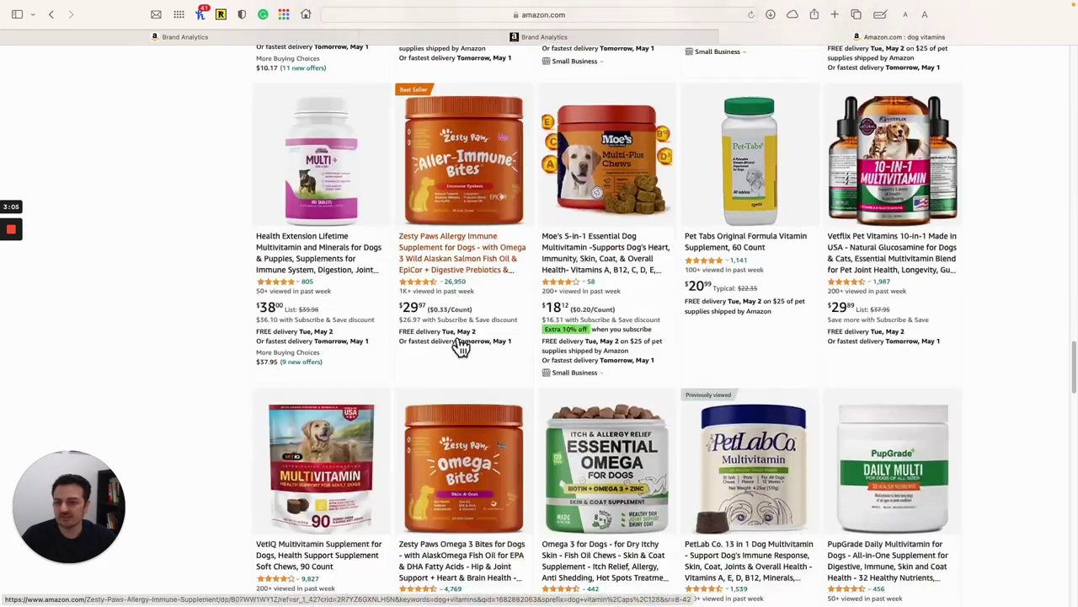
scroll(459, 345, "up", 5)
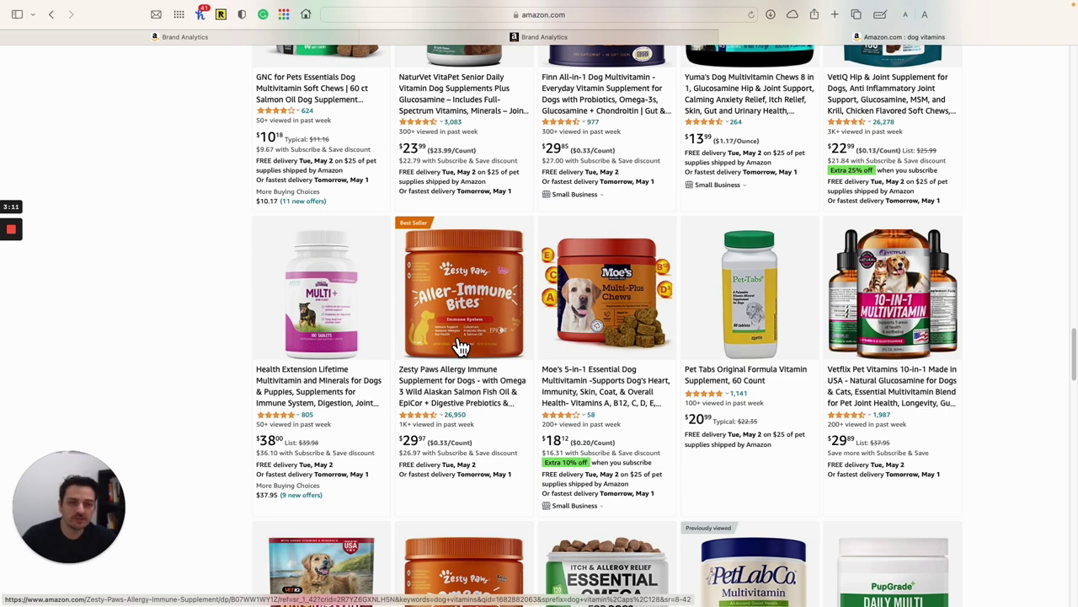
left_click(515, 37)
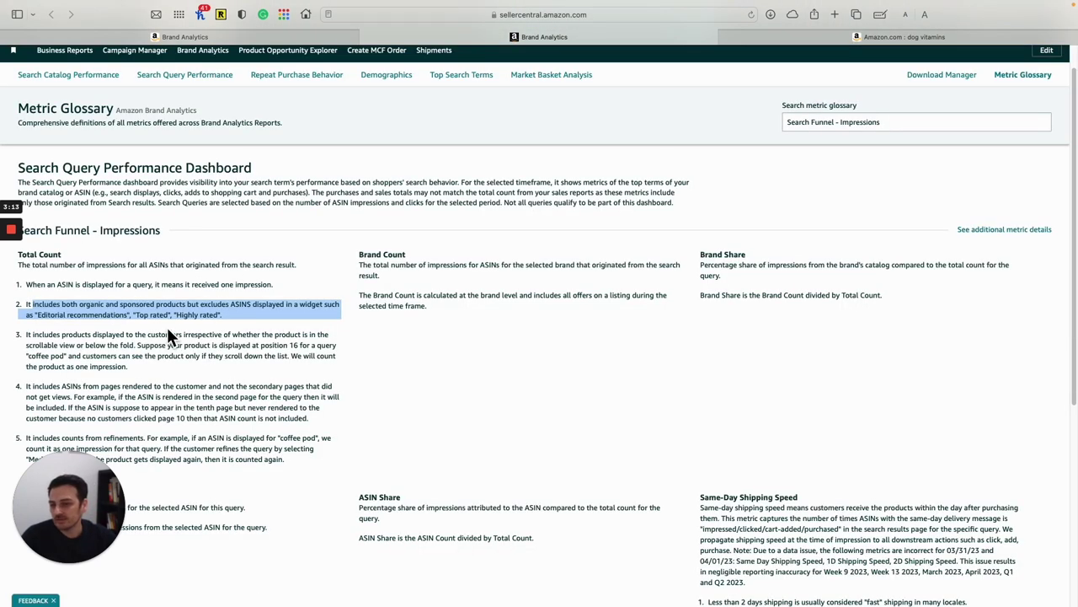
In the Search Query Performance report, highlight the impressions Total Count, Brand Count and Brand Share of the "ankle brace" query
mouse_move(808, 48)
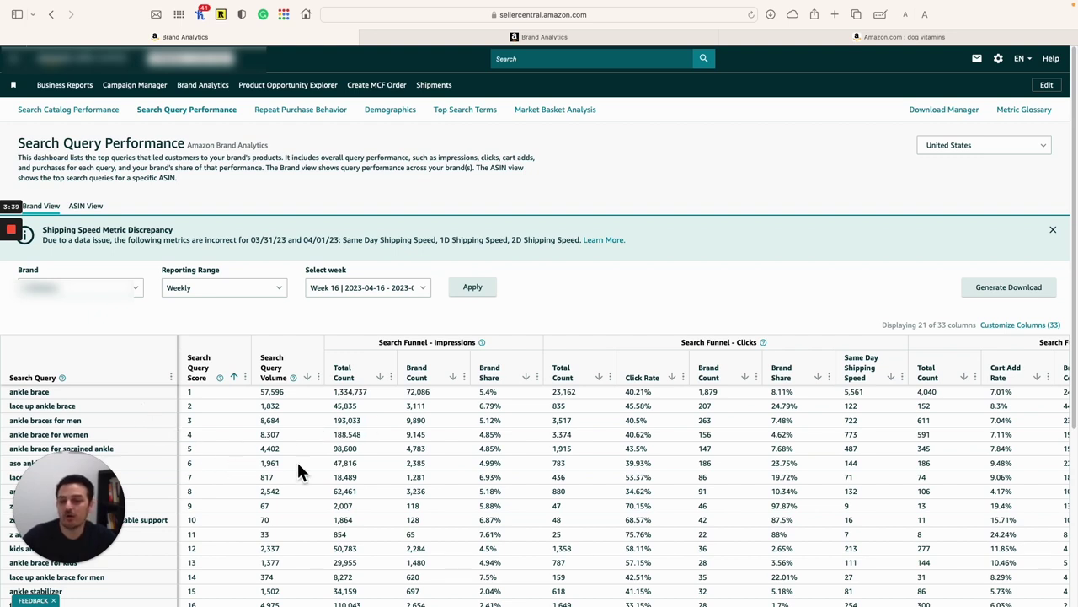
double_click(347, 392)
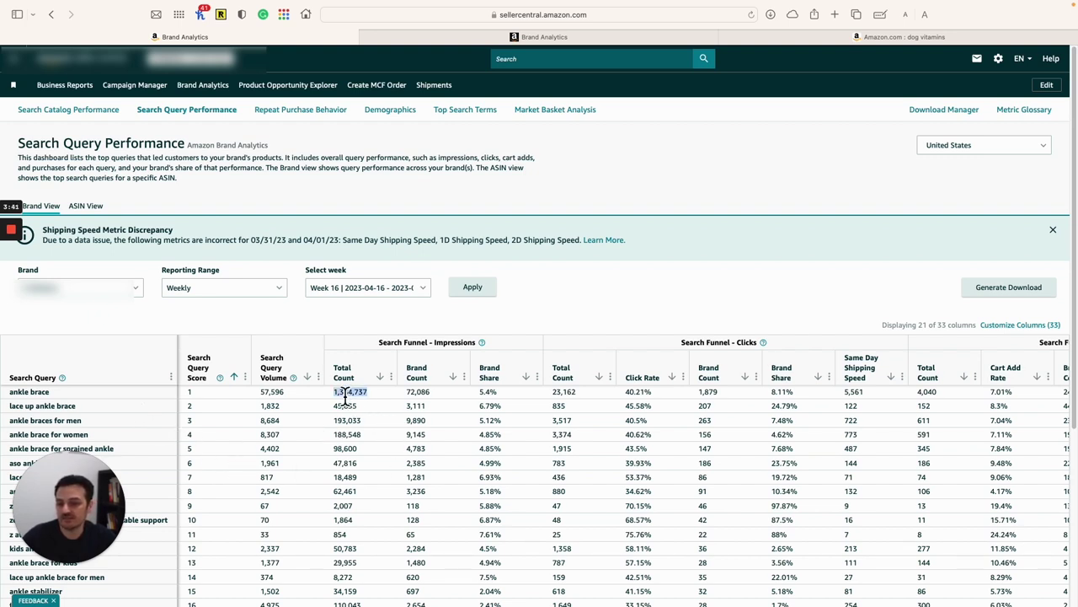
double_click(419, 392)
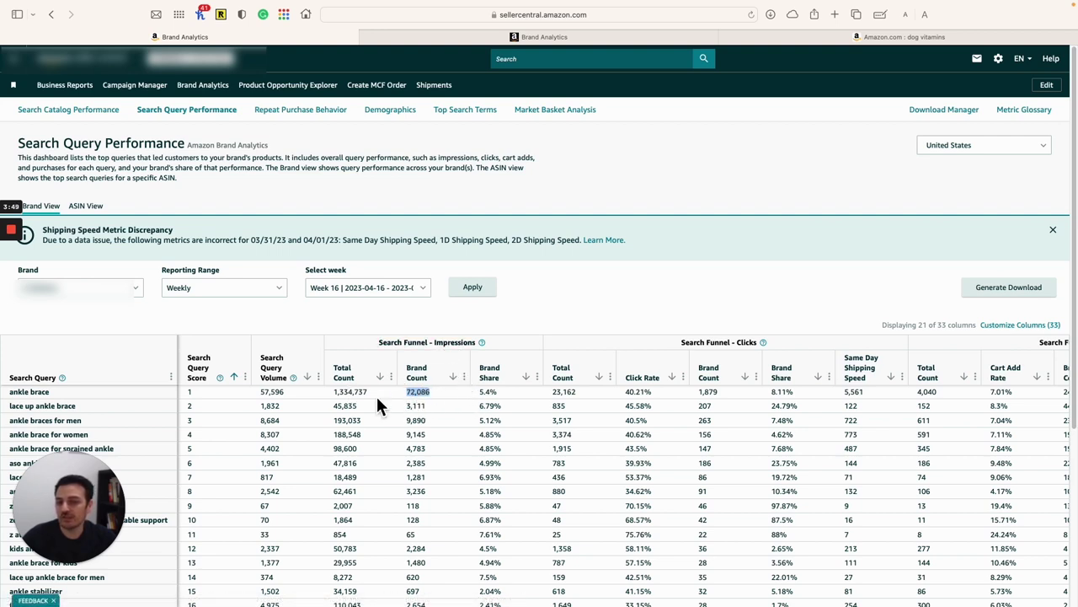
double_click(487, 393)
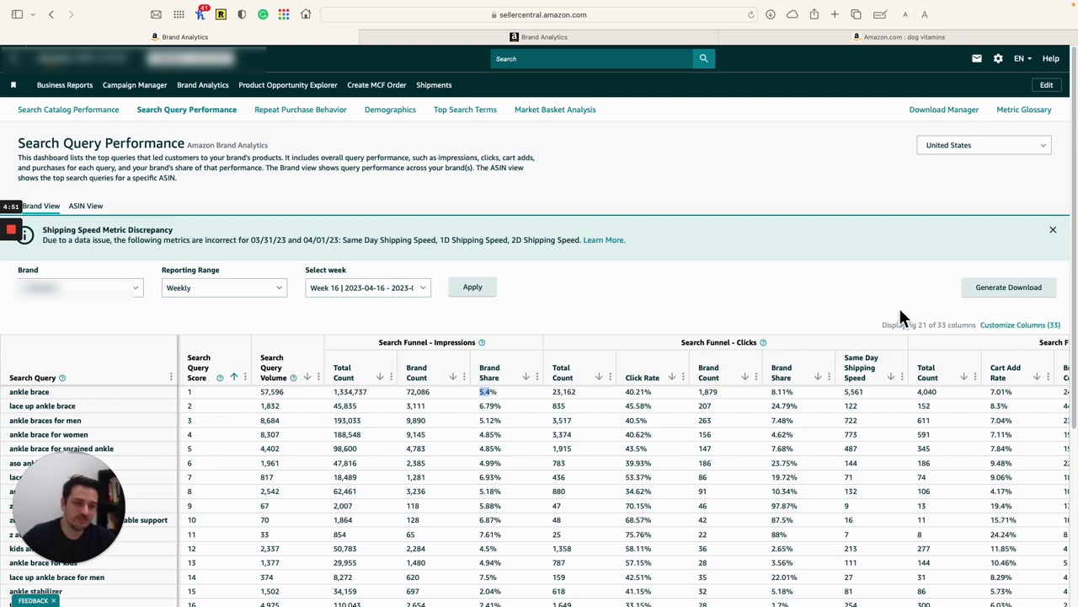
Review the Comprehensive View and Simple View download types for the Search Query Performance report, and close the dialog
left_click(1007, 290)
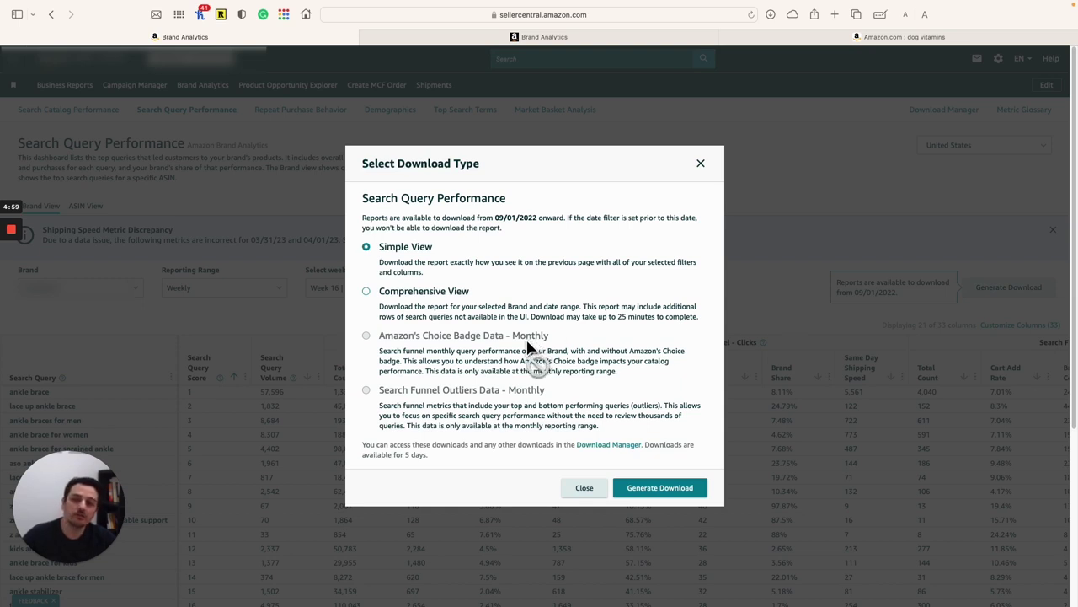
left_click(373, 294)
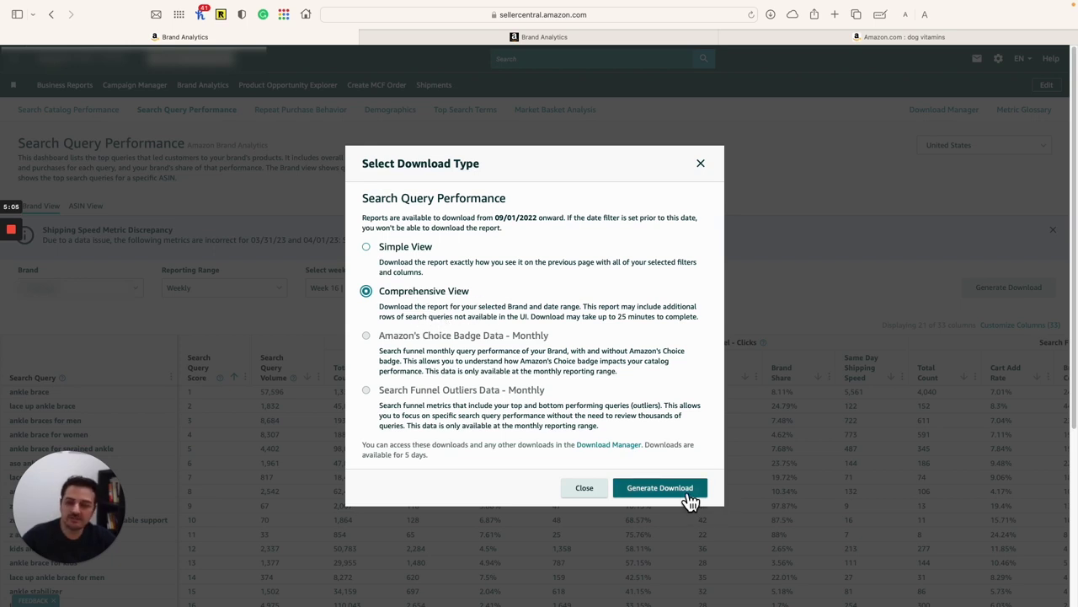
left_click(672, 487)
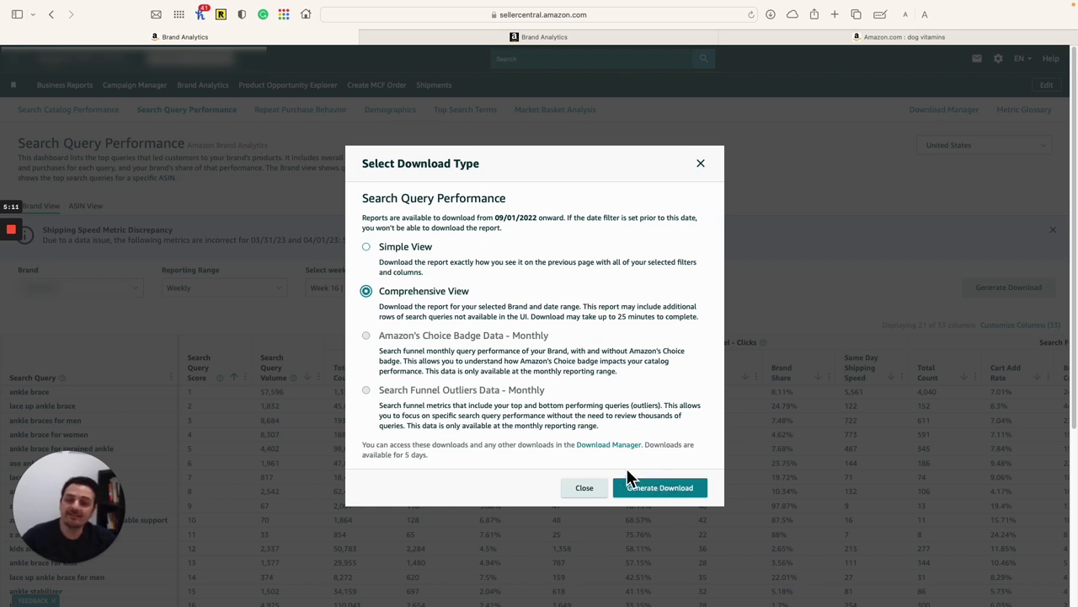
left_click(395, 263)
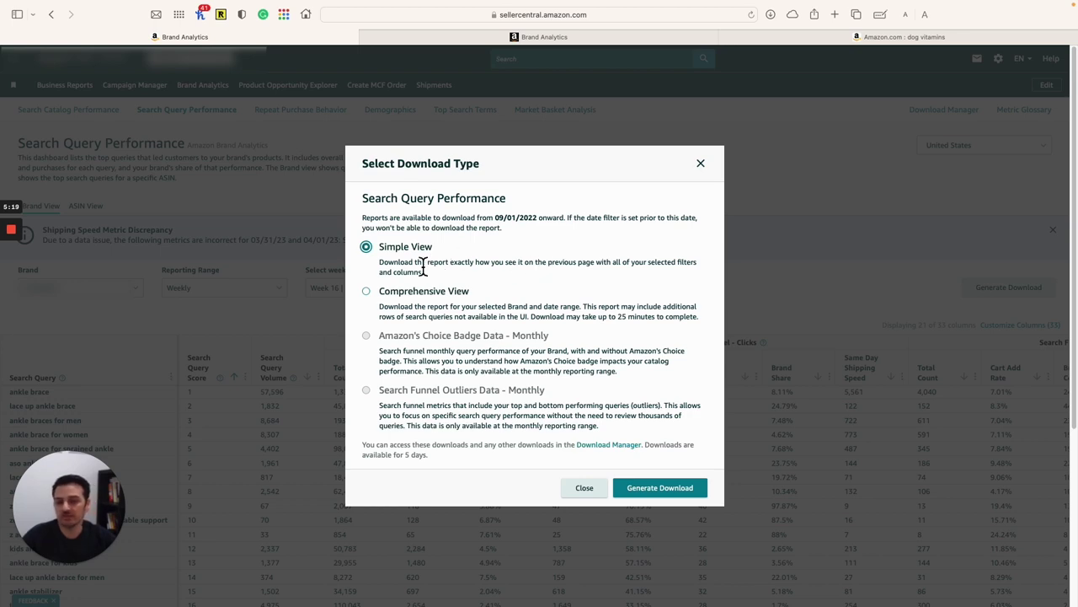
left_click(702, 165)
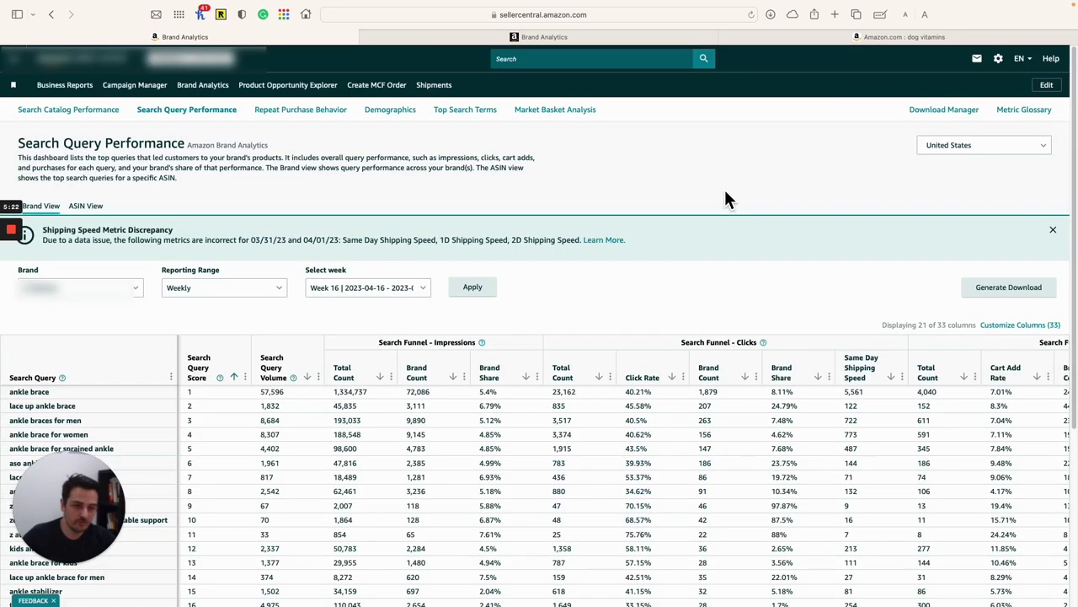
Check the available reporting ranges and weeks for the Search Query Performance report without choosing a different one
left_click(251, 293)
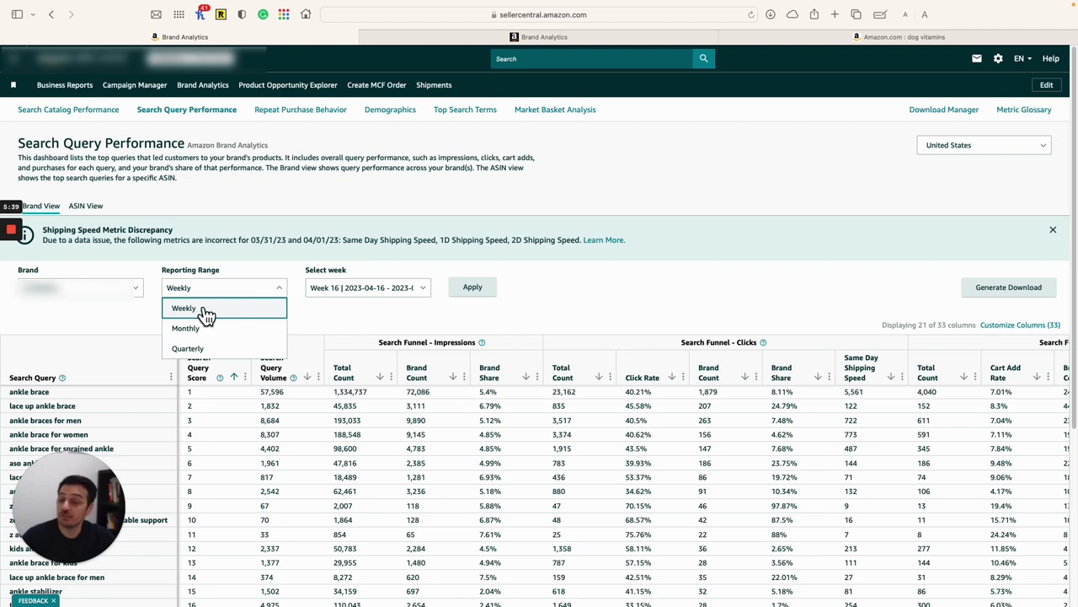
left_click(359, 309)
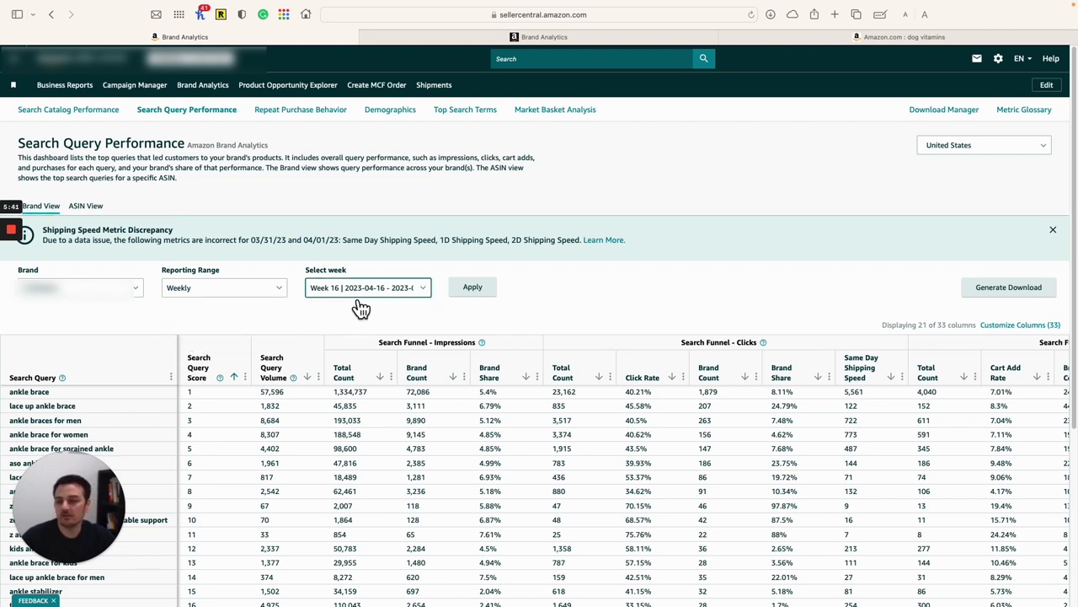
left_click(358, 293)
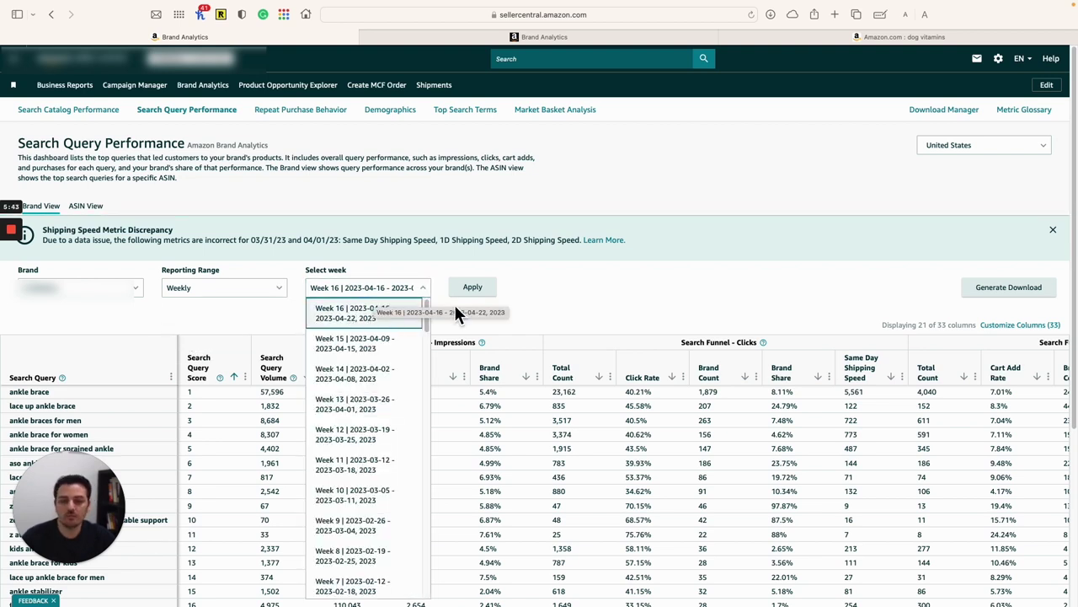
left_click(619, 308)
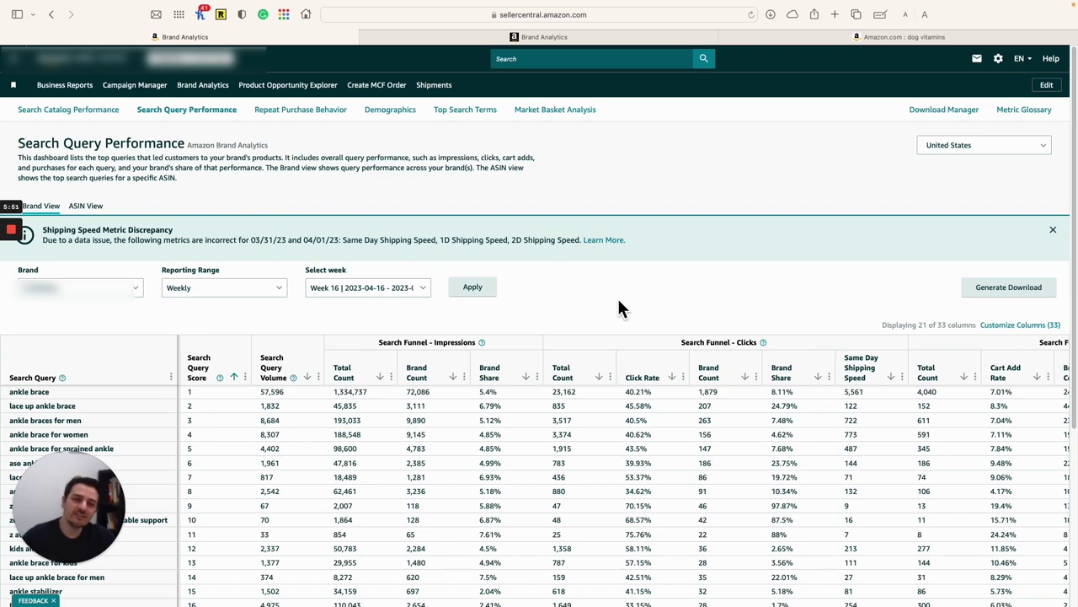
Switch to the Template-SUPA V2.0 report in Looker Studio and check the Brand filter's options without changing the selection
key("ctrl+Right")
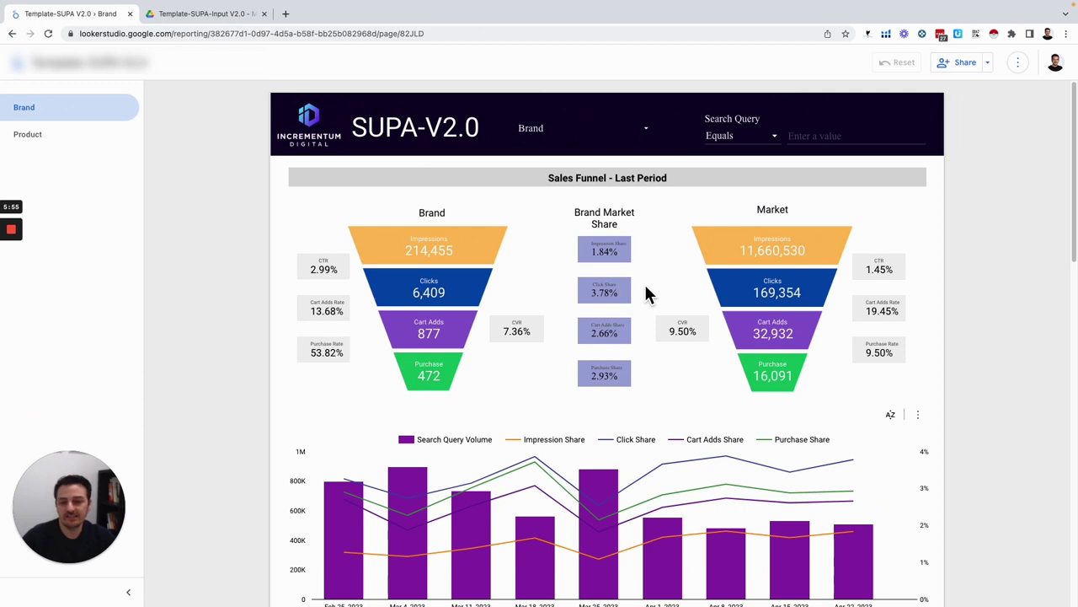
key("ctrl+Left")
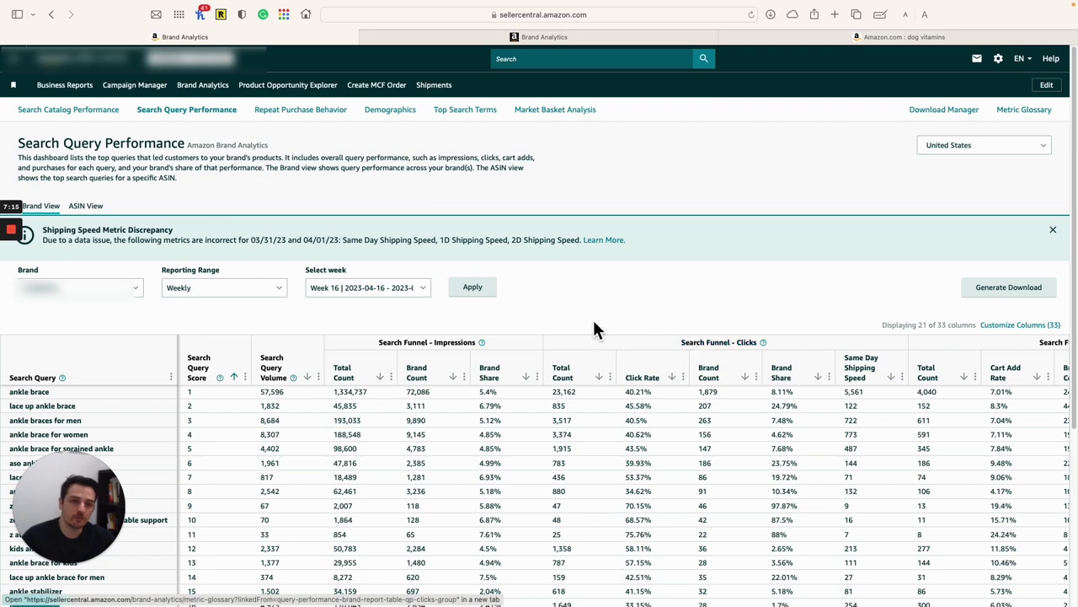
key("super+Tab")
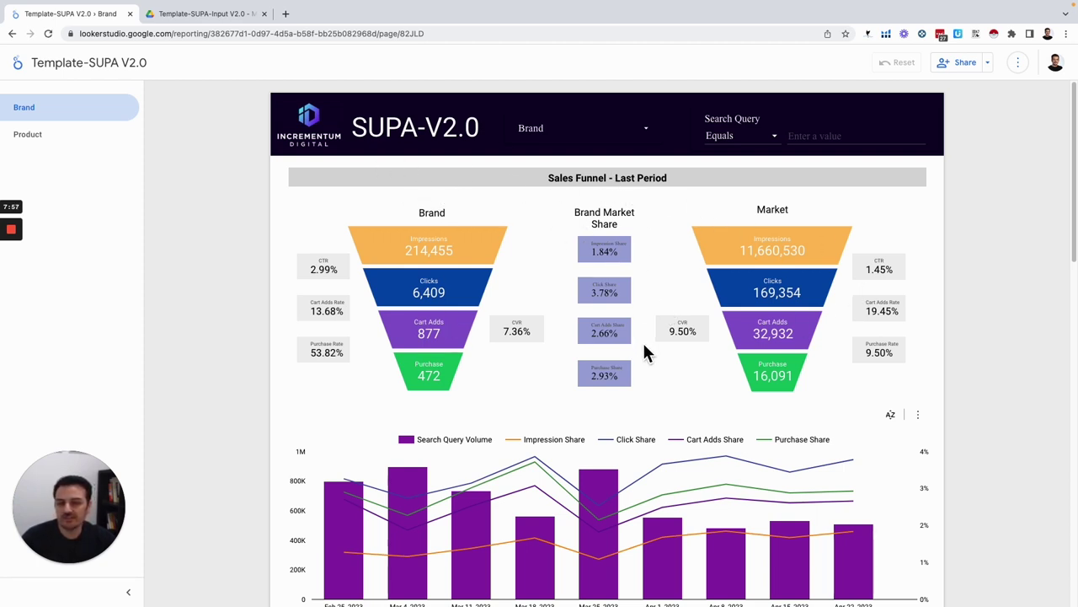
left_click(604, 133)
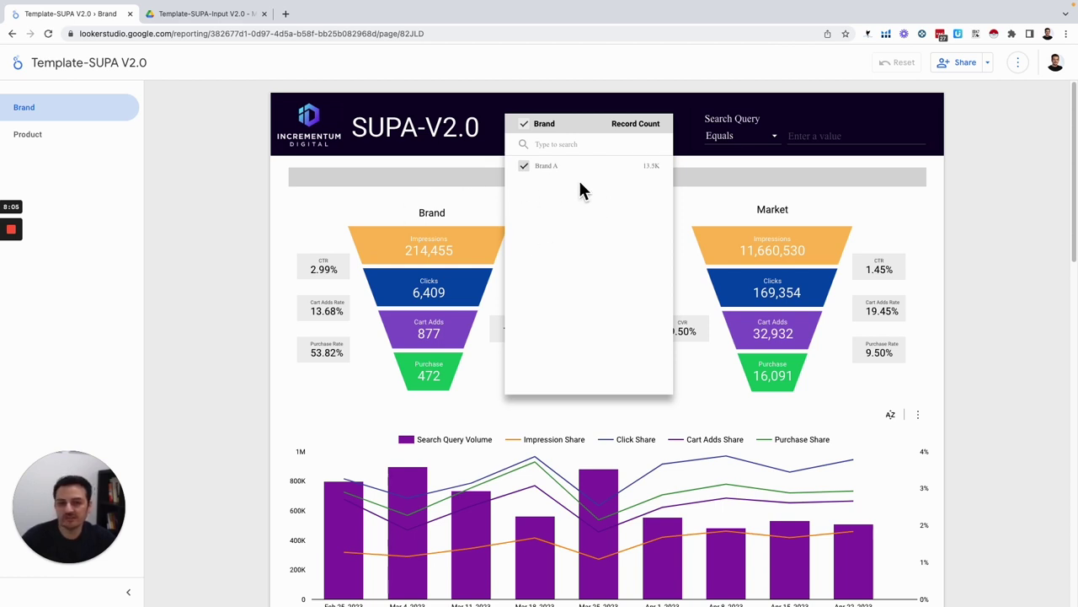
left_click(310, 206)
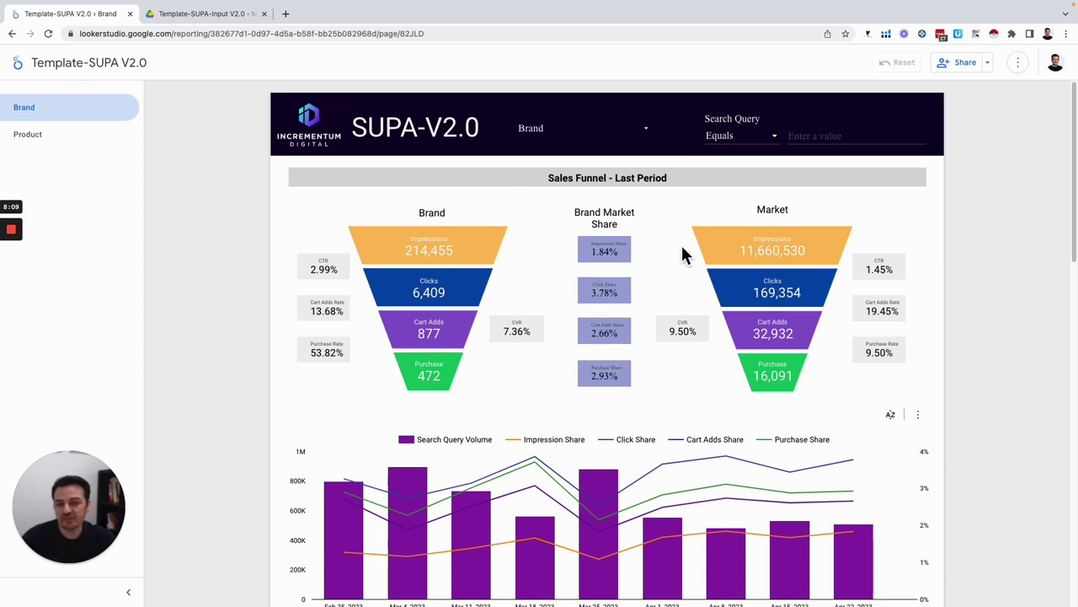
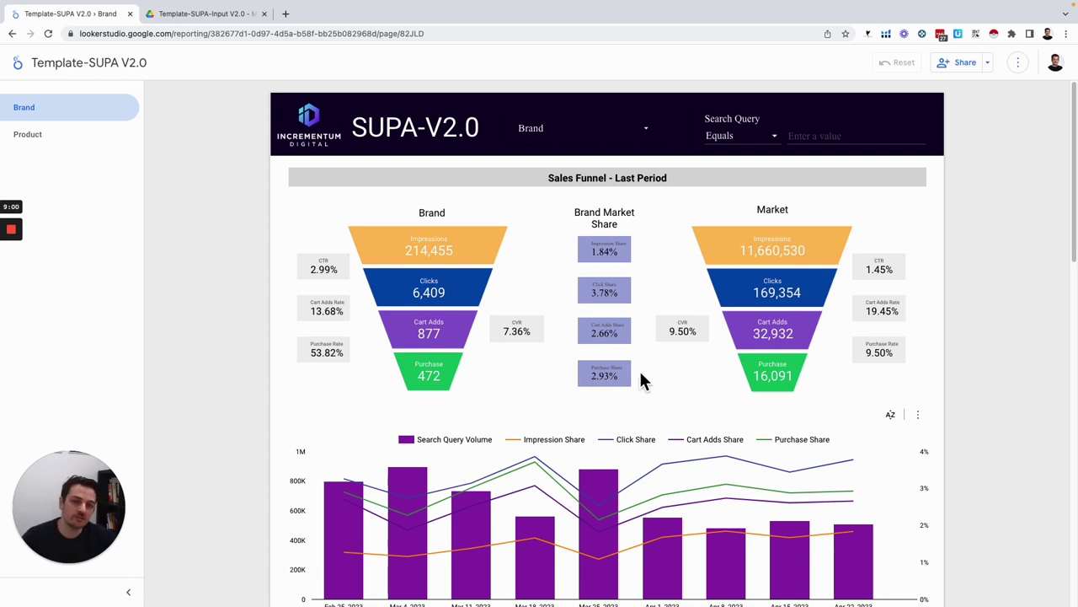
Review the Search Query Volume and share trend chart and the weekly Reporting Date table on the Brand page
scroll(640, 375, "down", 5)
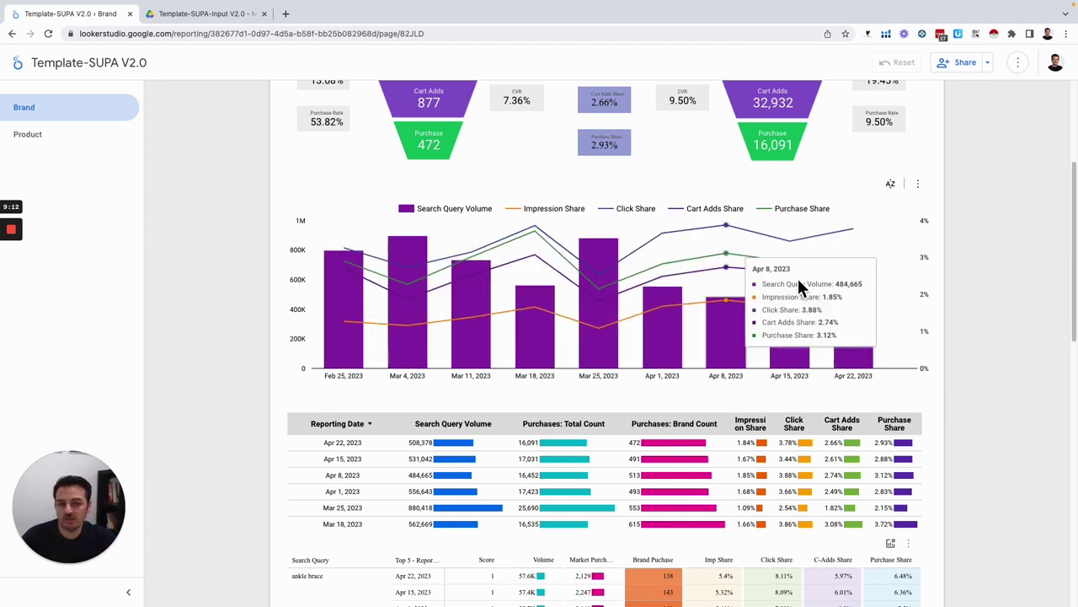
scroll(800, 286, "down", 1)
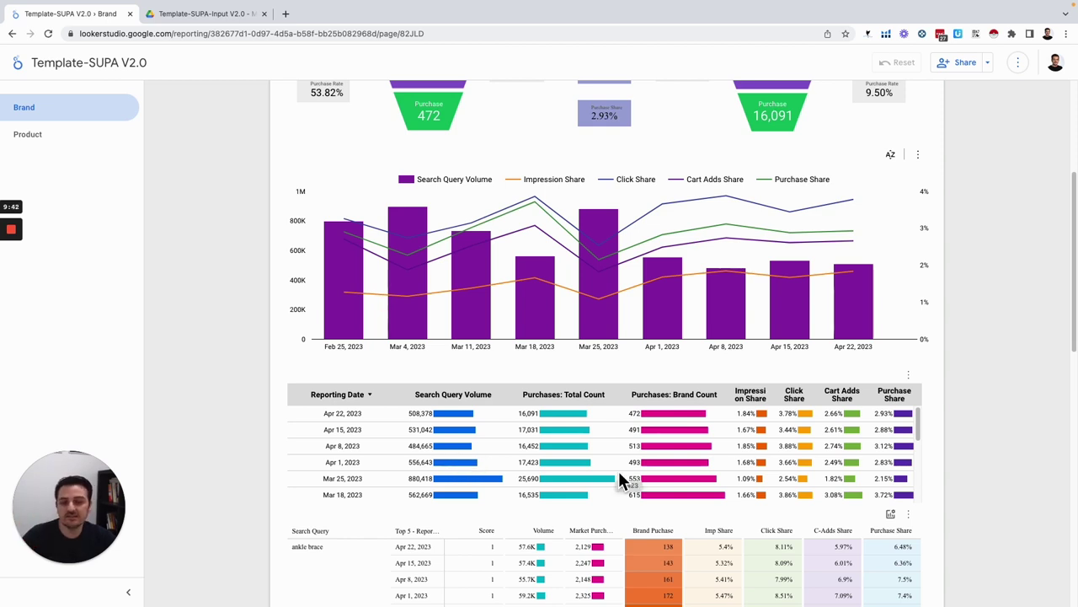
scroll(930, 447, "down", 1)
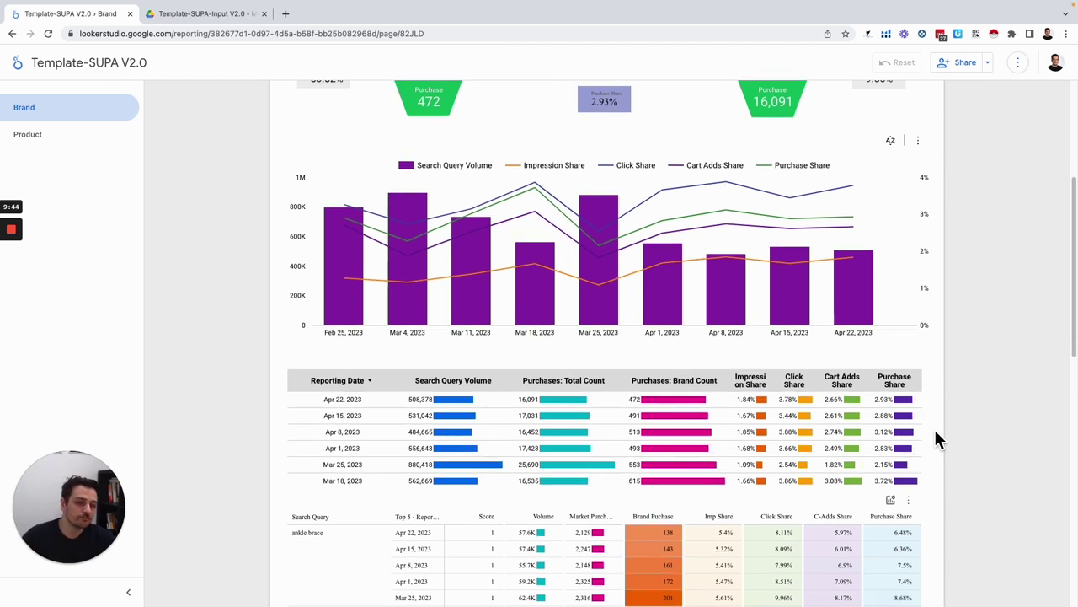
scroll(649, 426, "down", 3)
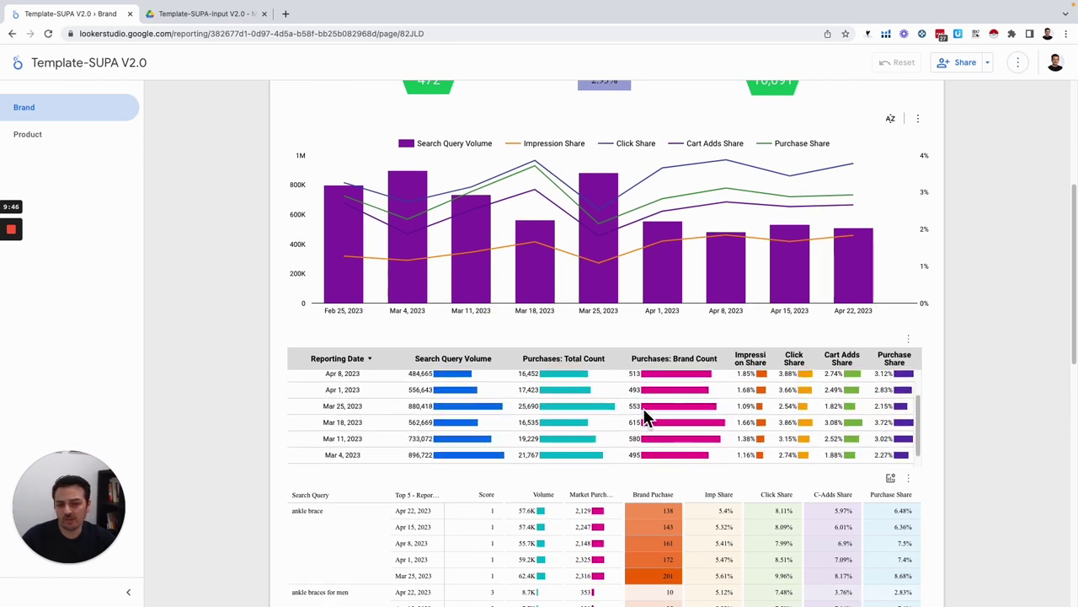
scroll(552, 436, "up", 3)
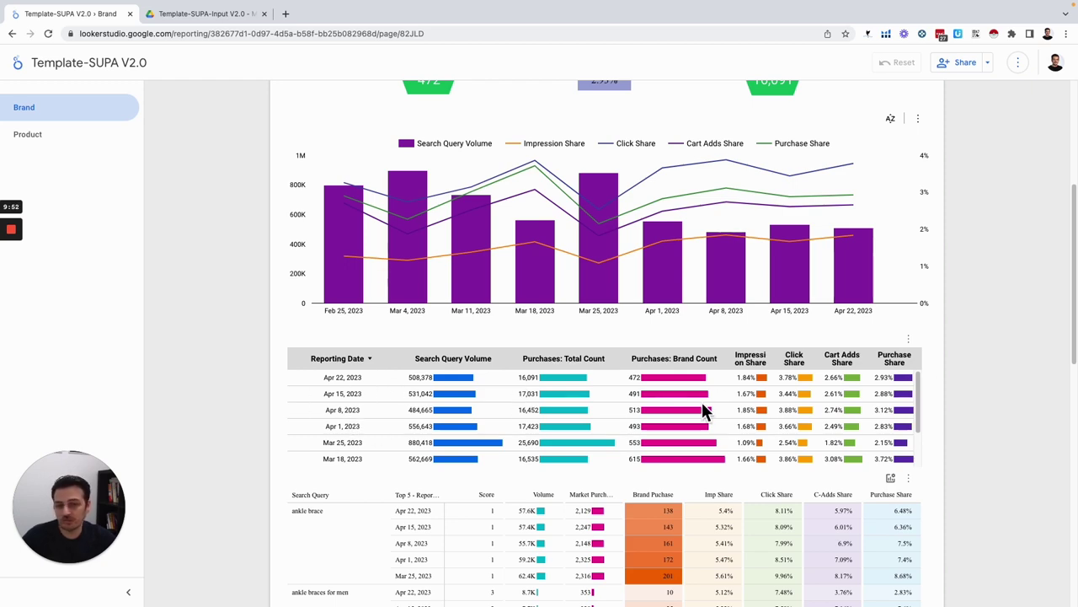
scroll(936, 316, "down", 3)
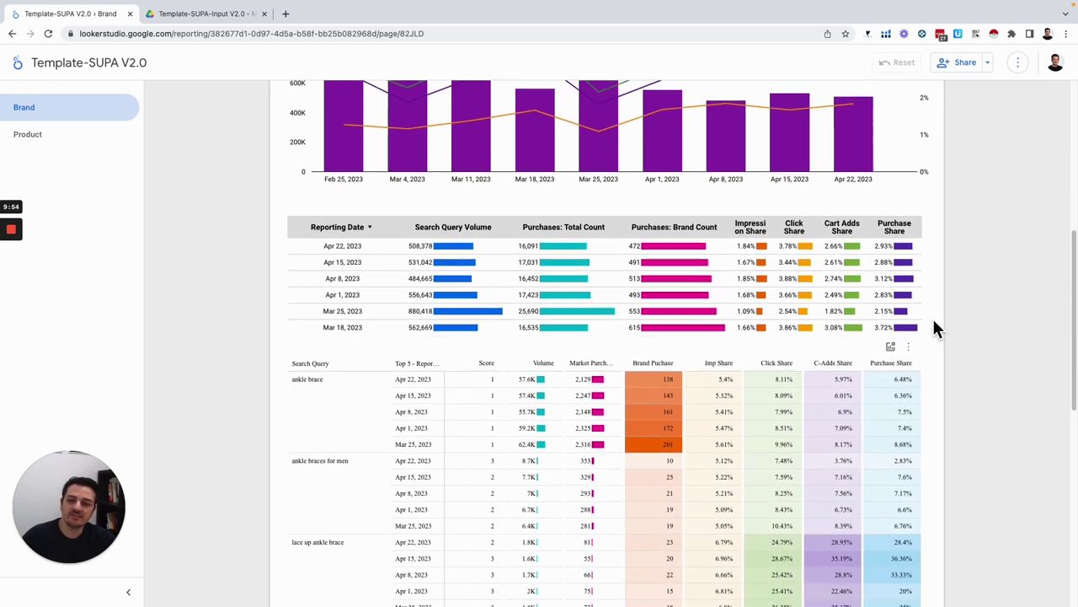
scroll(933, 321, "down", 1)
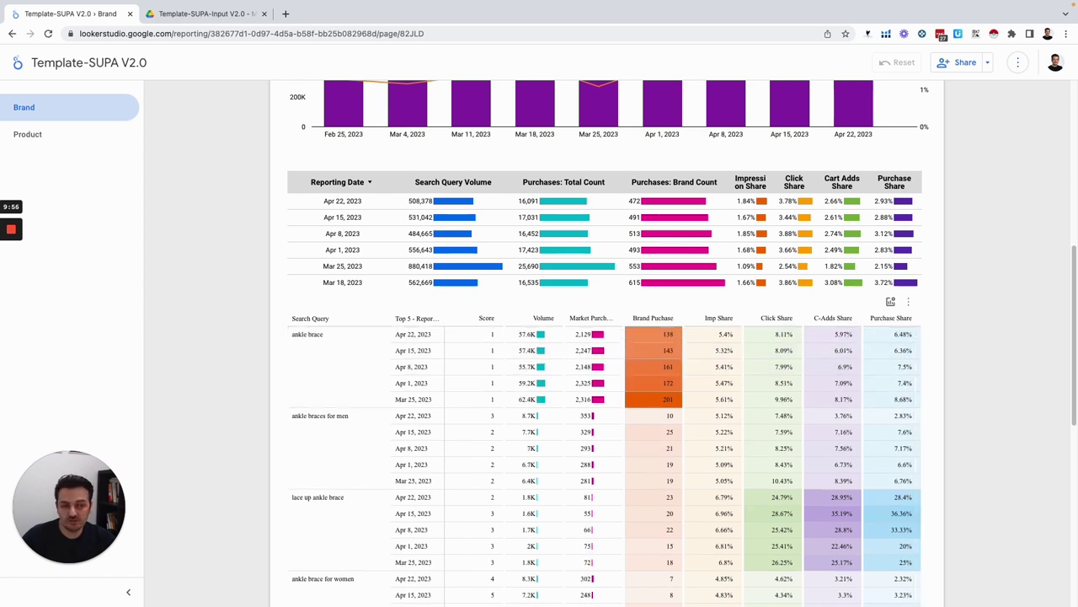
Examine the search query table's five-week purchase and share figures and the Brand Analytics table below it
left_click_drag(1071, 312, 1075, 343)
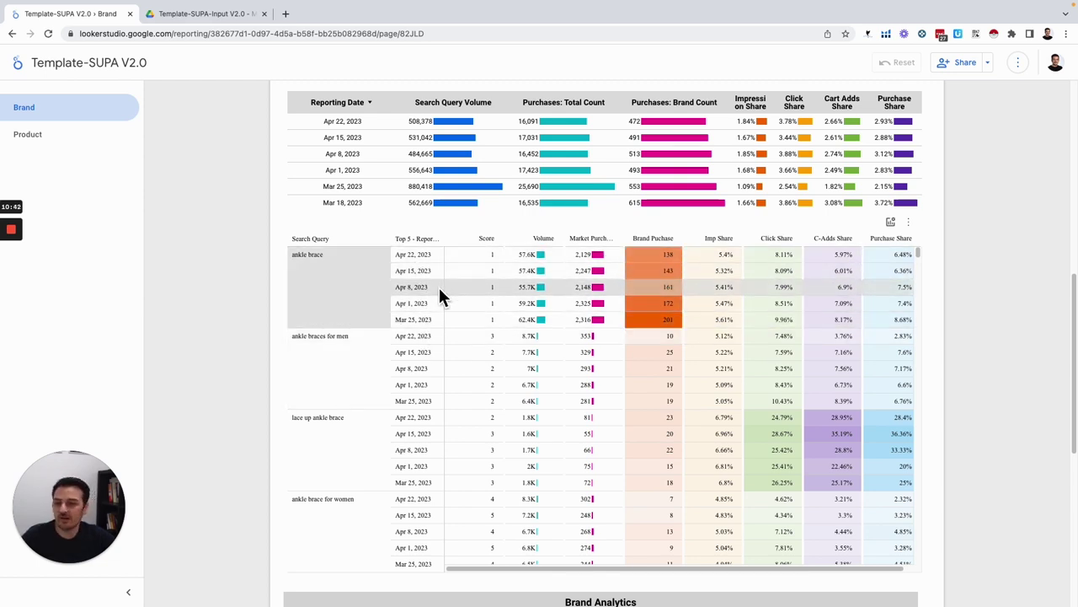
scroll(359, 362, "down", 1)
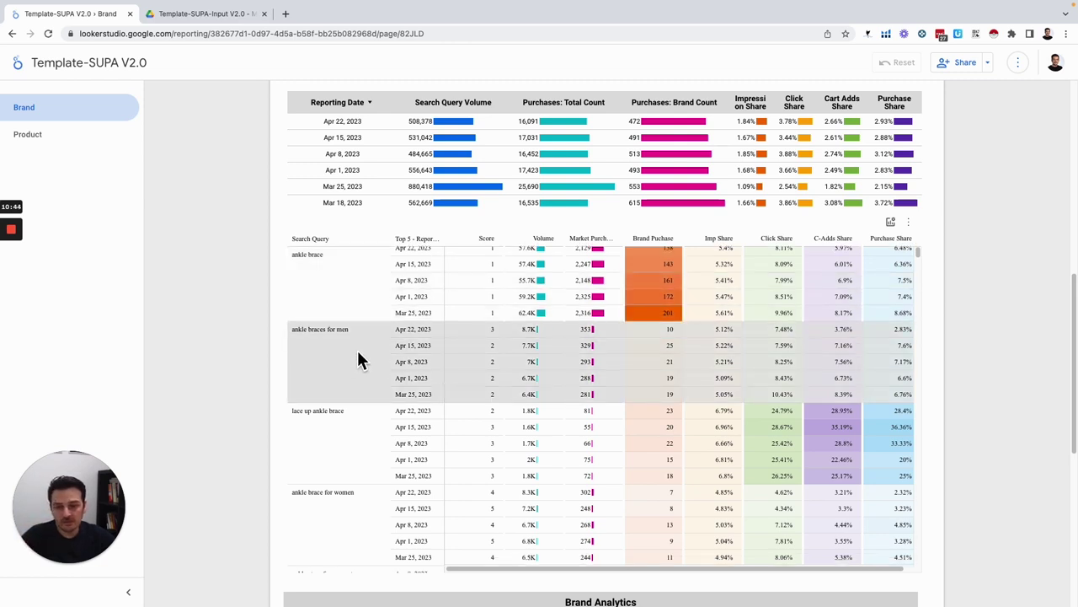
scroll(371, 375, "down", 5)
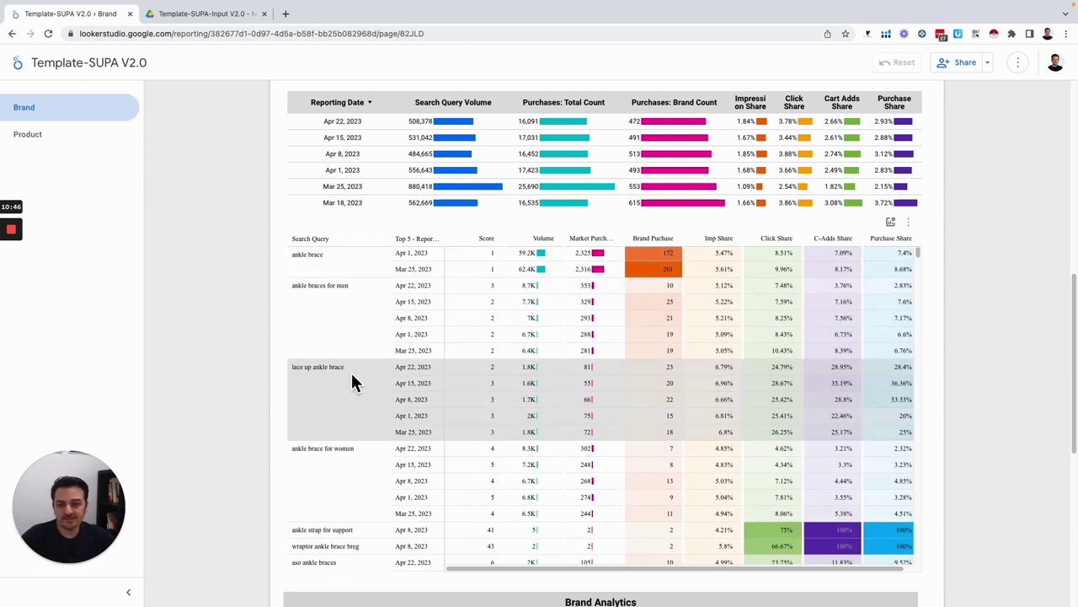
scroll(938, 329, "down", 3)
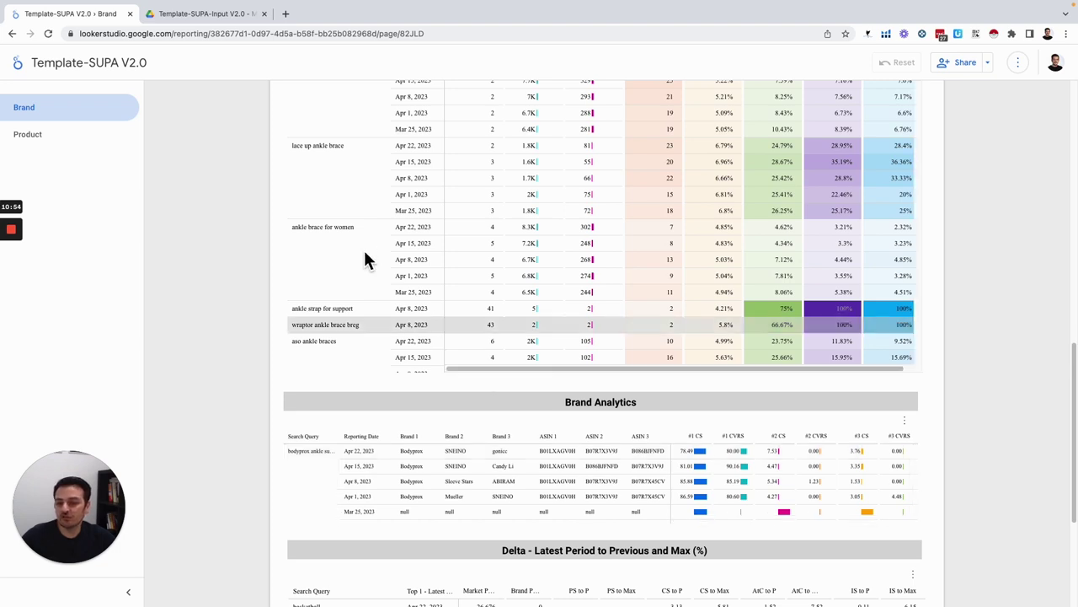
scroll(374, 489, "down", 2)
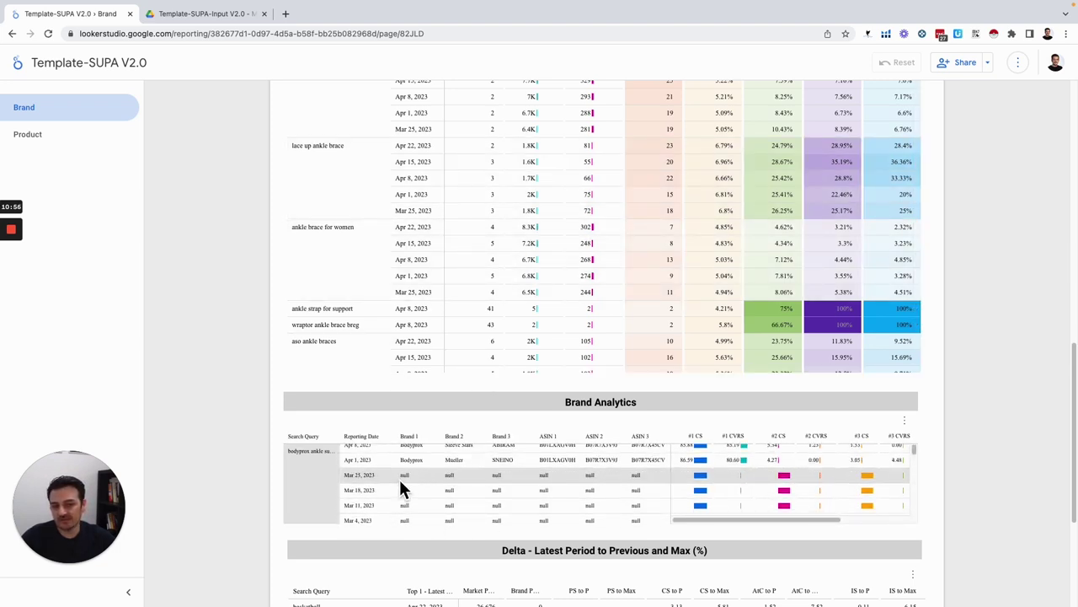
scroll(400, 489, "down", 3)
scroll(399, 479, "down", 4)
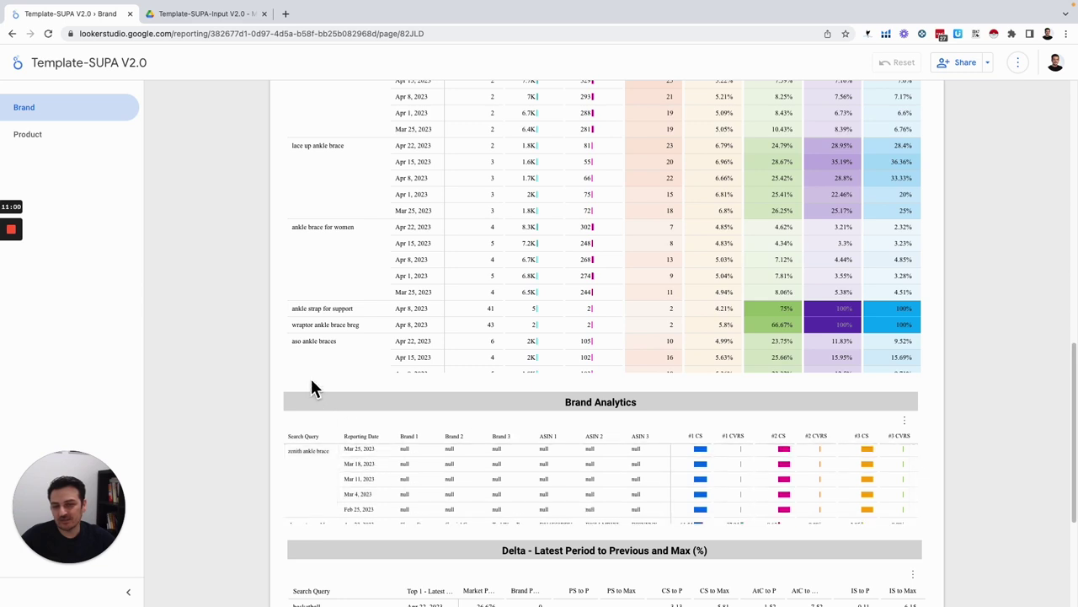
Filter the Brand page by "ankle brace" from the search query table and review its sales funnels and trend chart
scroll(281, 330, "up", 2)
scroll(281, 331, "up", 4)
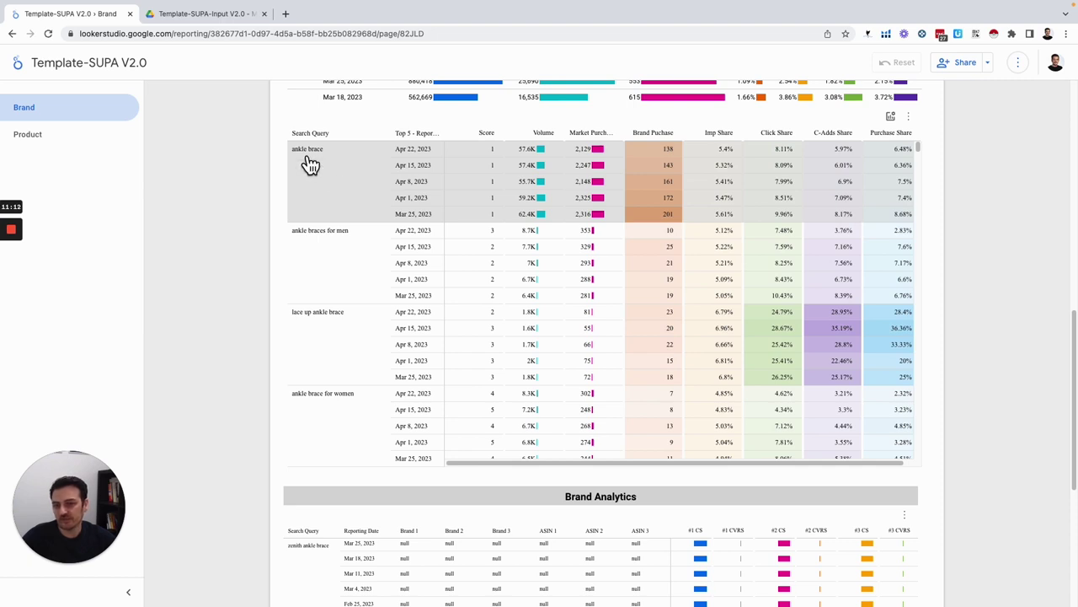
scroll(265, 322, "up", 10)
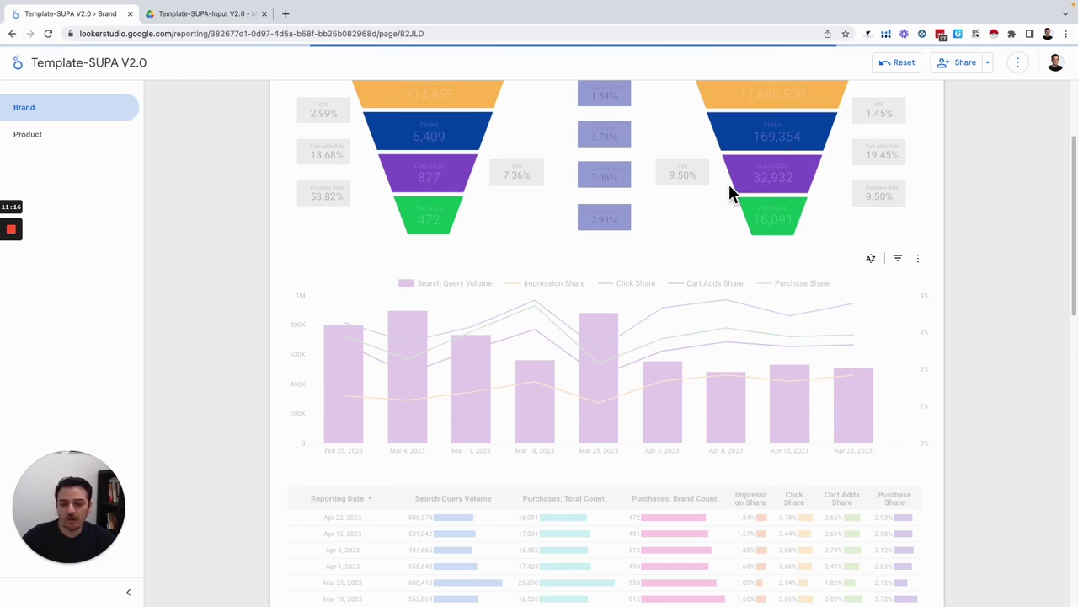
mouse_move(754, 361)
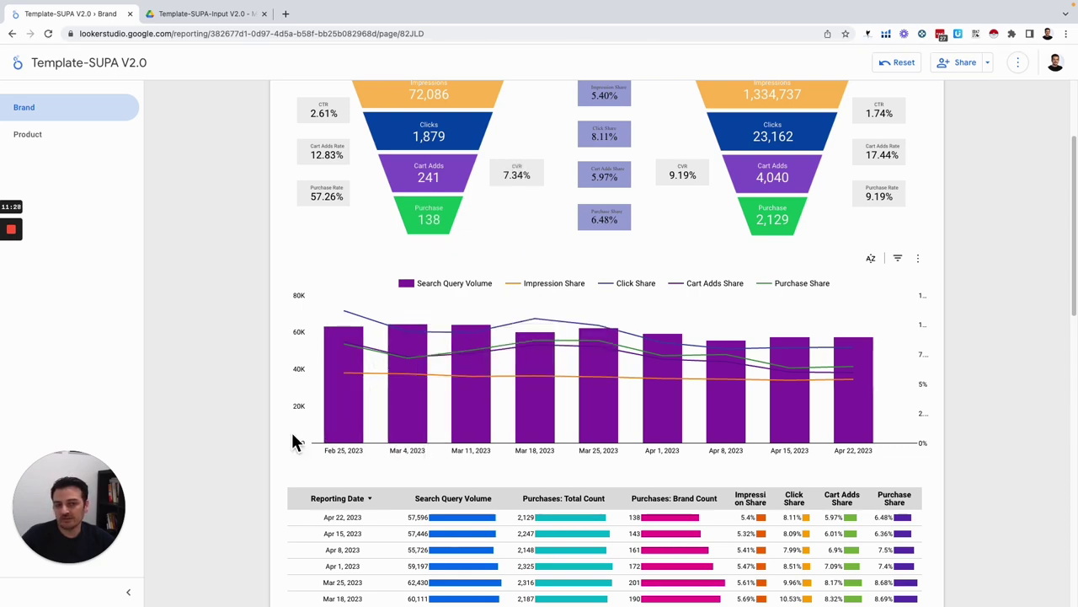
Examine the "ankle brace" rows in the Brand Analytics table, including the Total CS column, and the Delta table below
scroll(294, 421, "down", 5)
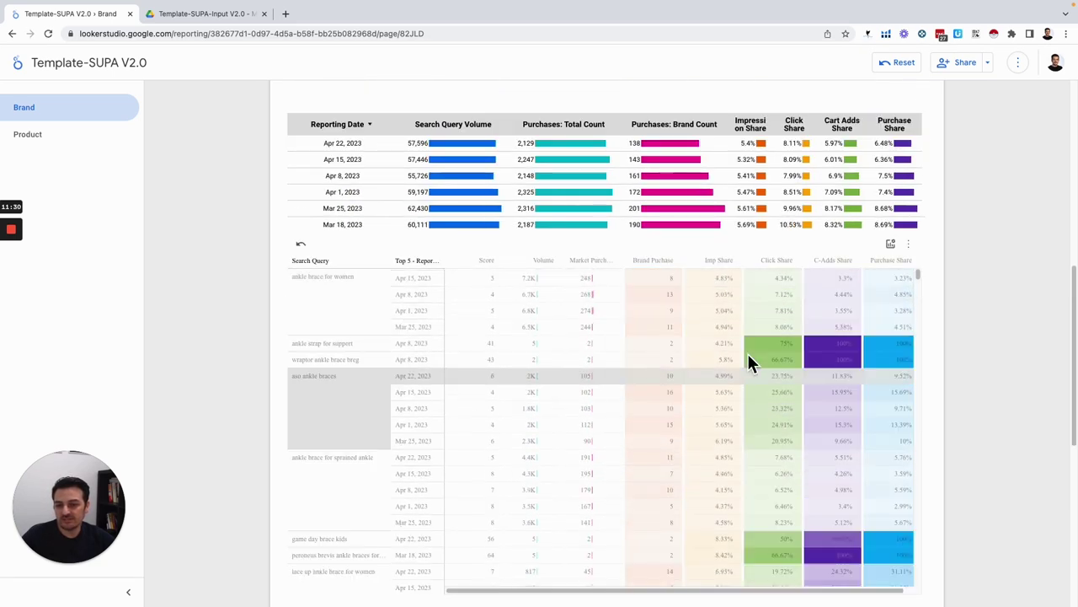
scroll(967, 320, "down", 4)
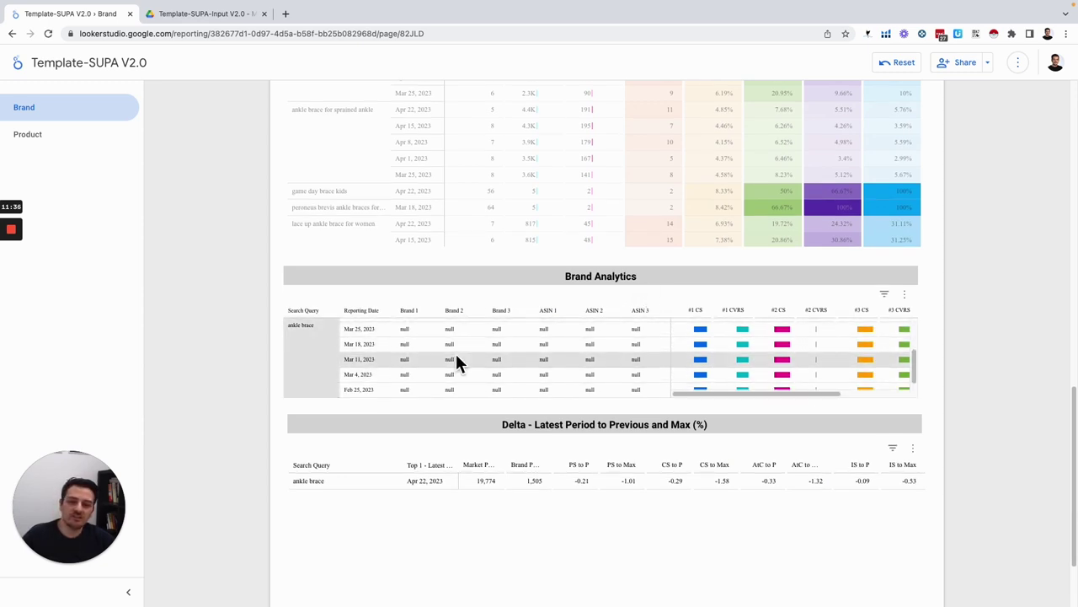
scroll(374, 370, "up", 3)
scroll(375, 378, "up", 1)
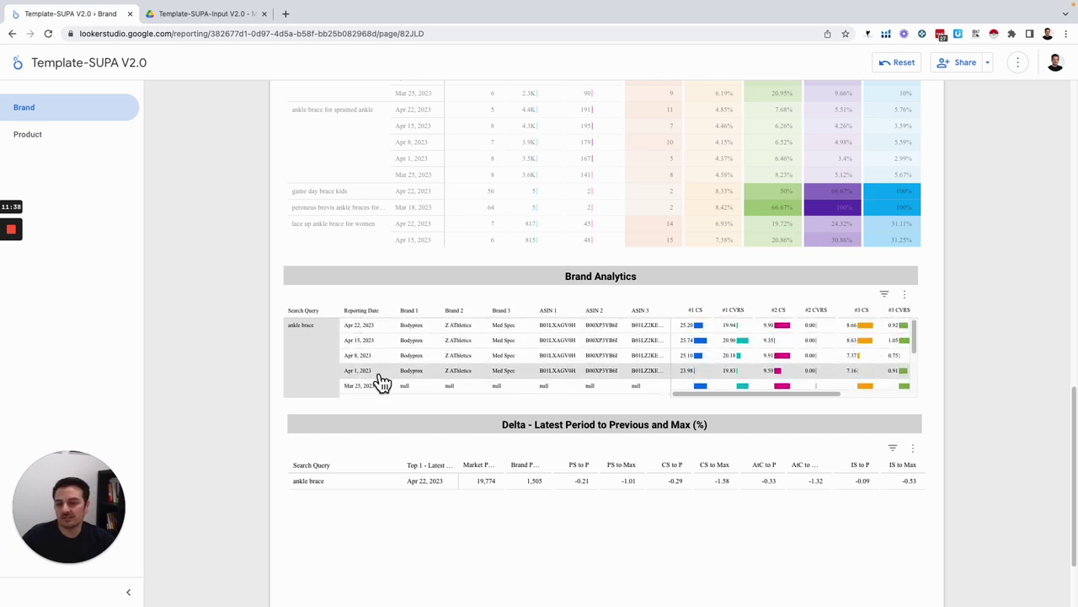
scroll(294, 202, "up", 3)
scroll(279, 210, "up", 1)
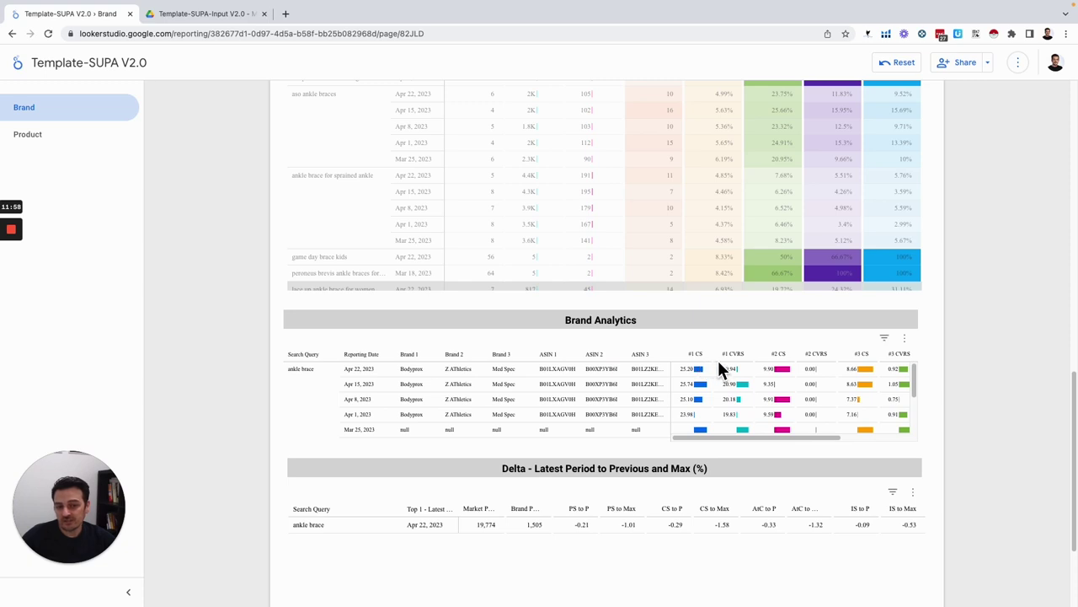
left_click_drag(763, 440, 879, 445)
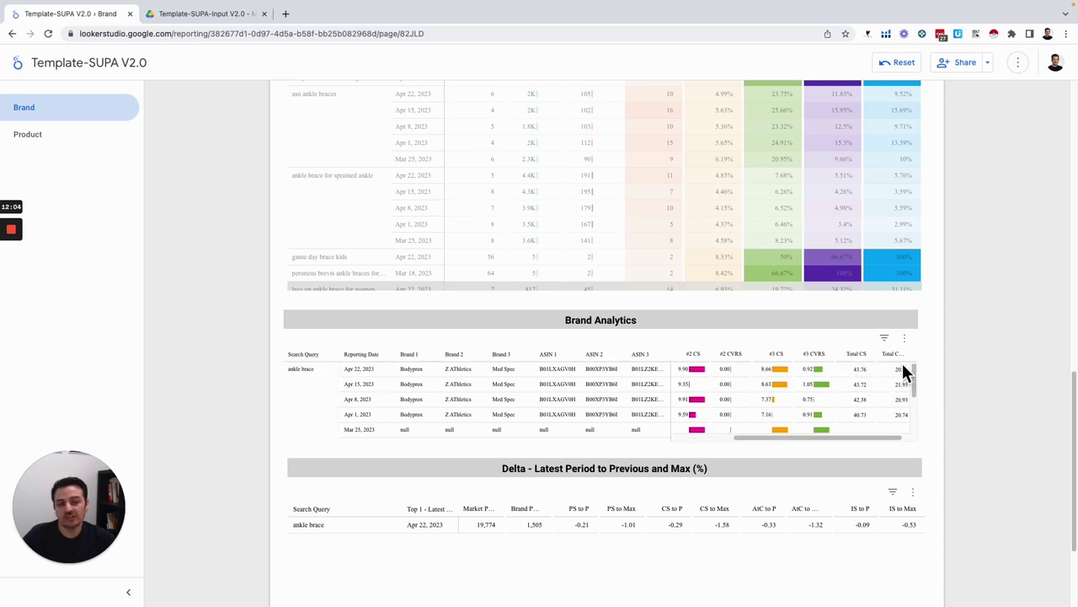
scroll(874, 443, "left", 1)
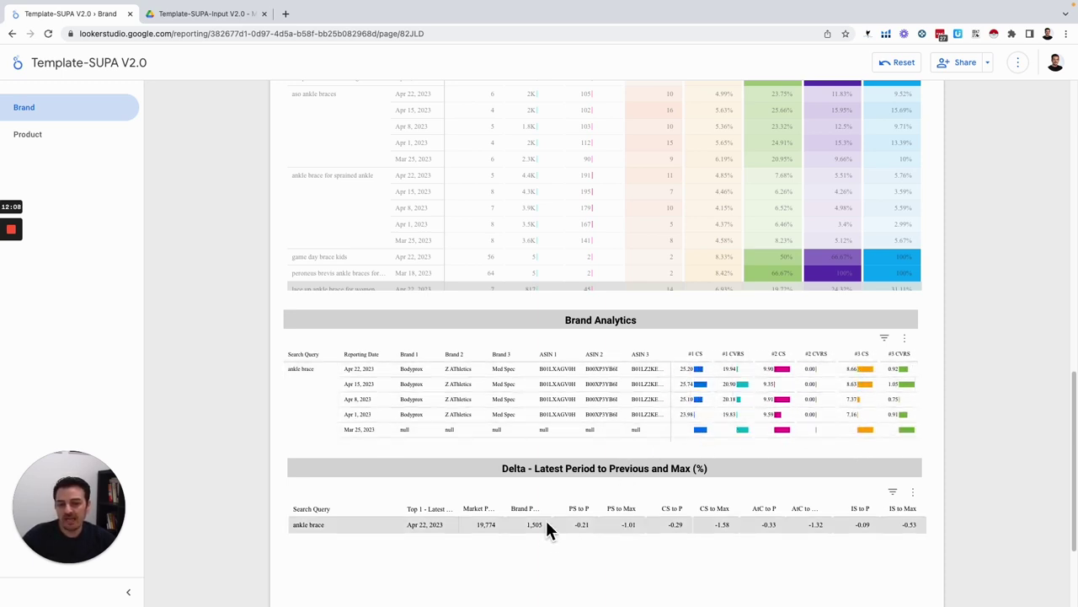
Clear the search query filter and filter the report by the "ankle brace" row of the Delta table
scroll(286, 278, "up", 2)
scroll(269, 278, "up", 5)
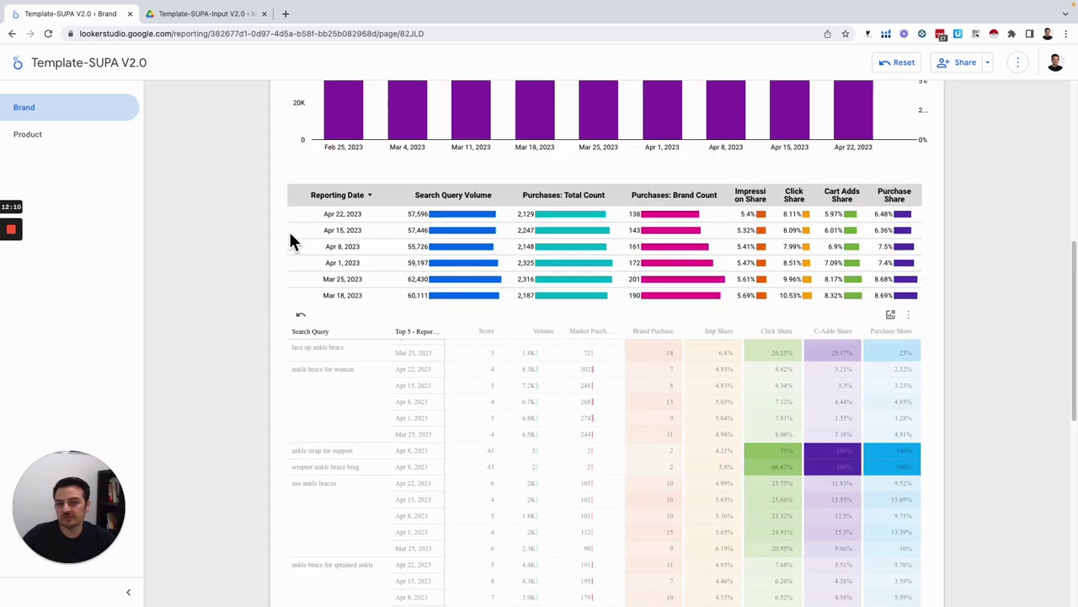
scroll(954, 328, "down", 10)
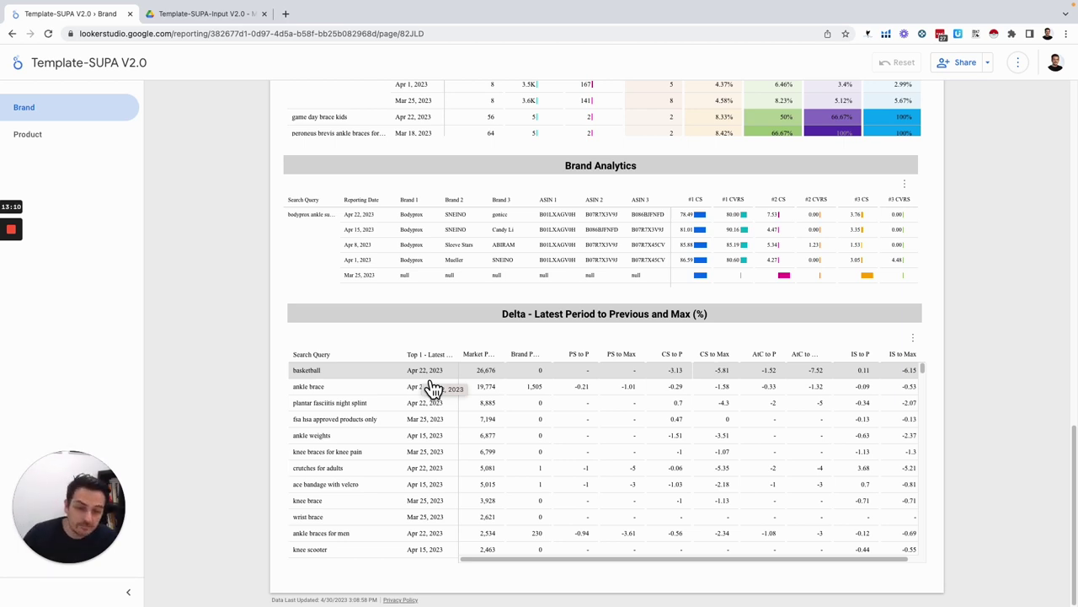
left_click(341, 391)
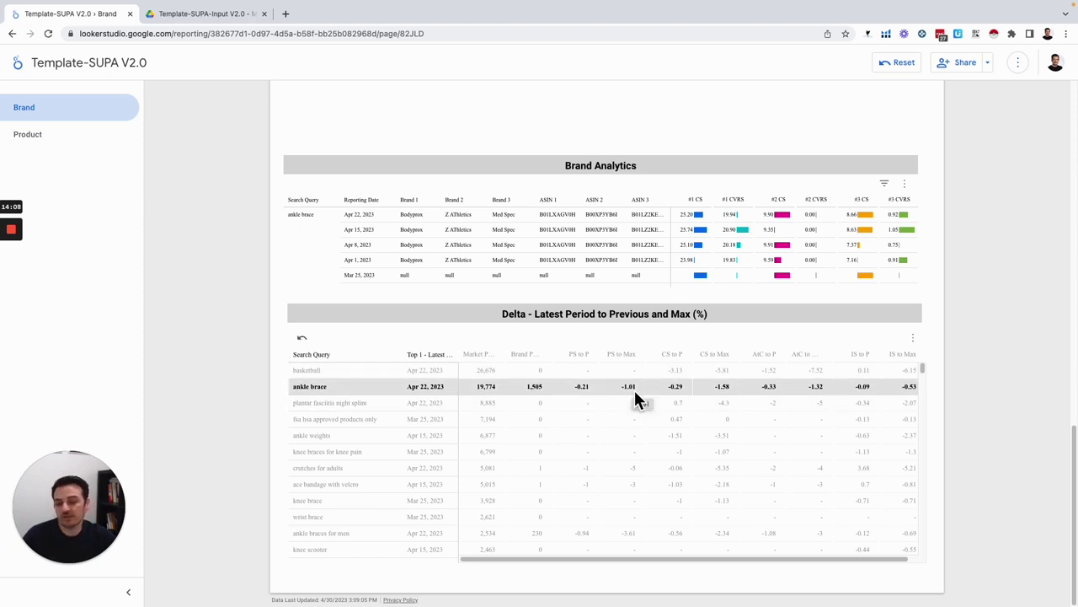
Review the weekly Purchase Share history of "ankle brace" in the Reporting Date table, ending at the latest week
scroll(911, 133, "up", 1)
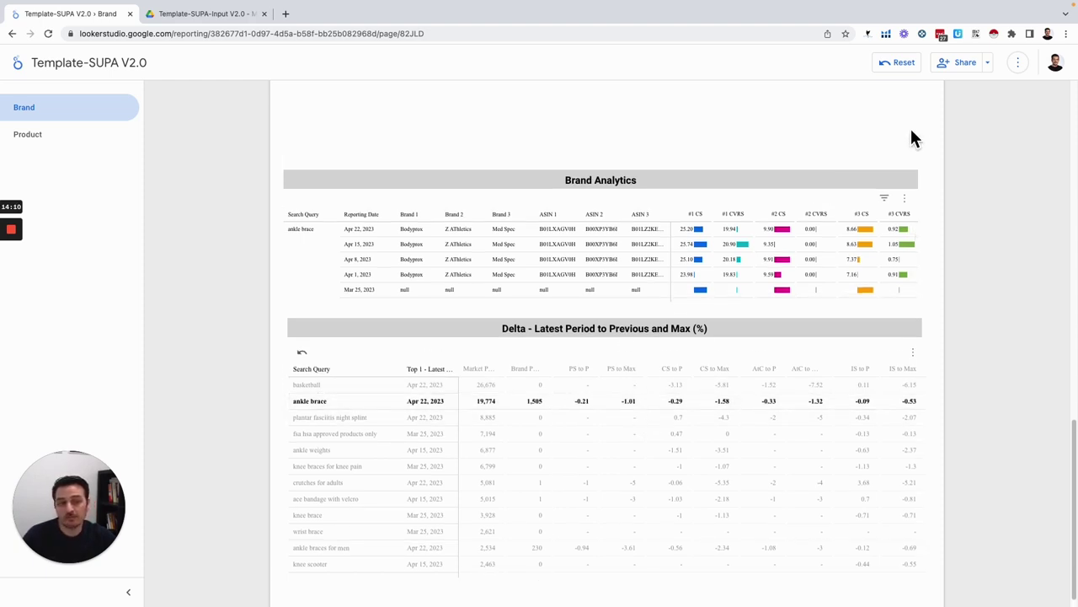
scroll(927, 144, "up", 3)
scroll(922, 194, "up", 6)
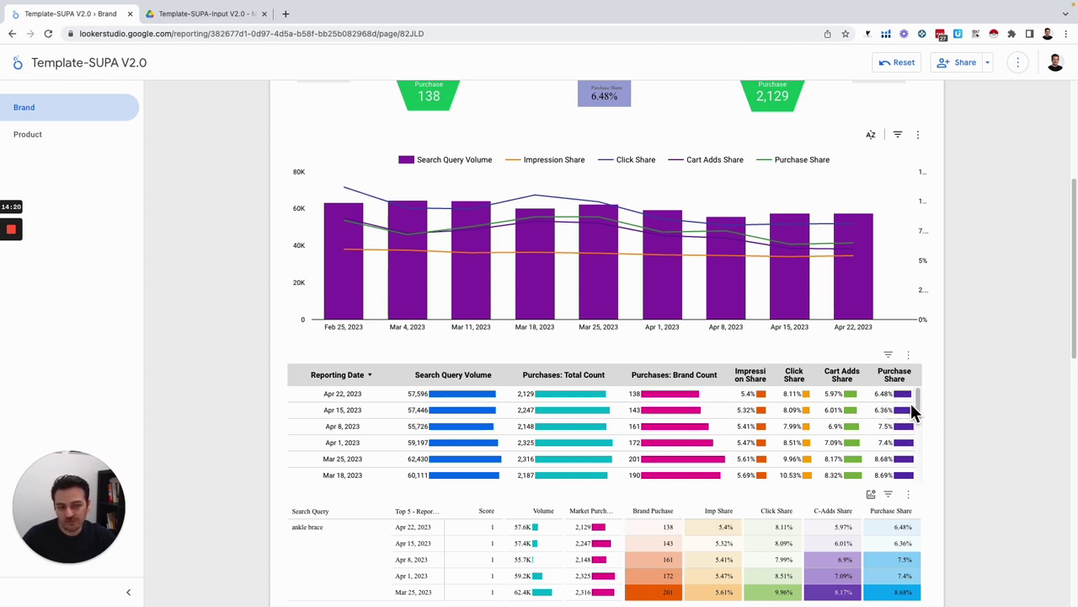
mouse_move(920, 407)
left_mouse_down()
mouse_move(920, 445)
mouse_move(916, 406)
left_mouse_up()
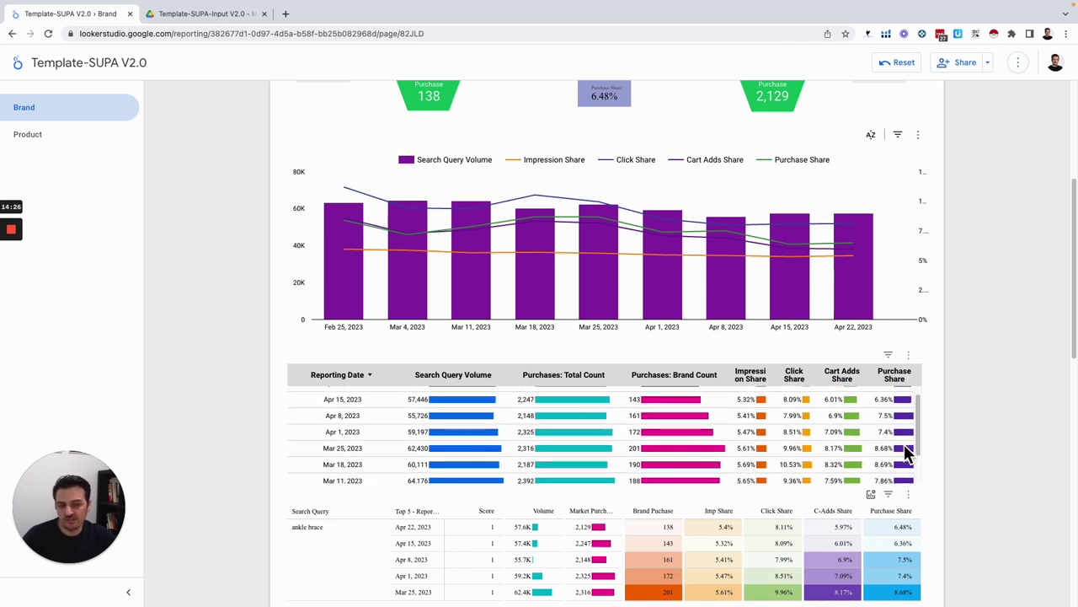
scroll(896, 411, "up", 1)
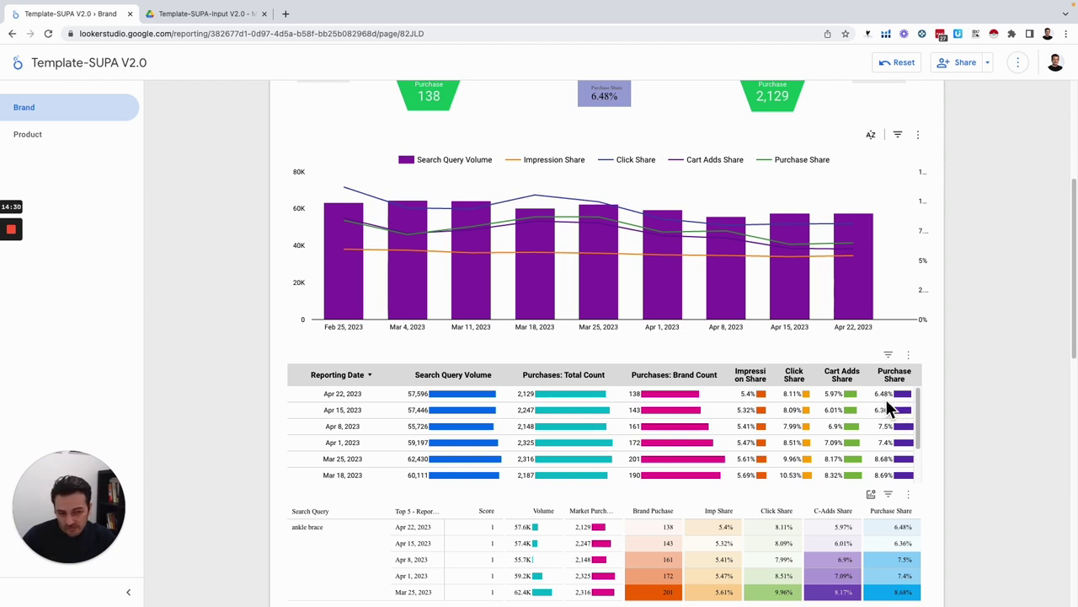
Review the older weeks in the Reporting Date table and the "ankle brace" changes to previous and max in the Delta table
left_click_drag(920, 411, 922, 447)
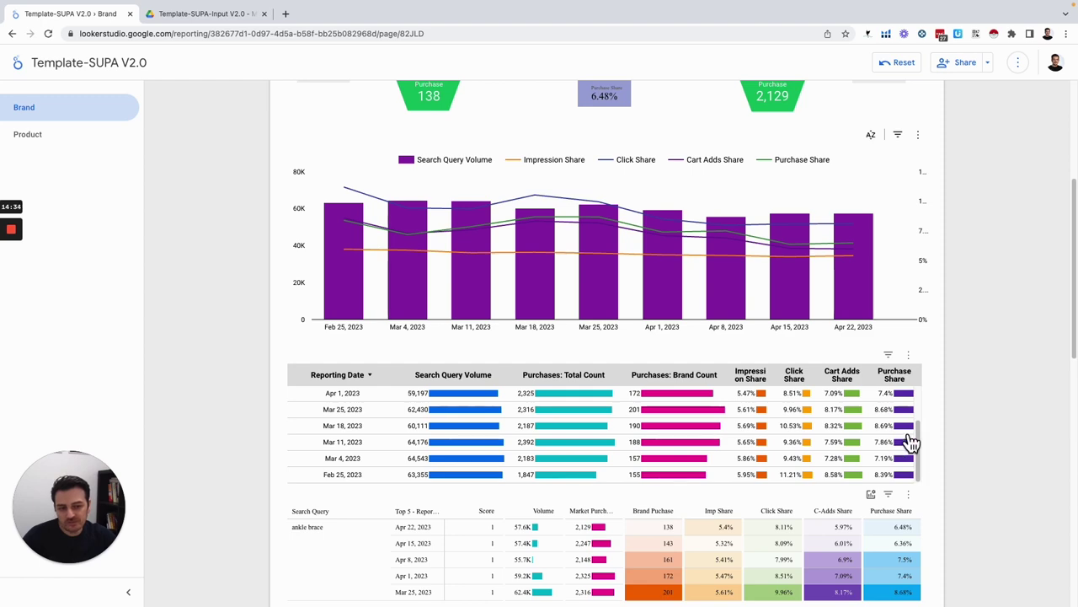
scroll(928, 430, "down", 10)
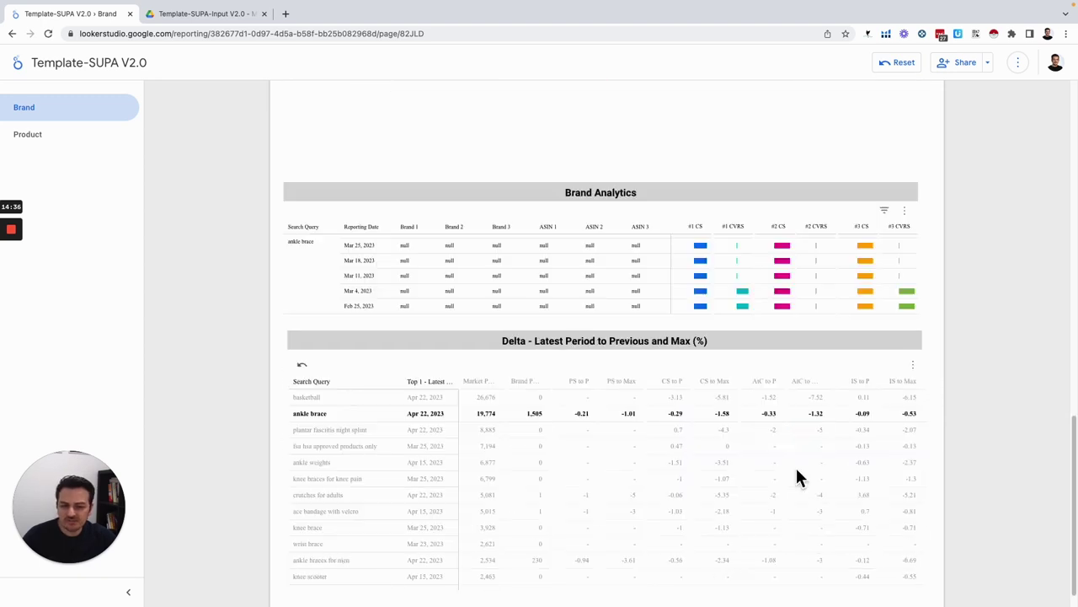
scroll(679, 472, "up", 5)
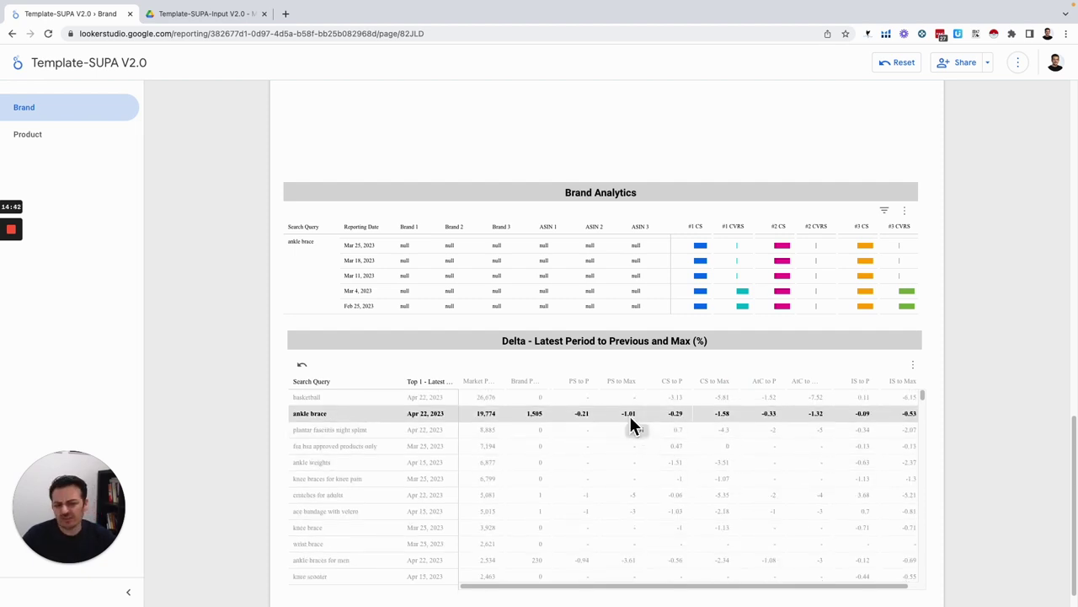
mouse_move(25, 252)
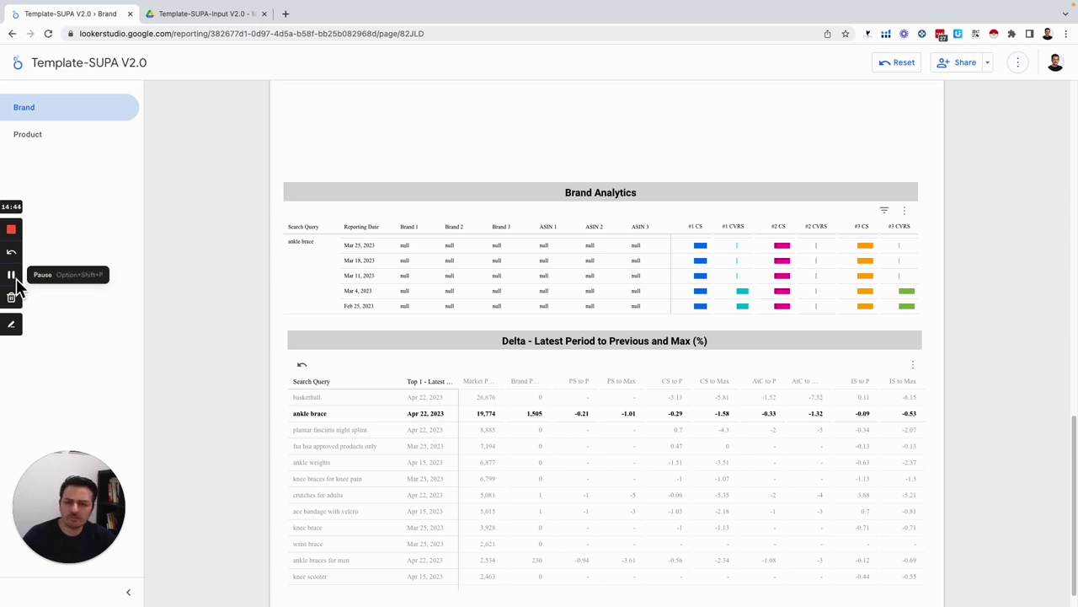
scroll(28, 289, "down", 1)
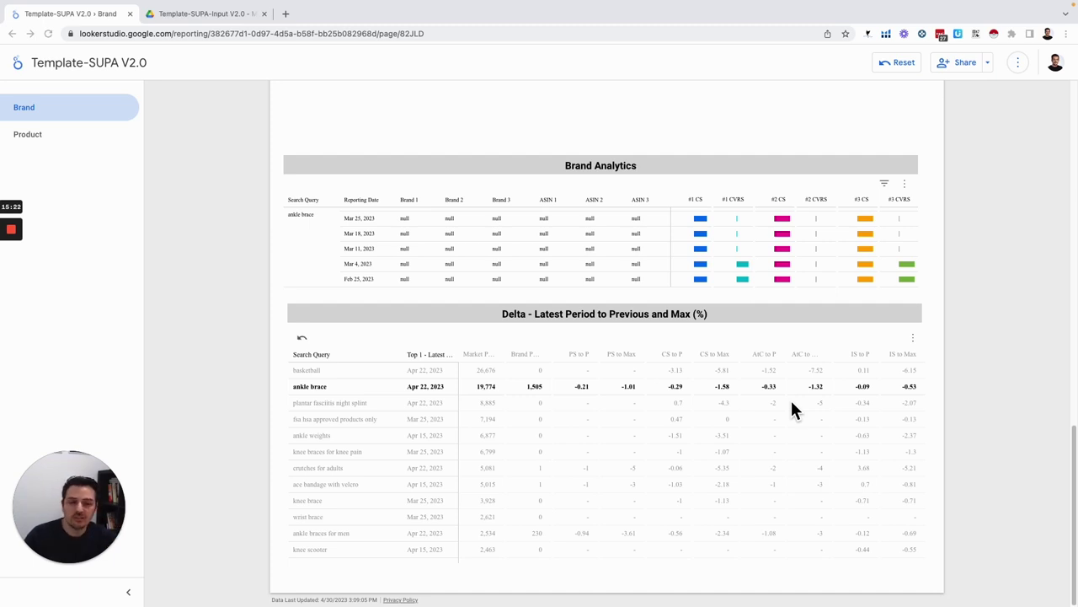
Clear the "ankle brace" filter from the Delta table and go back to the Brand page's sales funnels
left_click(302, 338)
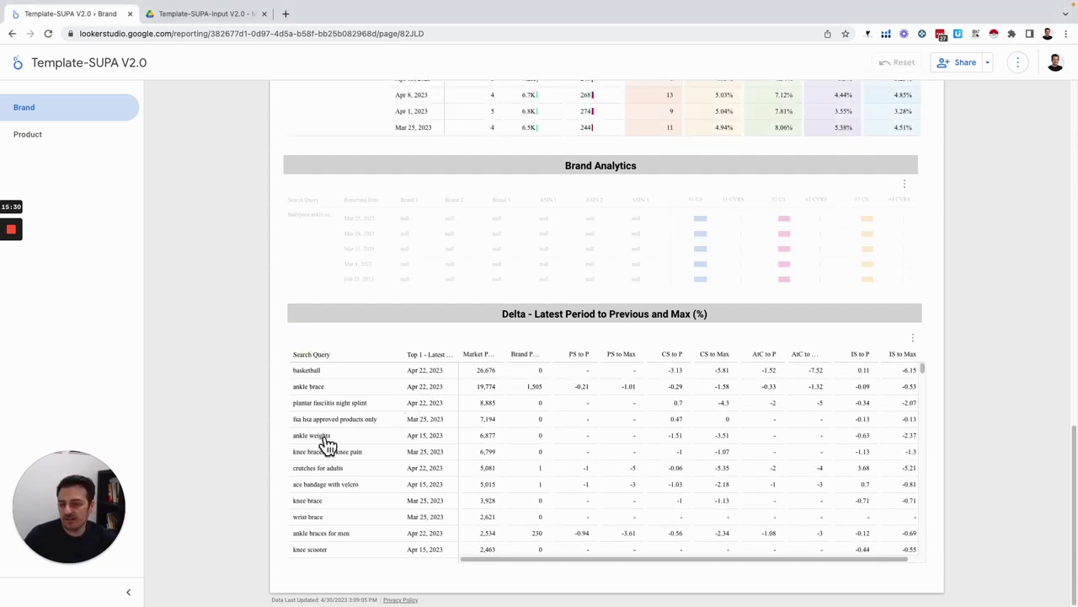
scroll(279, 275, "up", 5)
scroll(280, 275, "up", 8)
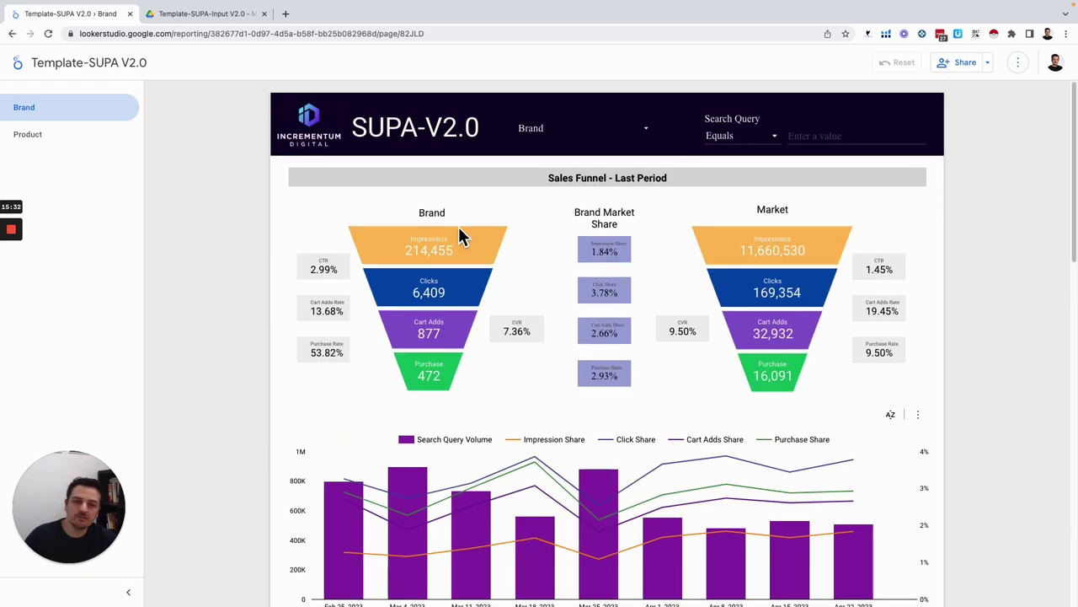
Open the Product page and review its ASIN sales funnels, trend chart, weekly table and the choices of the ASIN filter
left_click(44, 134)
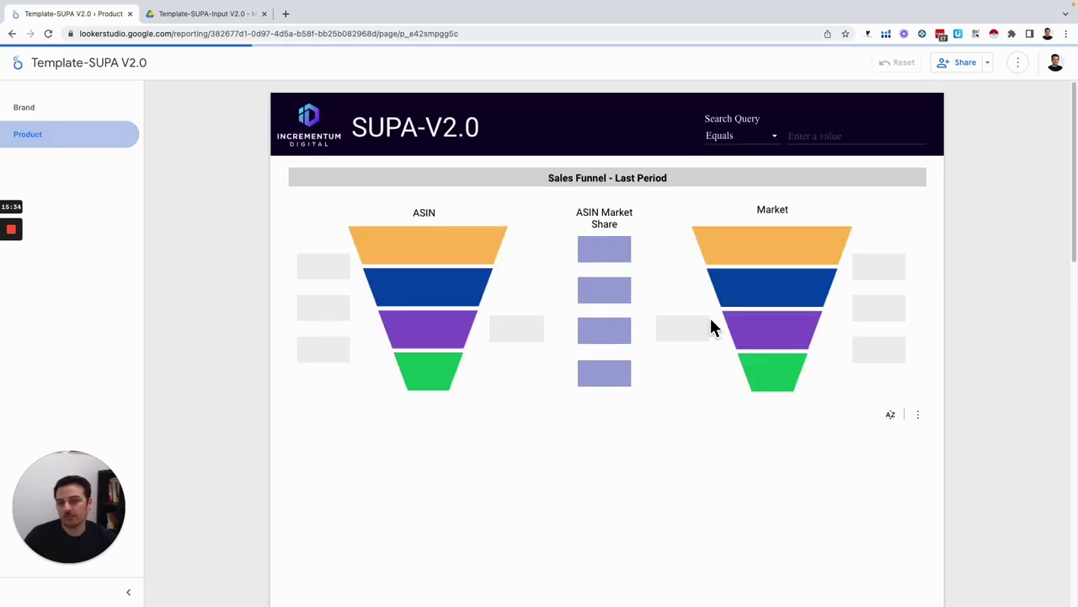
scroll(883, 379, "down", 10)
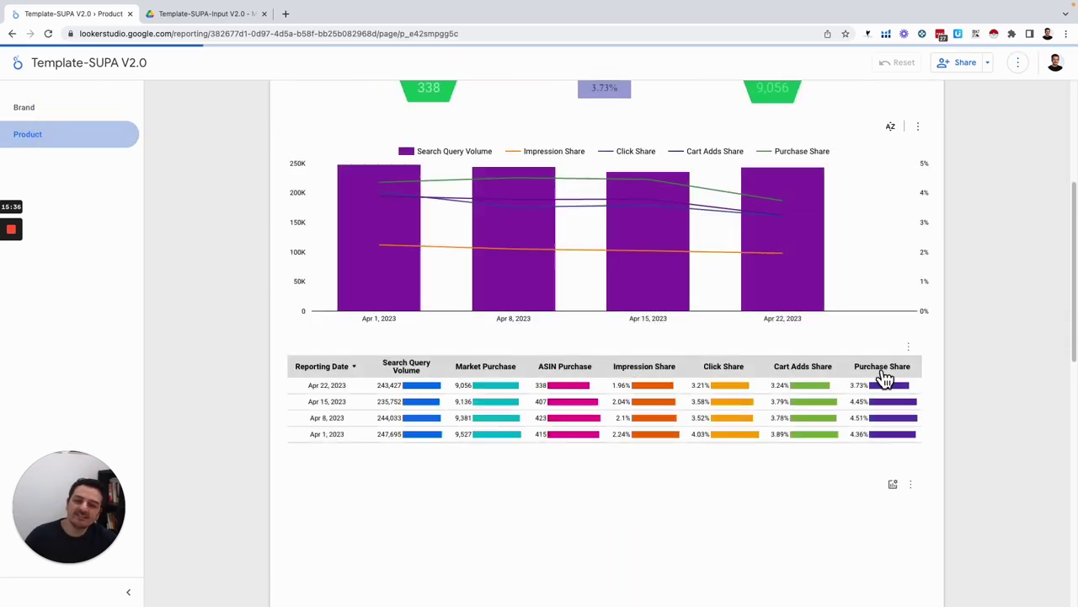
scroll(935, 248, "up", 10)
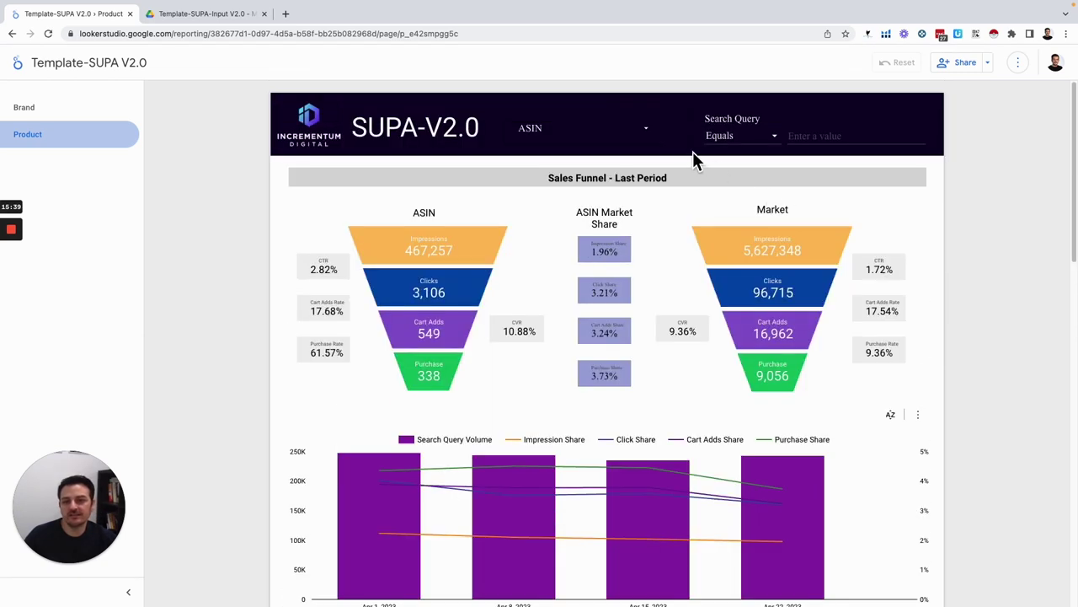
left_click(645, 133)
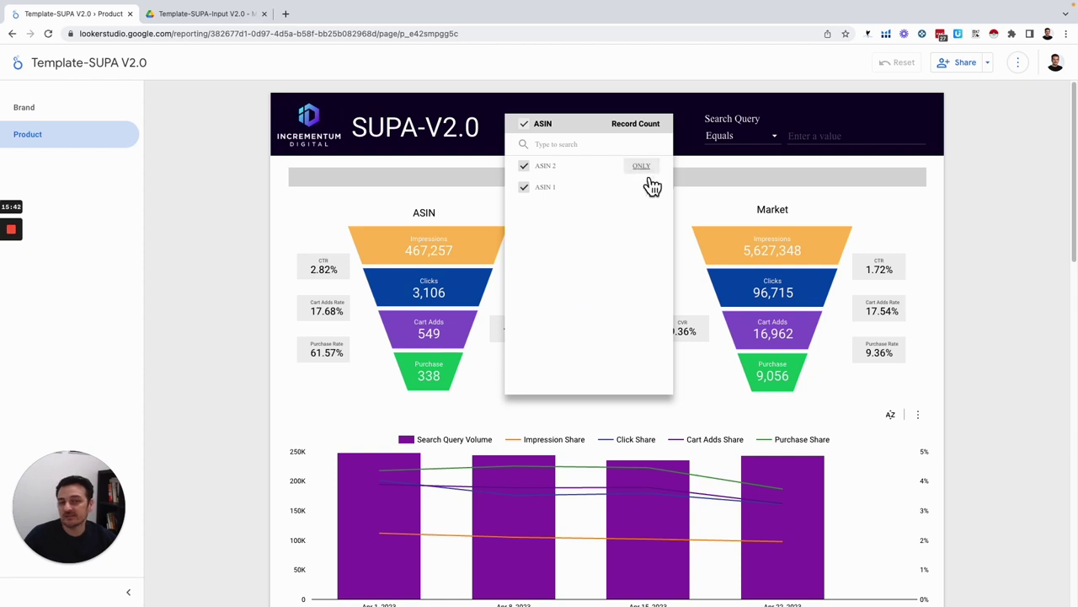
left_click(937, 334)
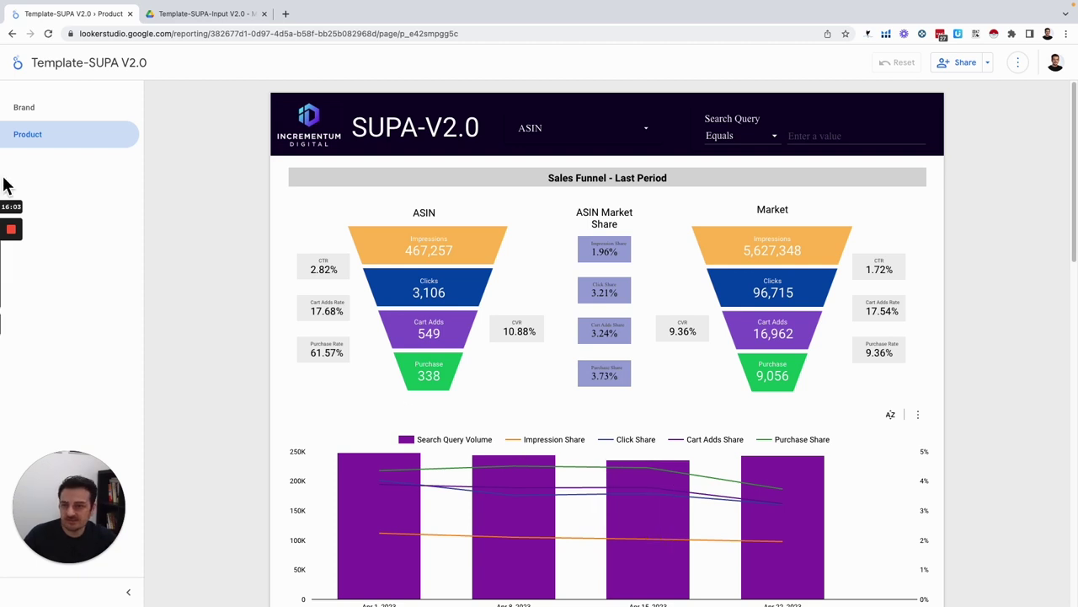
Switch to Google Sheets, make a copy of Template-SUPA-Input V2.0 and view its ASIN Input and Top Search Terms-Input sheets
key("ctrl+Tab")
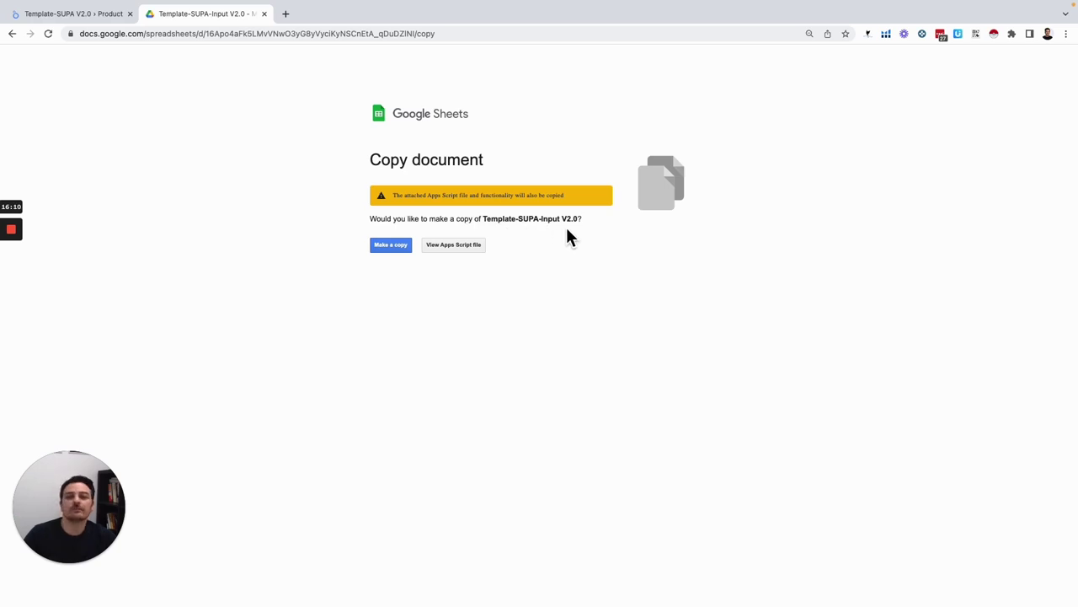
left_click(404, 246)
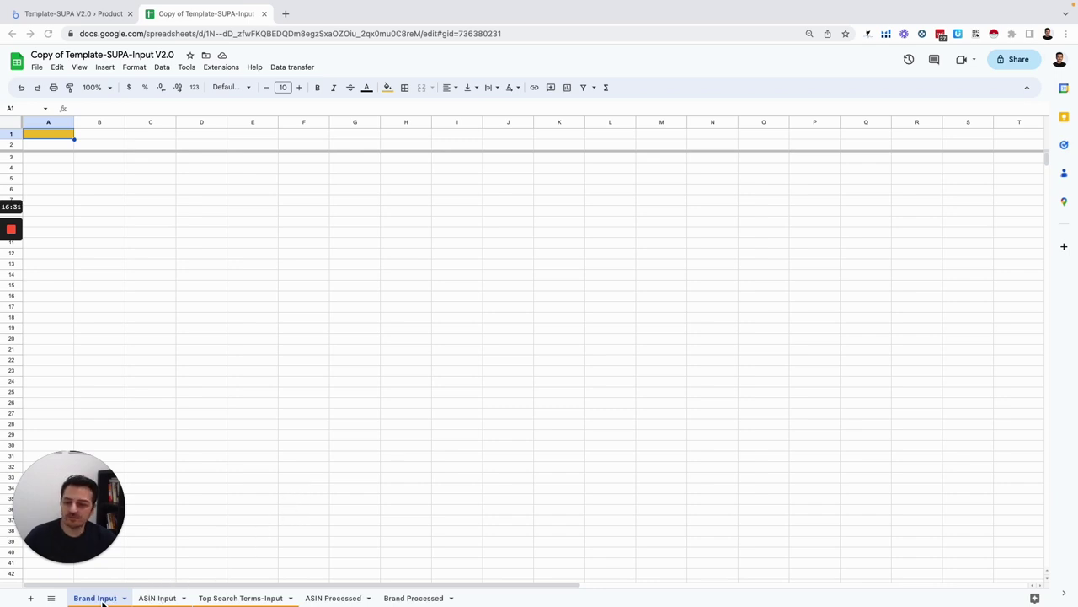
left_click(164, 598)
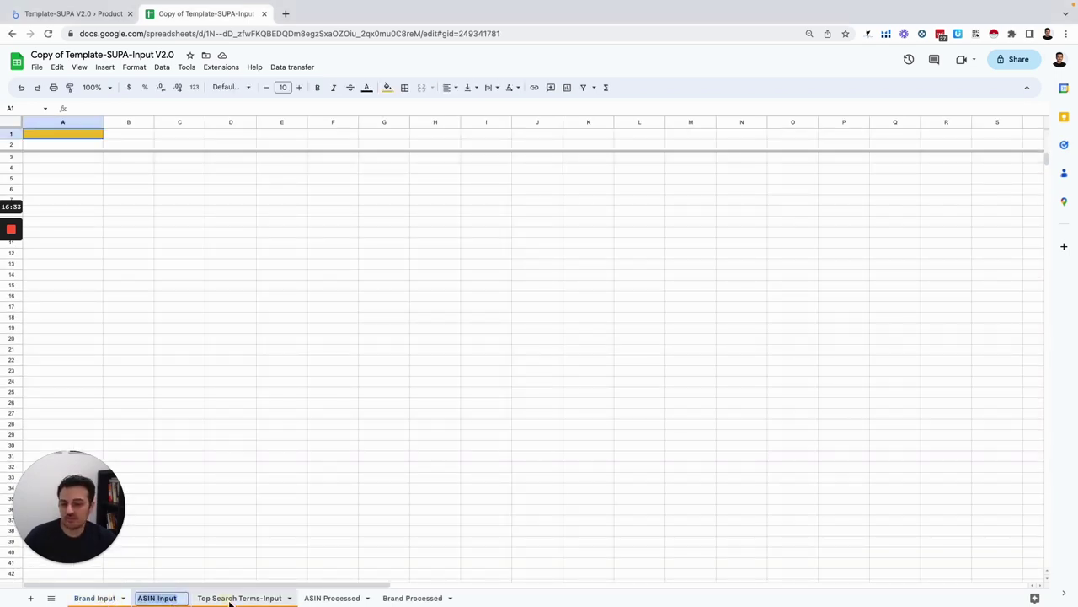
left_click(230, 599)
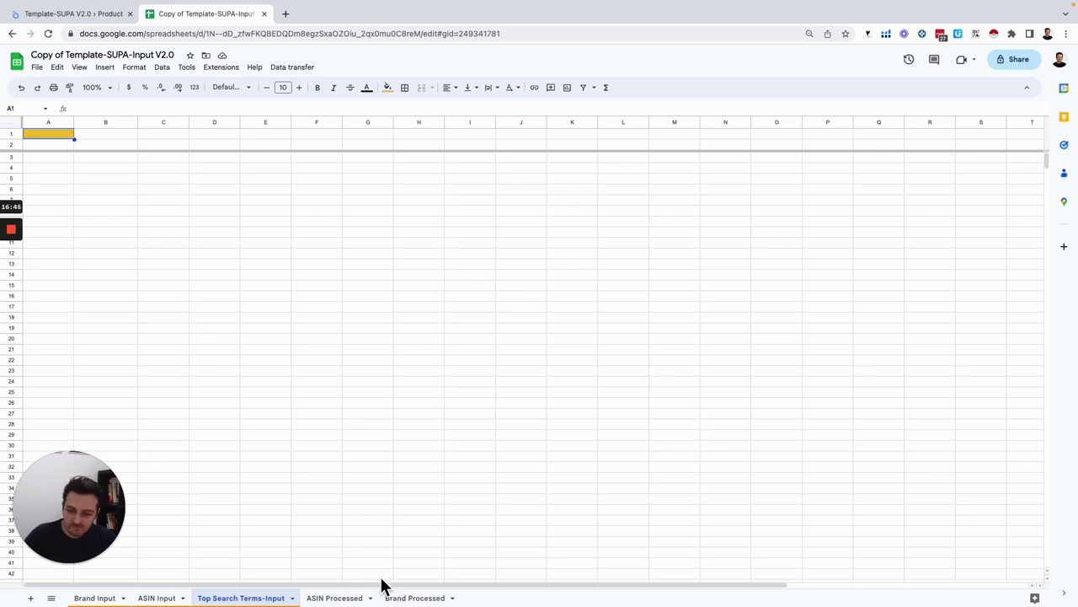
Delete all sample data below the header row of the Brand Processed sheet and return to its first data row
left_click(405, 597)
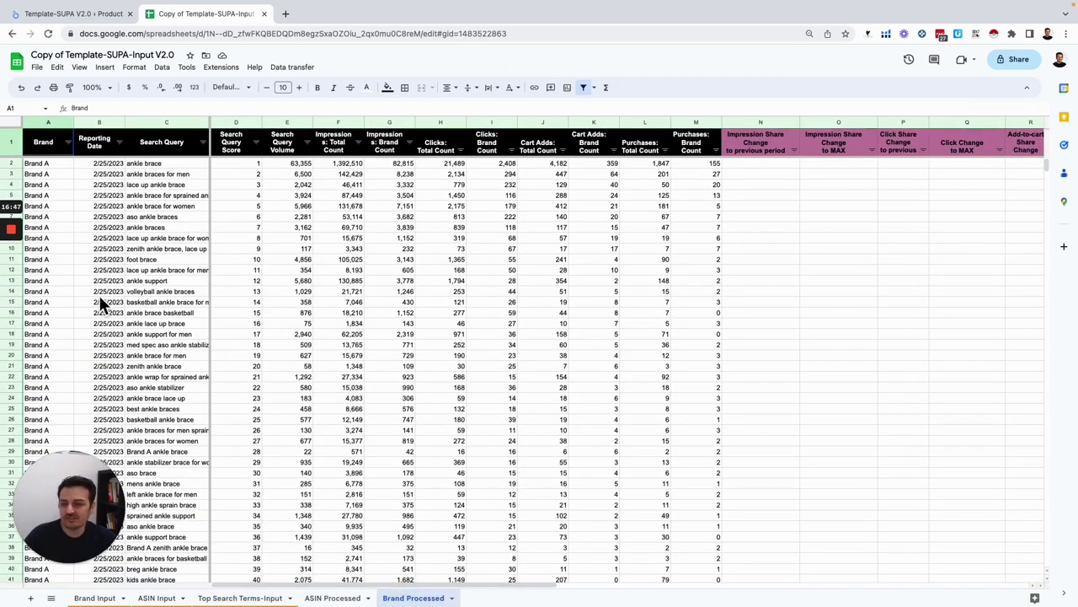
left_click(21, 165)
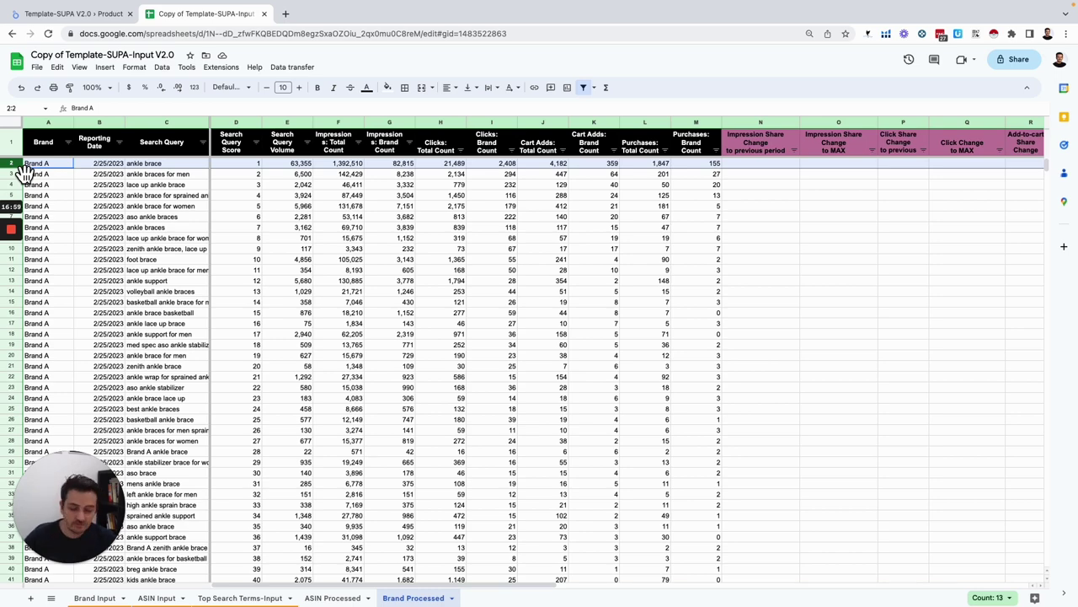
key("ctrl+shift+Down")
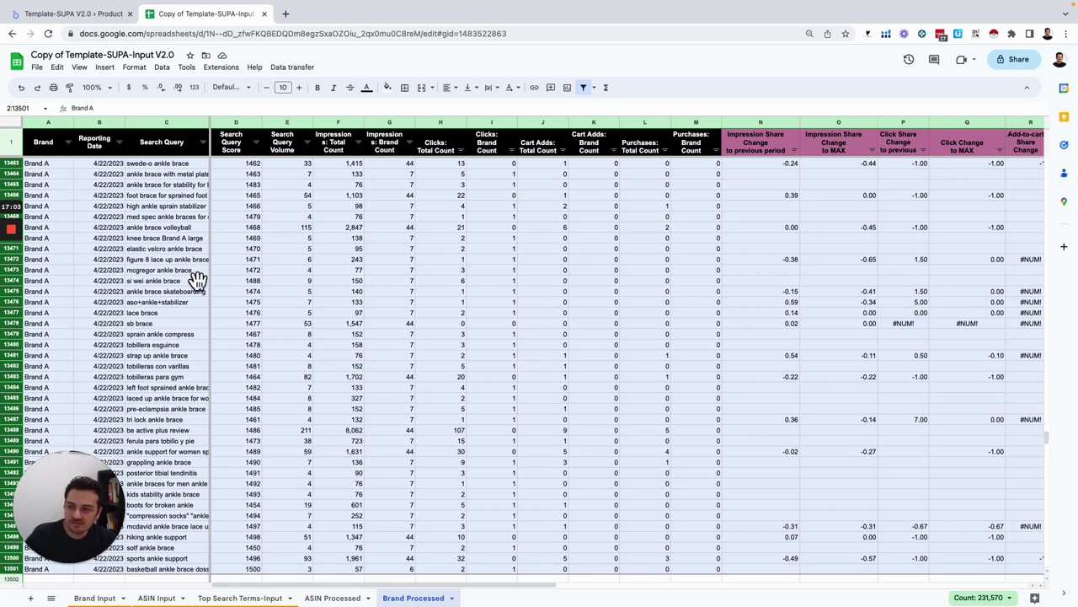
key("Delete")
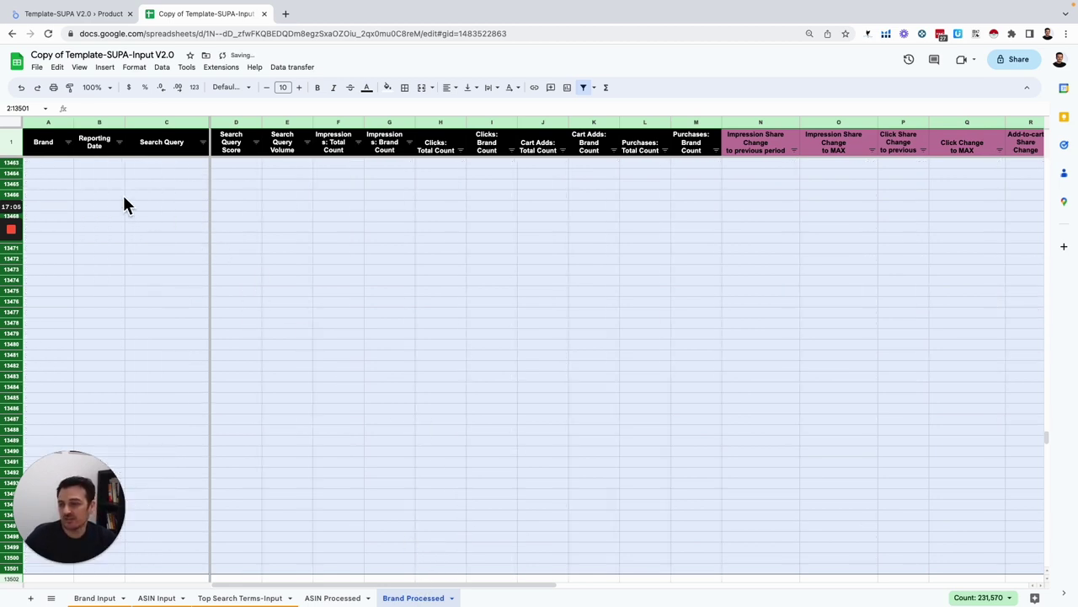
left_click(50, 171)
key("ctrl+Up")
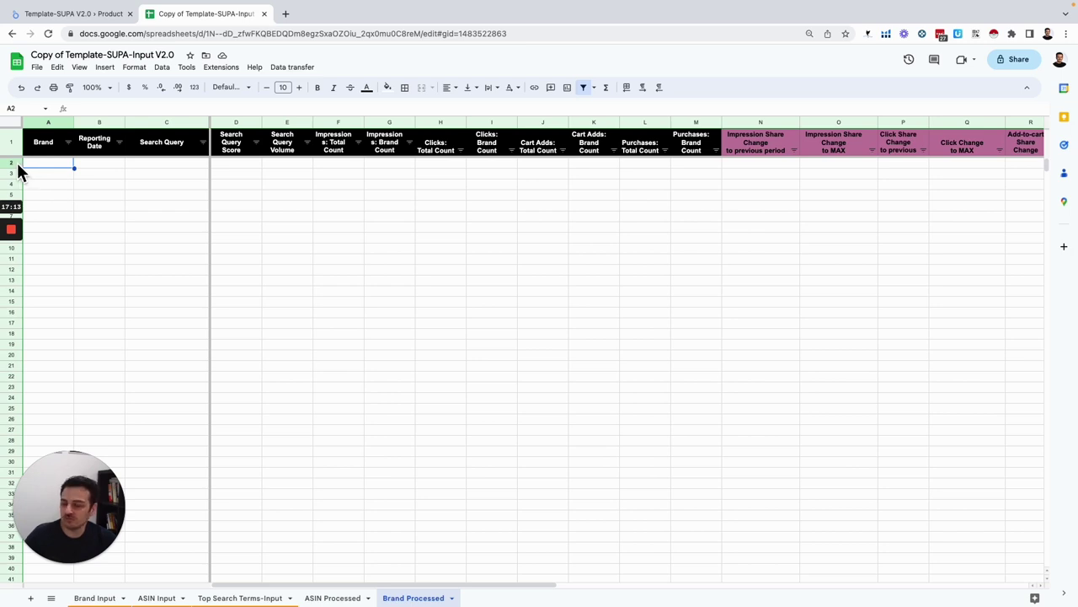
Delete all sample data below the header row of the ASIN Processed sheet
left_click(352, 598)
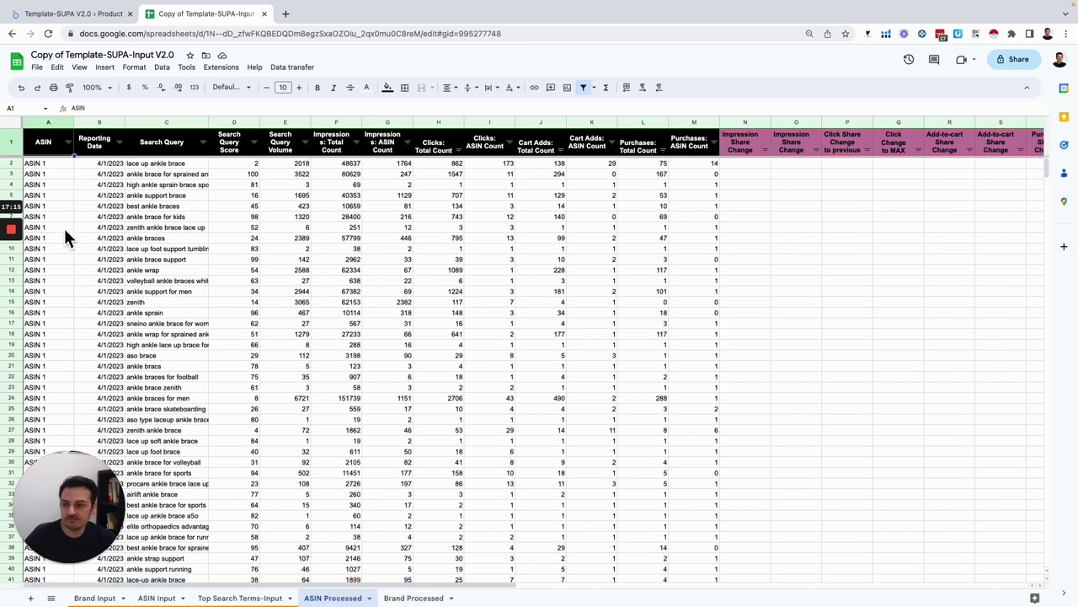
left_click(17, 164)
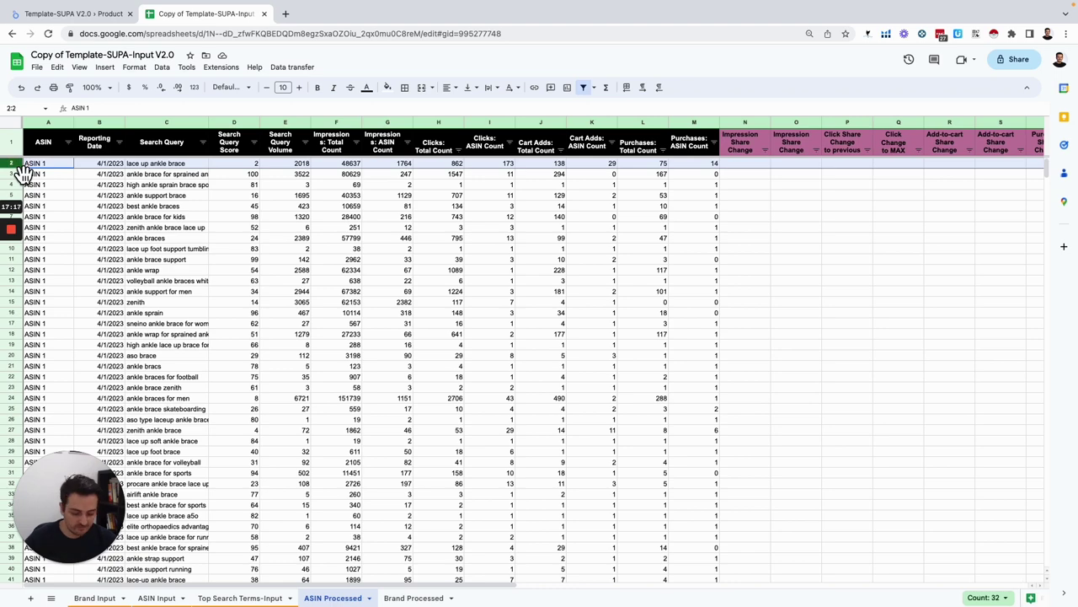
key("ctrl+shift+Down")
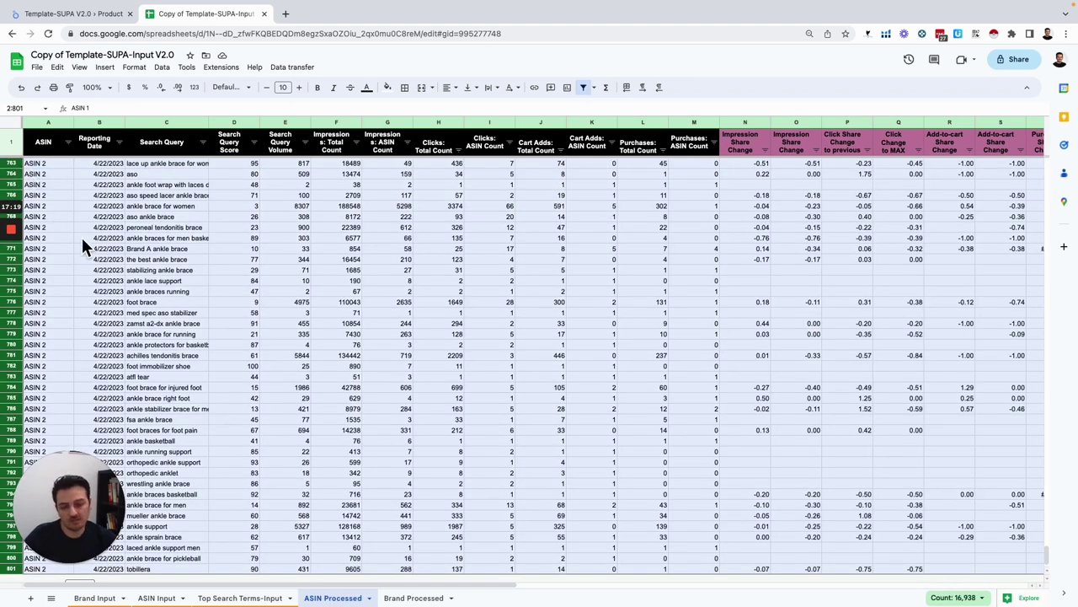
key("Delete")
left_click(34, 148)
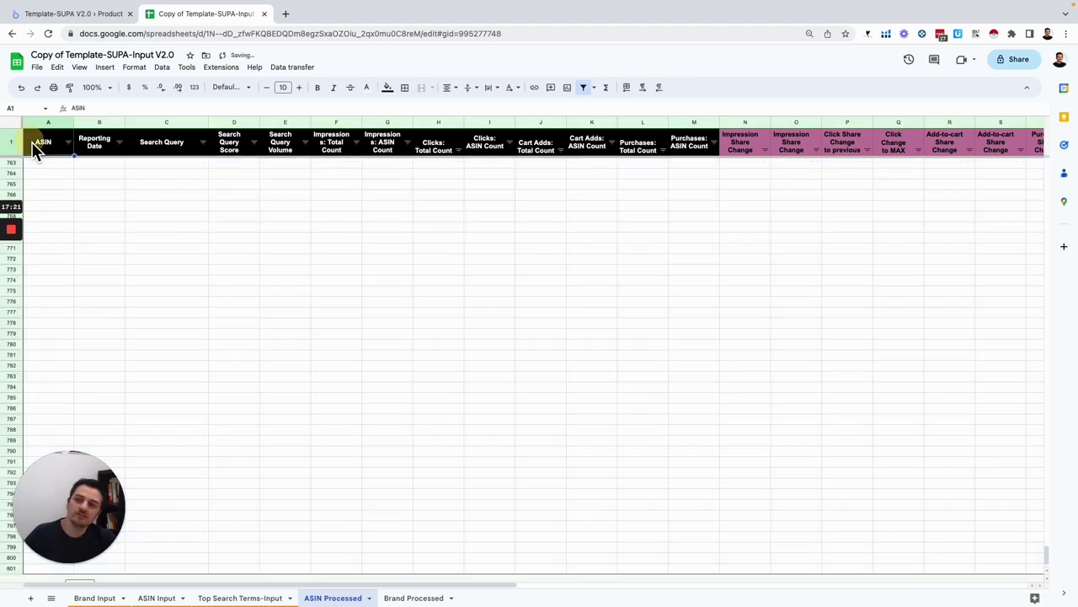
scroll(131, 264, "up", 20)
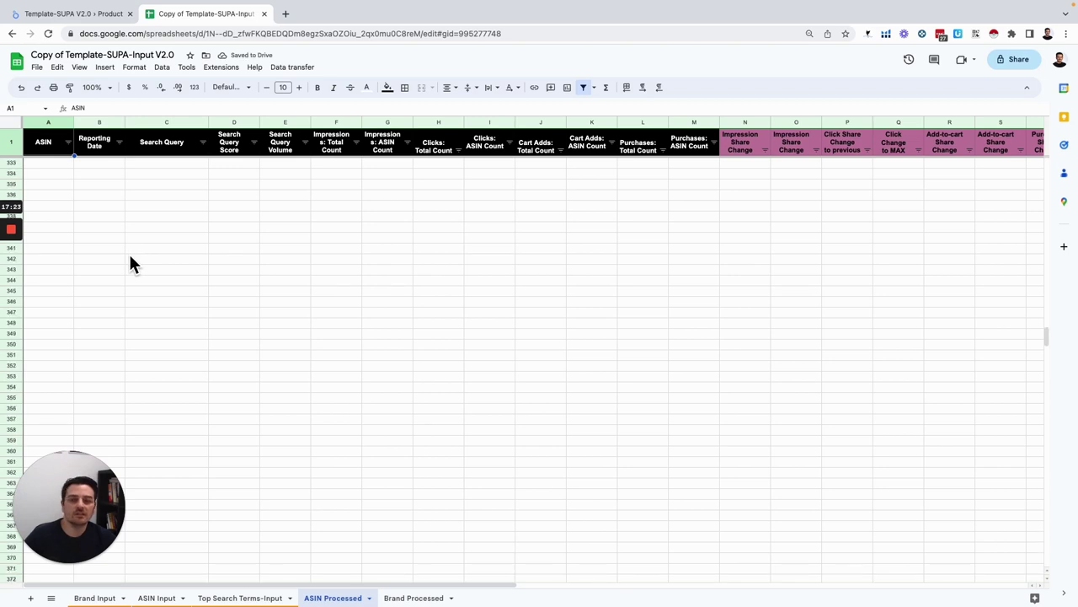
scroll(131, 263, "up", 15)
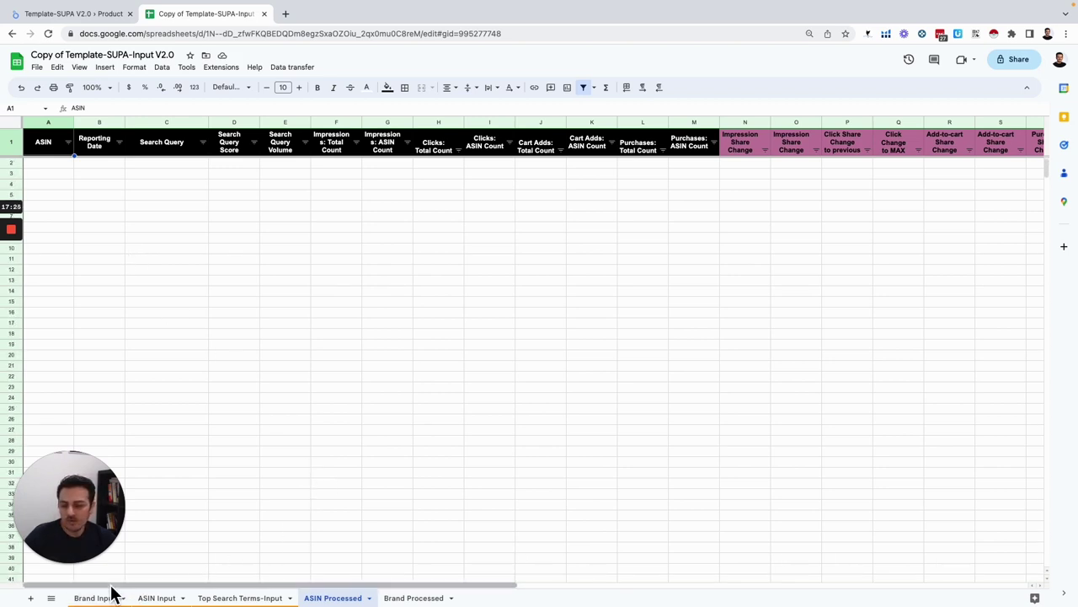
Start a file import on the Brand Input sheet with a file upload as the source
left_click(97, 598)
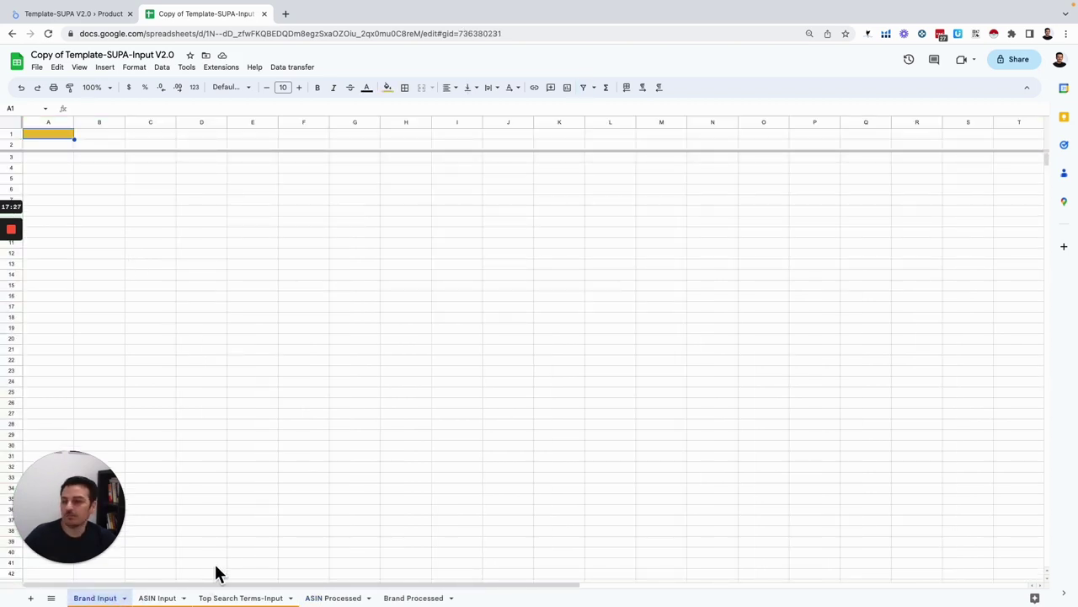
left_click(38, 67)
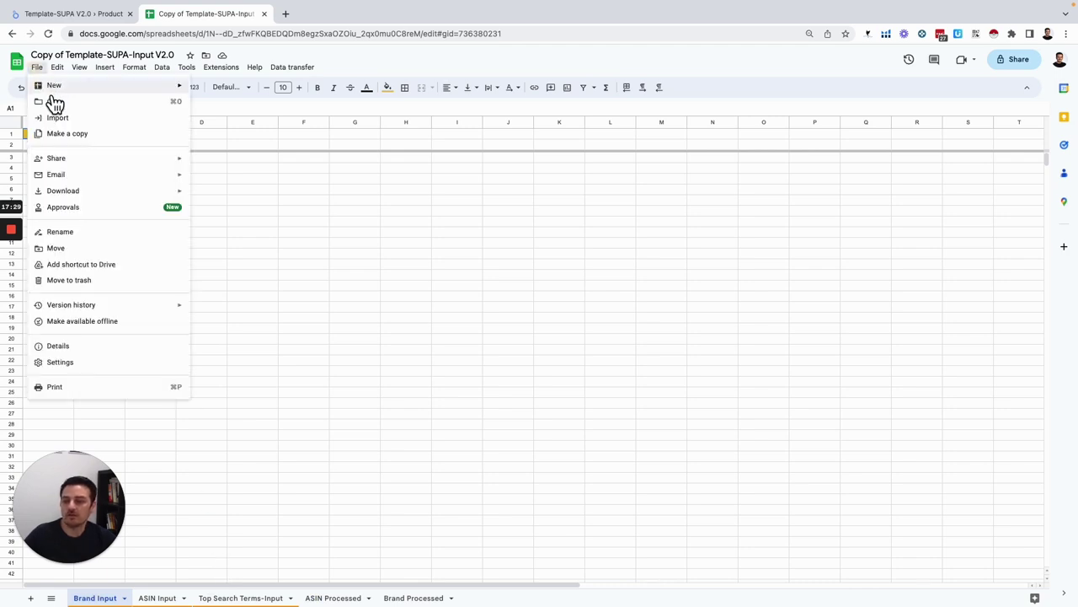
left_click(54, 114)
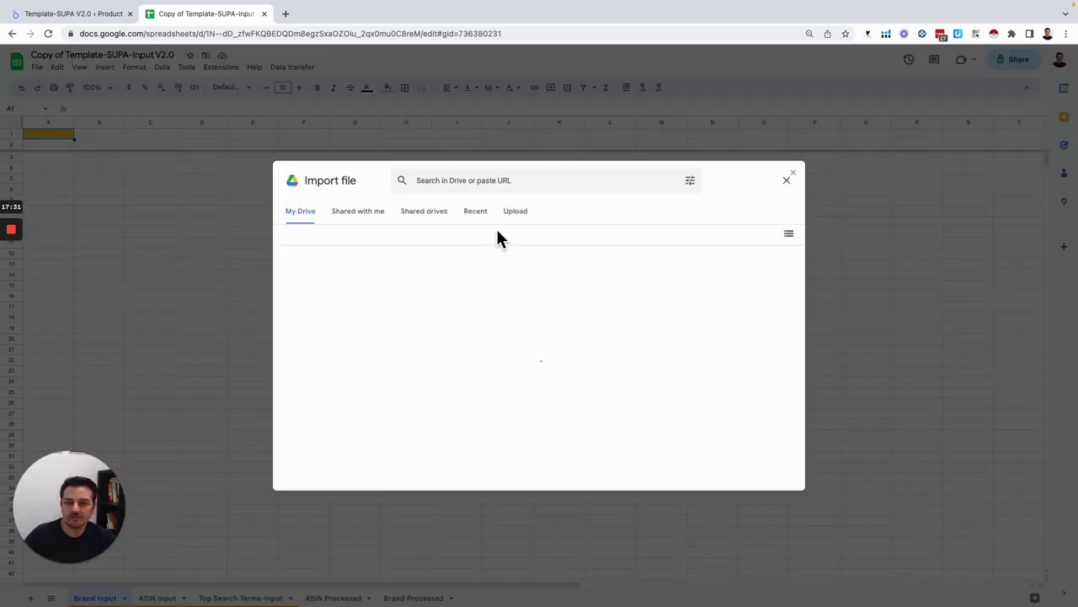
left_click(514, 209)
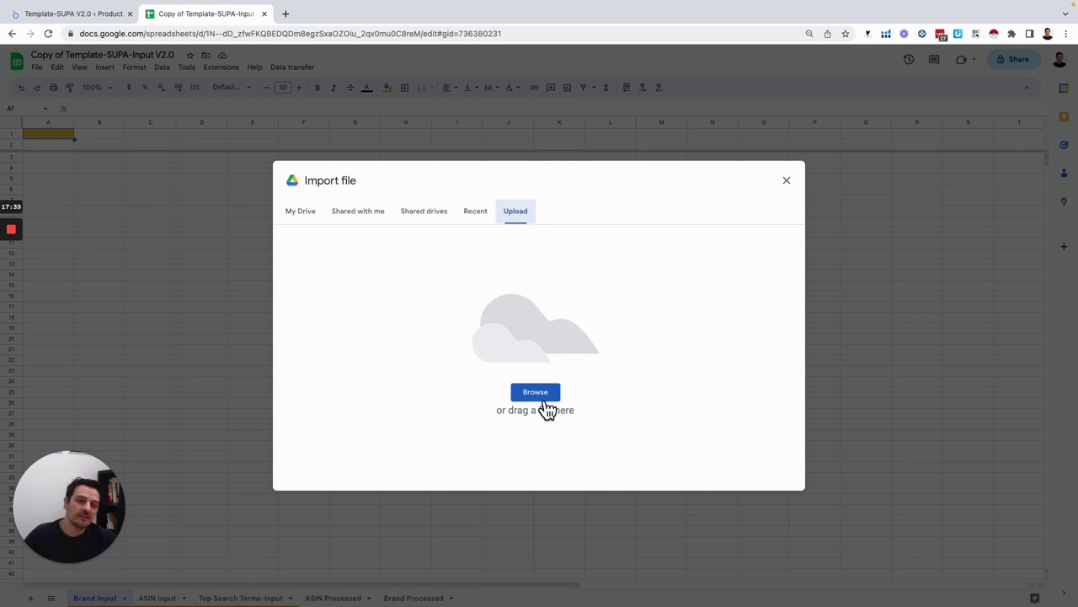
Switch to Amazon Seller Central and apply Week 10, starting 2023-03-05, to the Search Query Performance brand view
key("ctrl+Left")
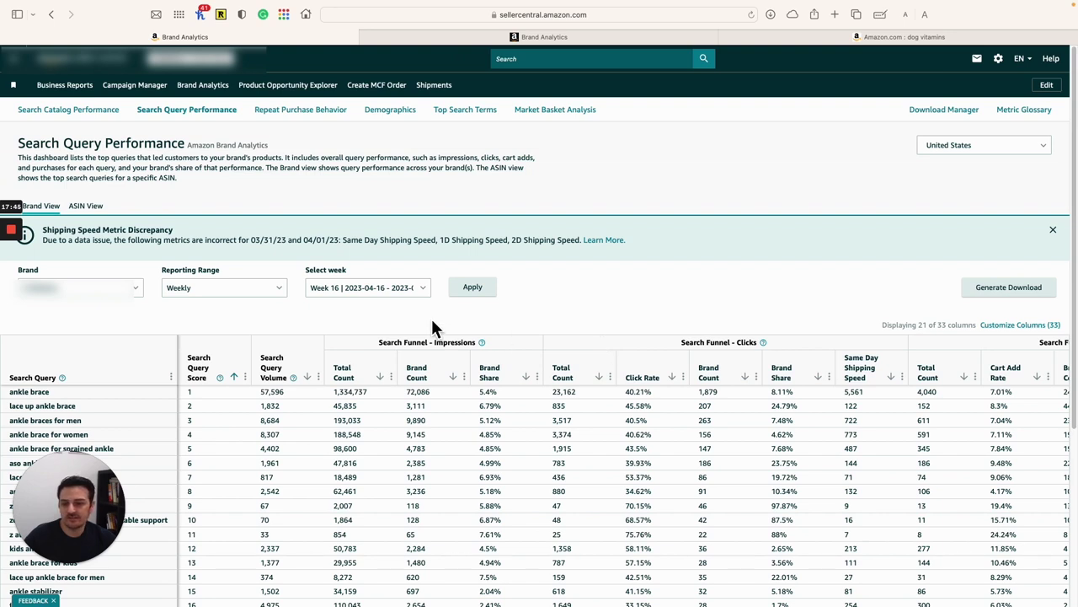
left_click(390, 300)
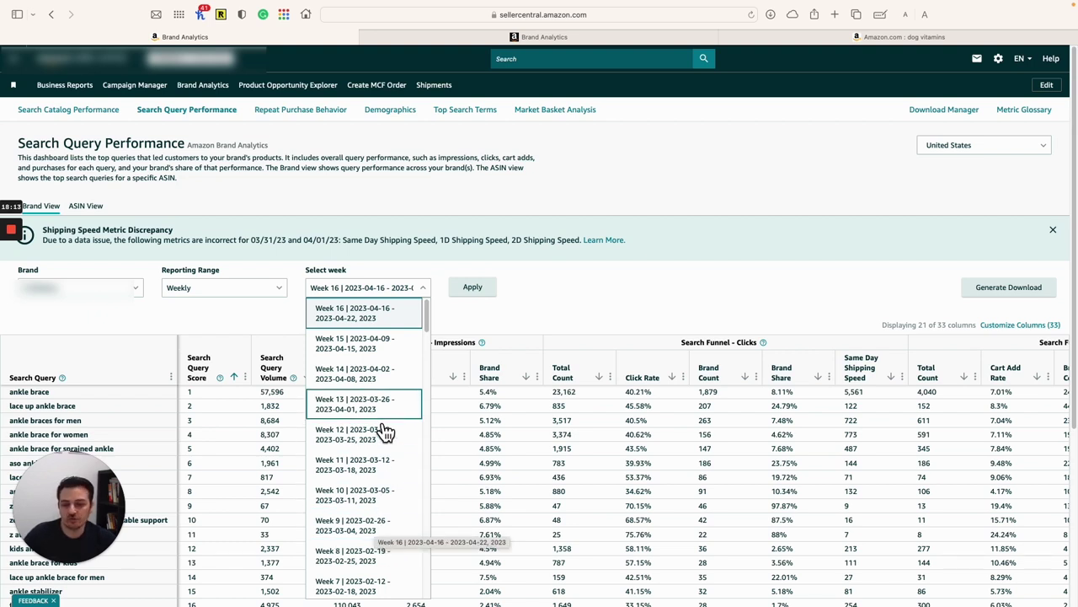
left_click(375, 506)
left_click(474, 289)
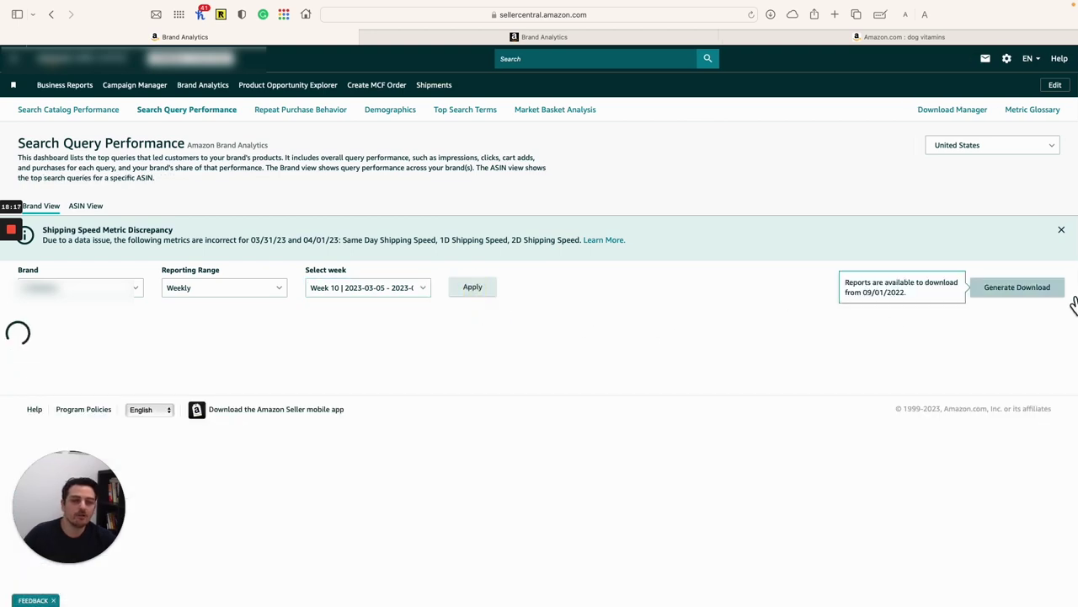
Generate a Comprehensive View download of the Search Query Performance report and close the download options
left_click(1033, 291)
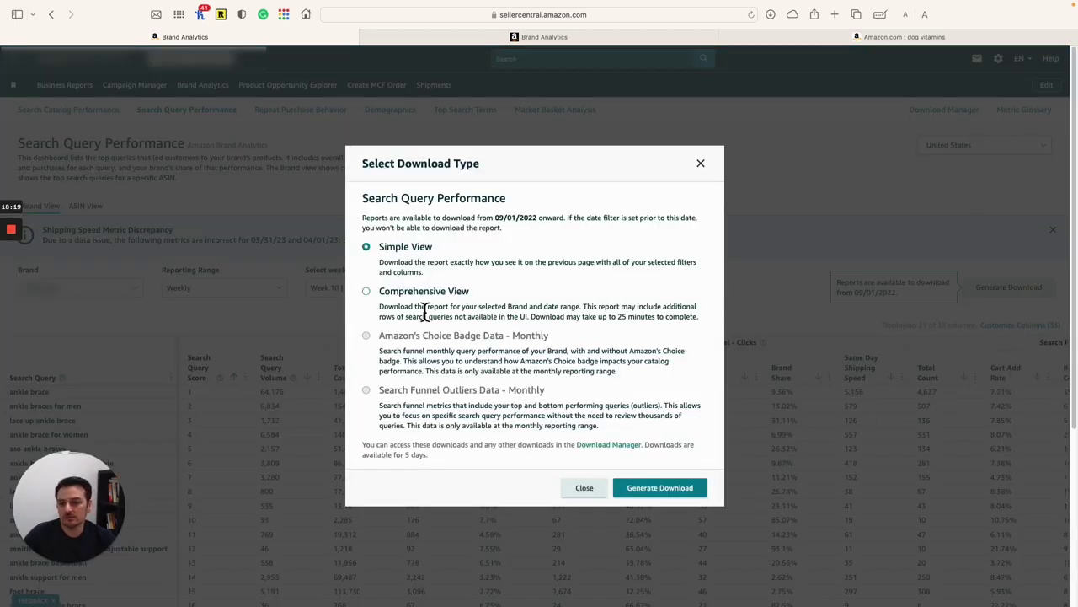
left_click(417, 292)
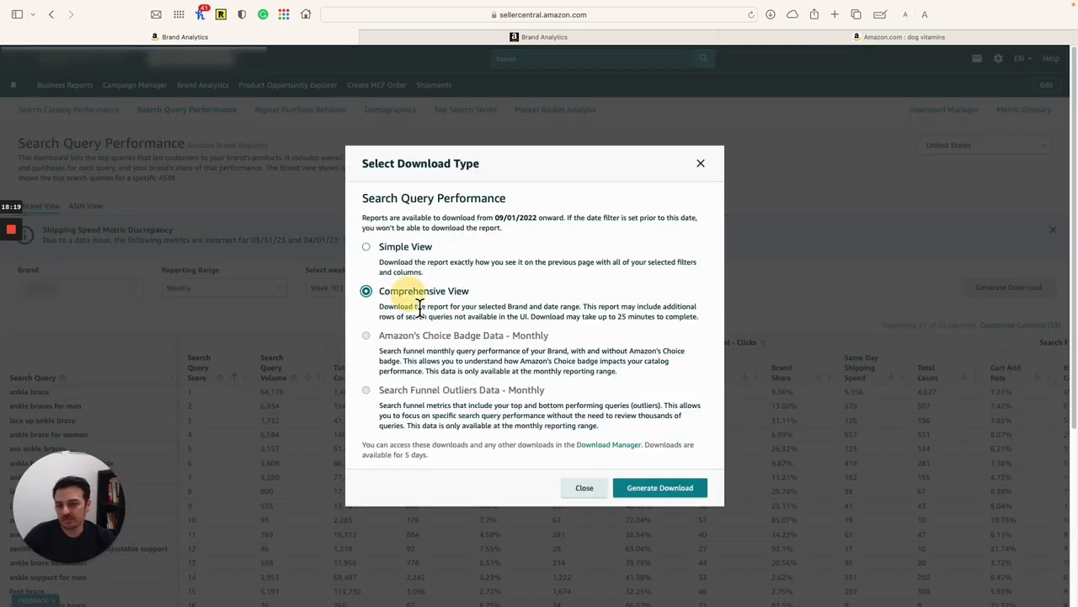
left_click(656, 500)
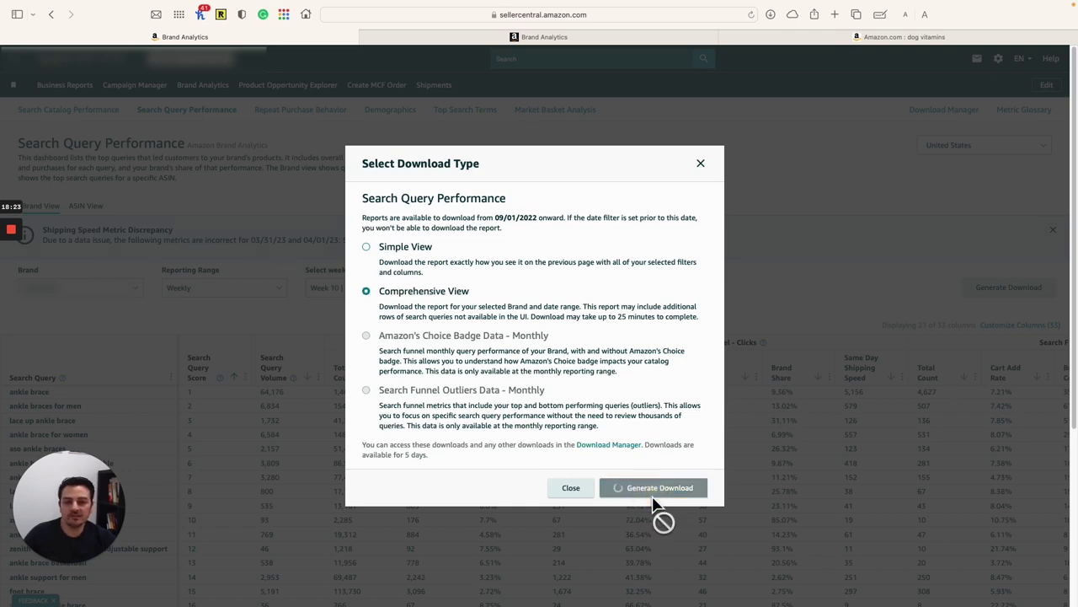
left_click(700, 163)
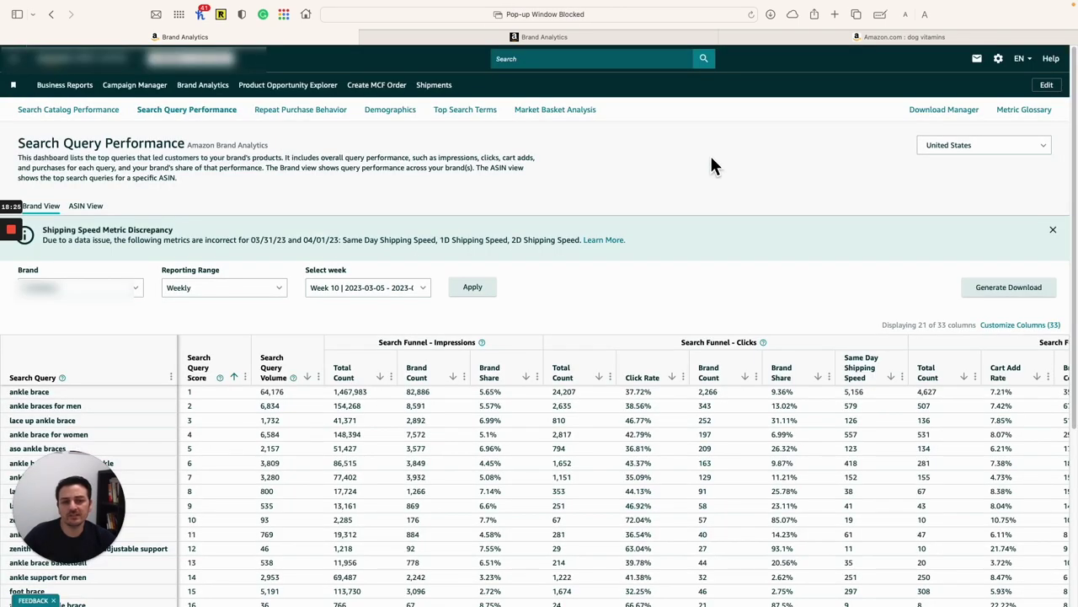
left_click(963, 118)
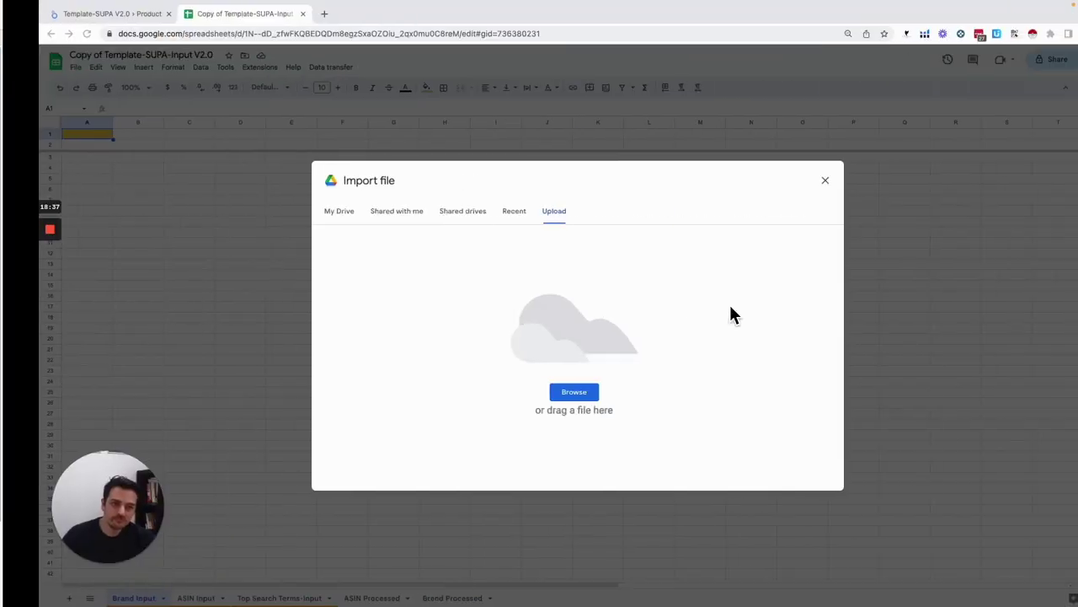
left_click(544, 396)
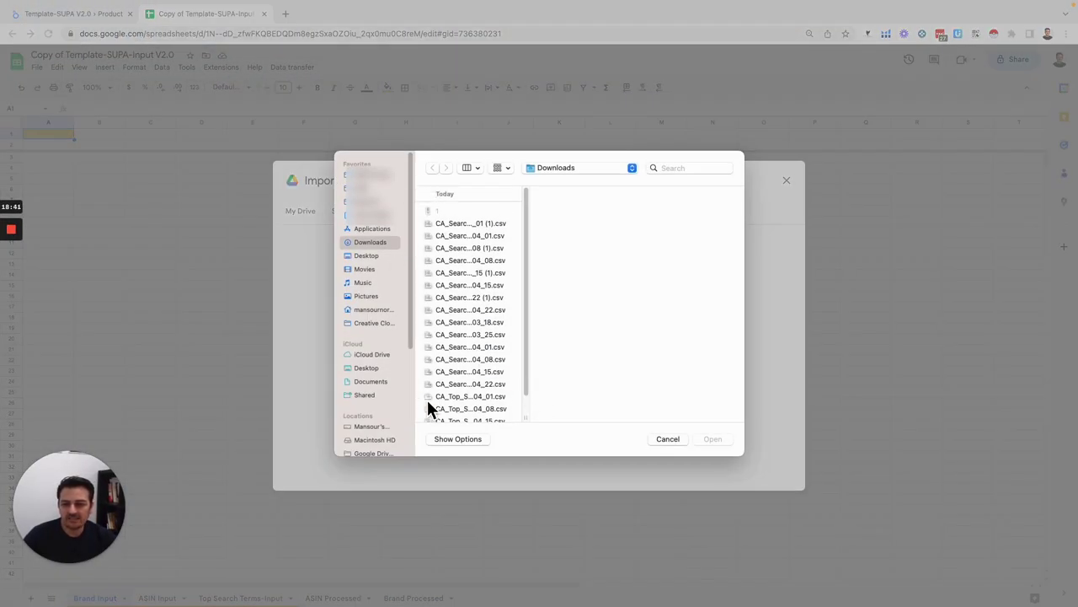
left_click_drag(535, 423, 627, 413)
left_click_drag(752, 463, 933, 471)
left_click_drag(1059, 469, 1030, 494)
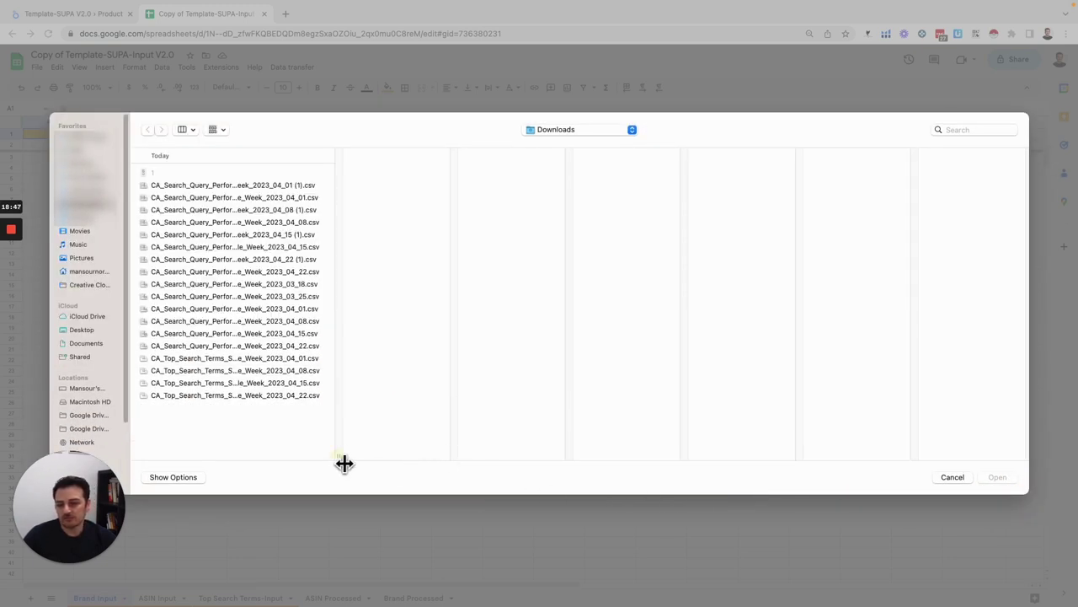
left_click_drag(345, 462, 596, 448)
left_click(393, 284)
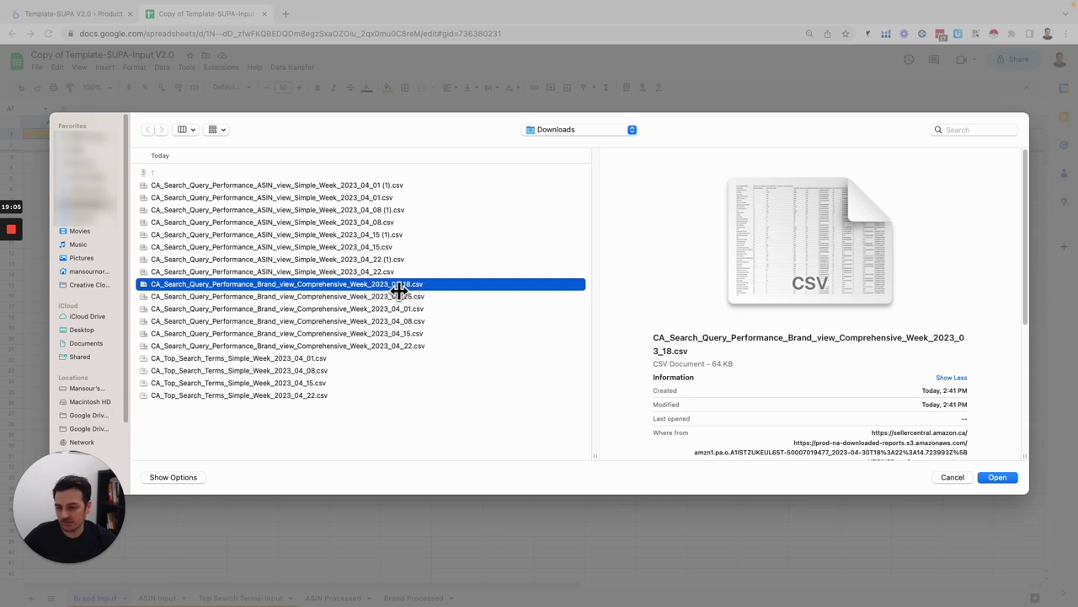
left_click(417, 347)
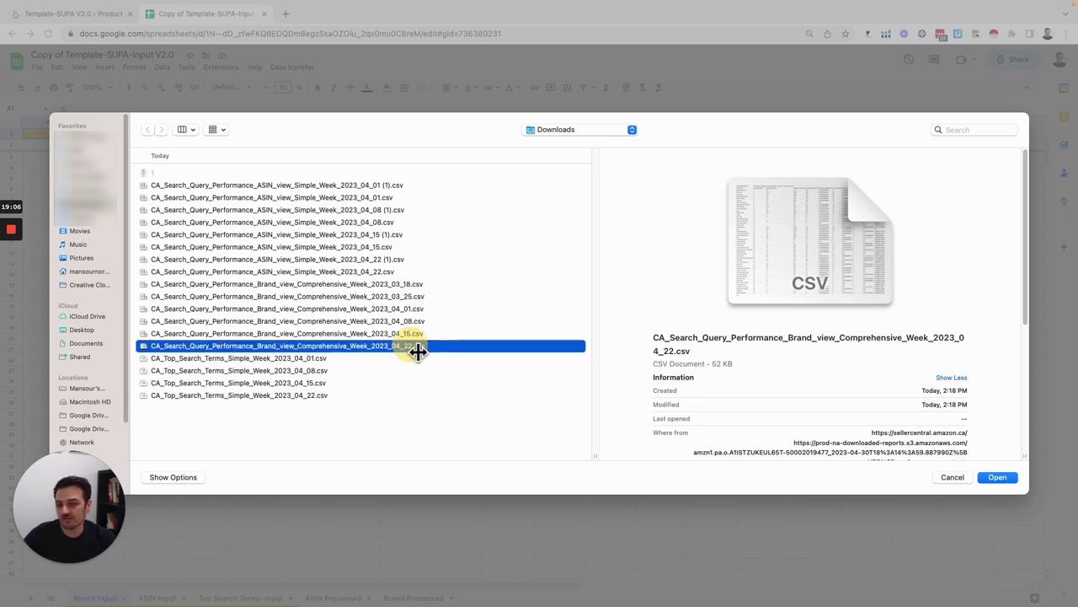
left_click(421, 285)
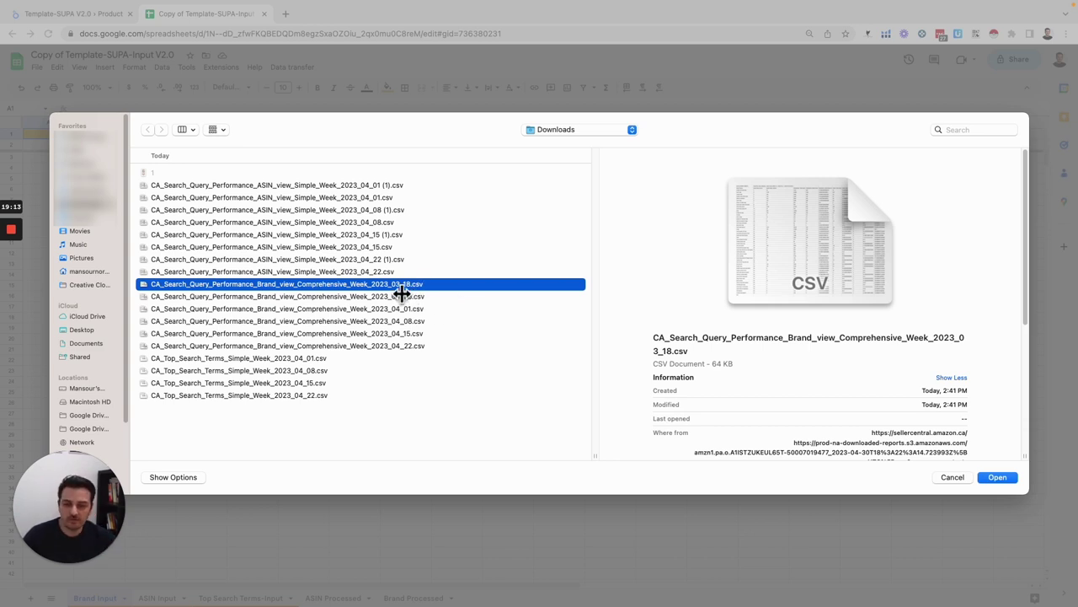
left_click(1002, 478)
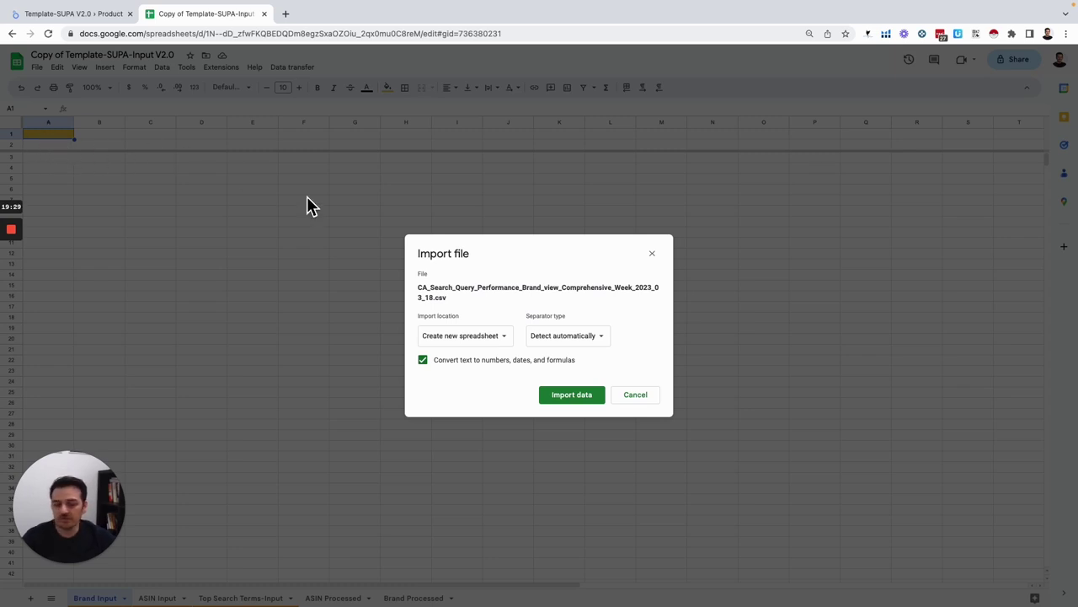
left_click(474, 339)
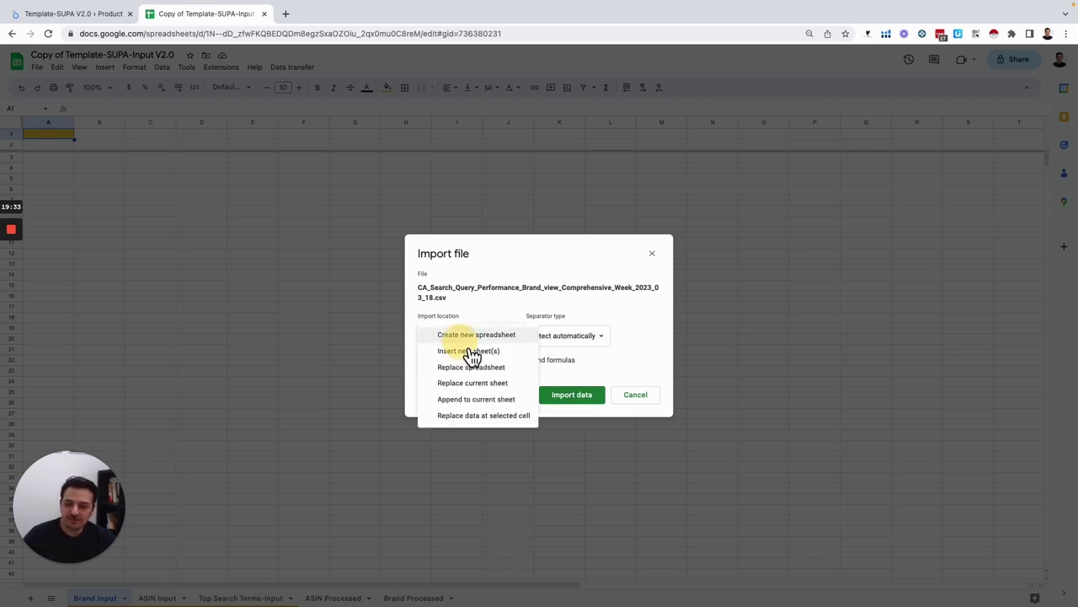
left_click(457, 426)
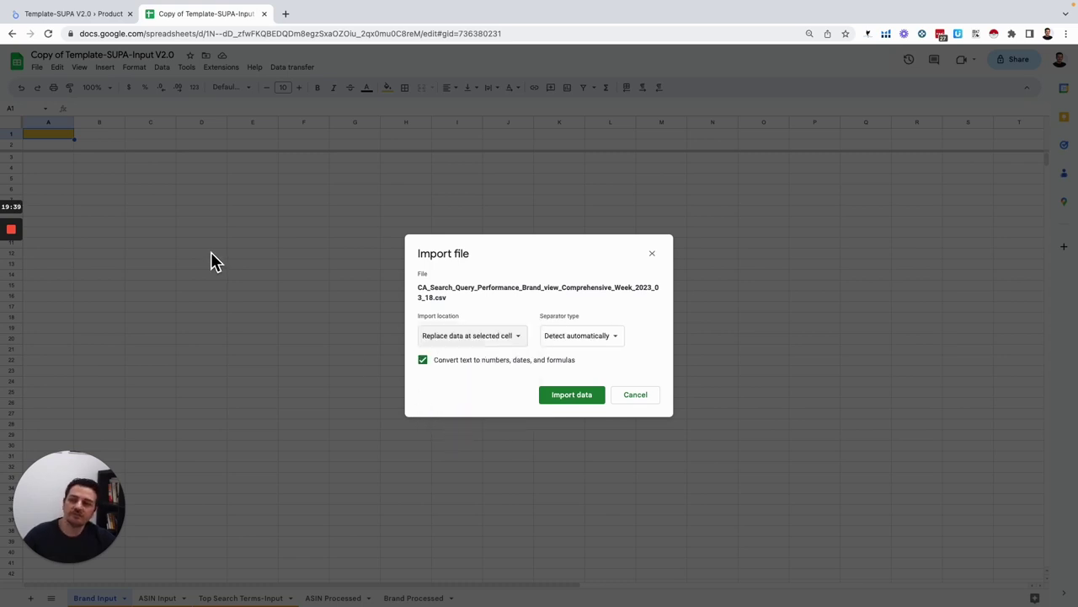
left_click(638, 393)
left_click(240, 232)
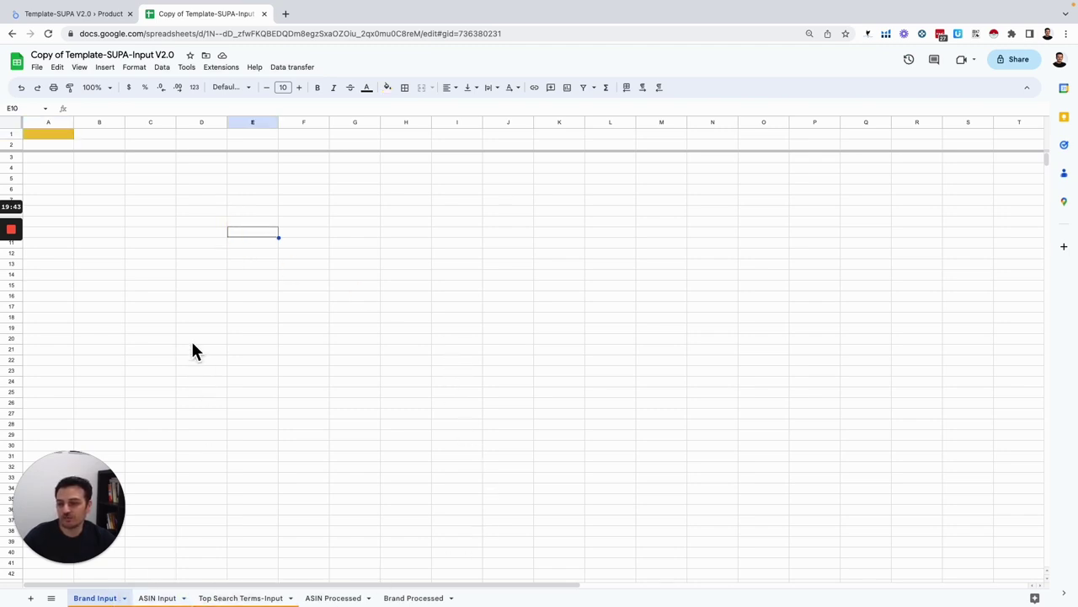
Upload CA_Search_Query_Performance_Brand_view_Comprehensive_Week_2023_03_18.csv from Downloads for import at cell A1 of the Brand Input sheet
left_click(67, 137)
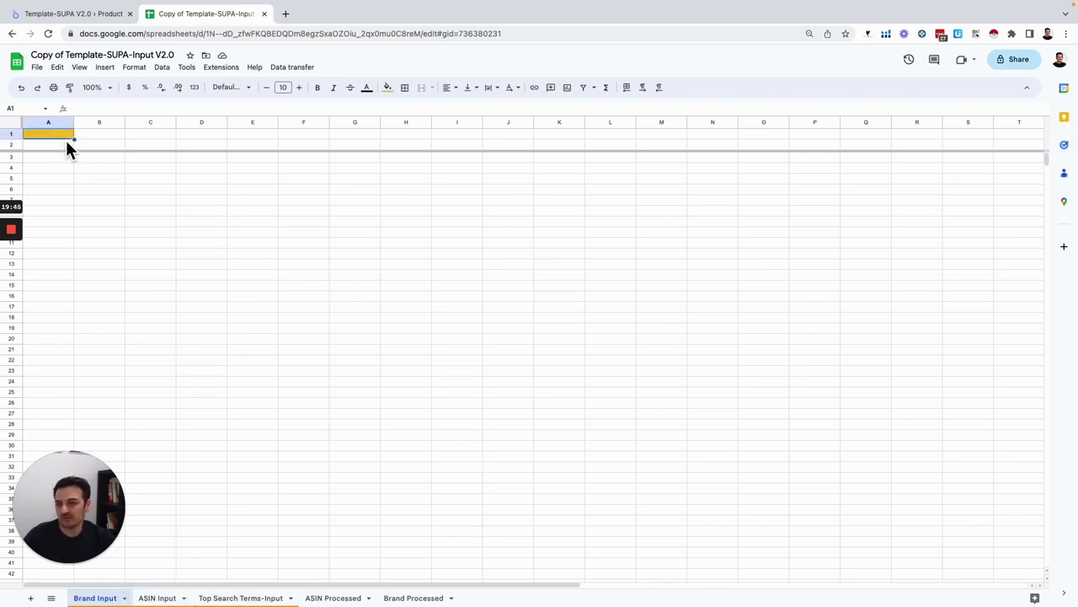
left_click(37, 67)
left_click(65, 118)
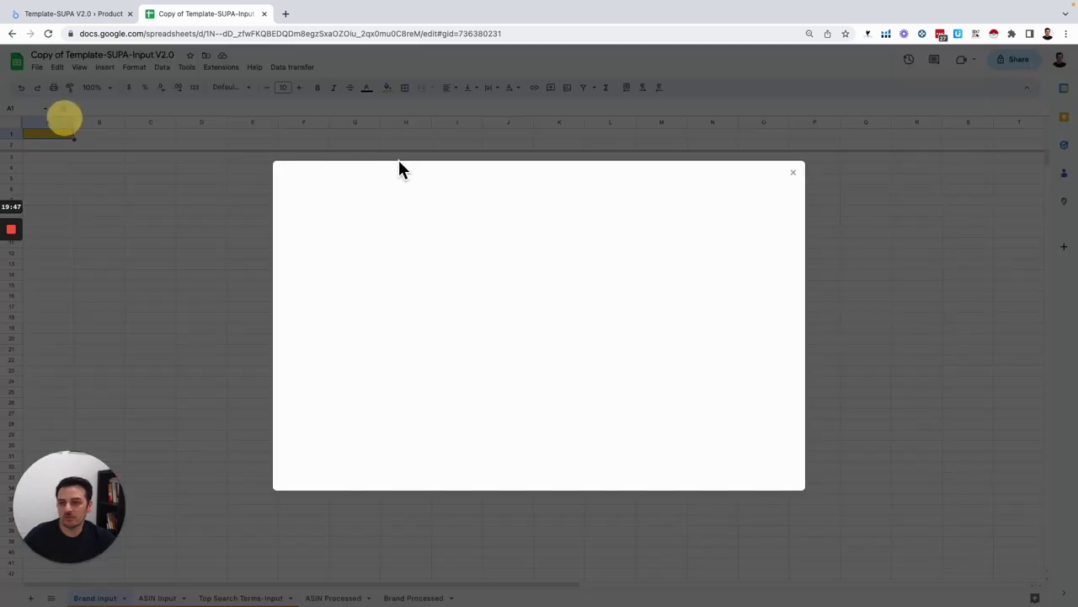
left_click(516, 212)
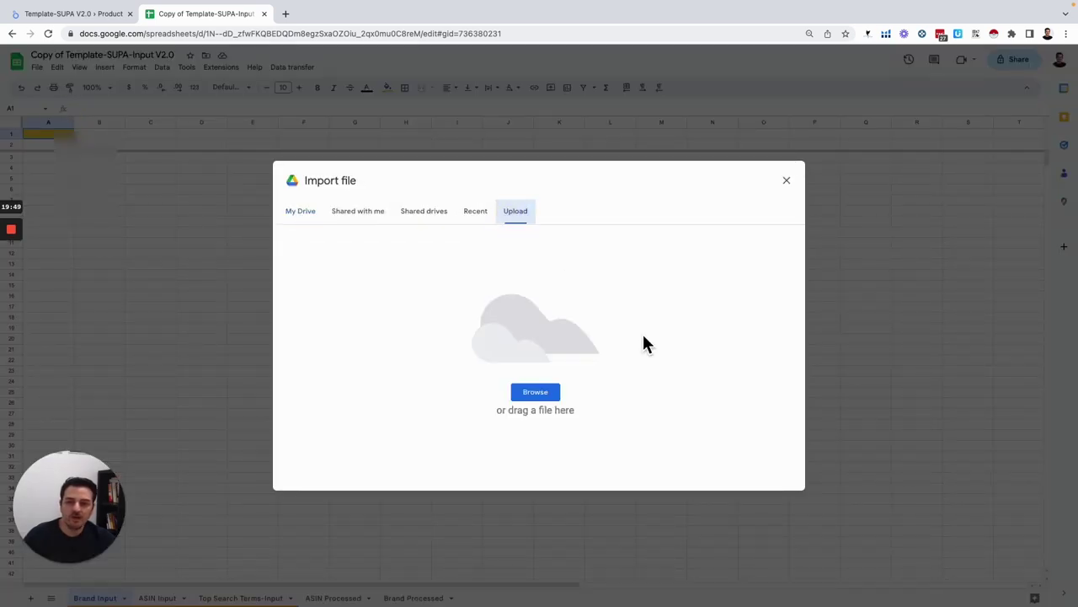
left_click(547, 392)
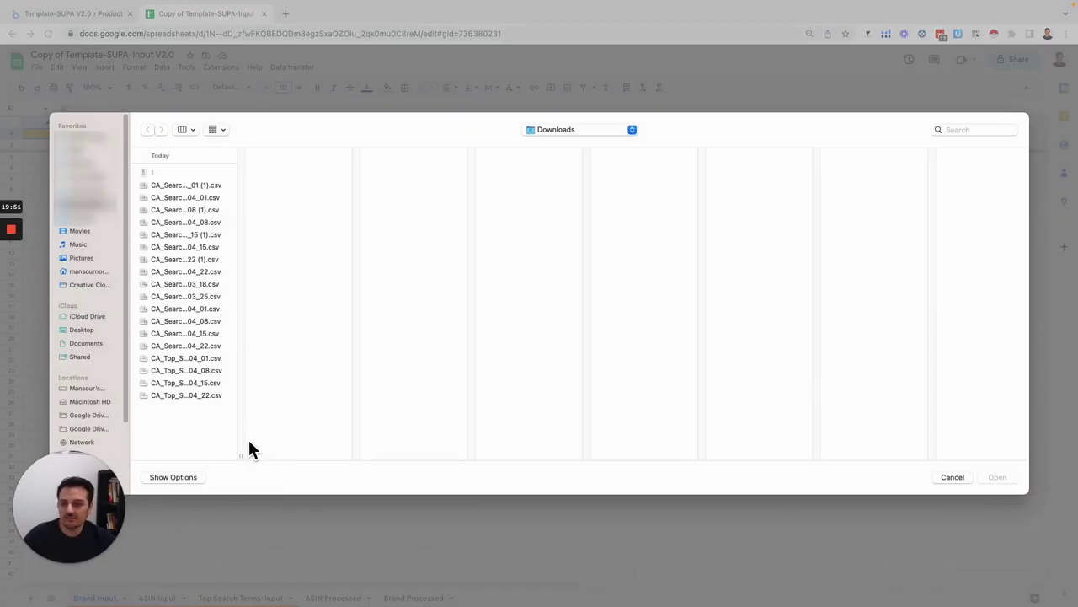
left_click_drag(250, 460, 741, 461)
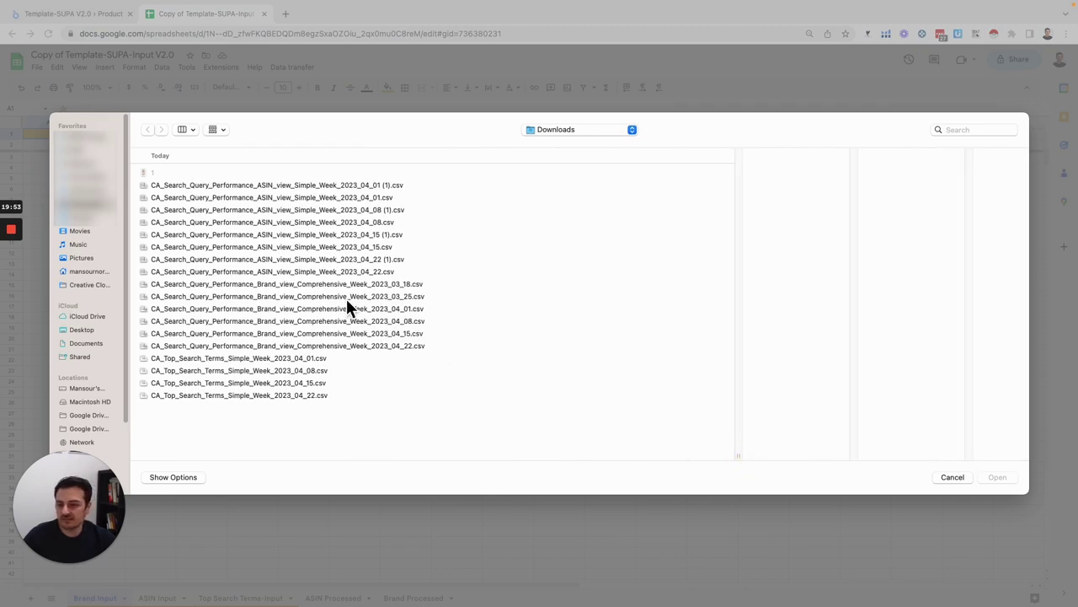
left_click(399, 285)
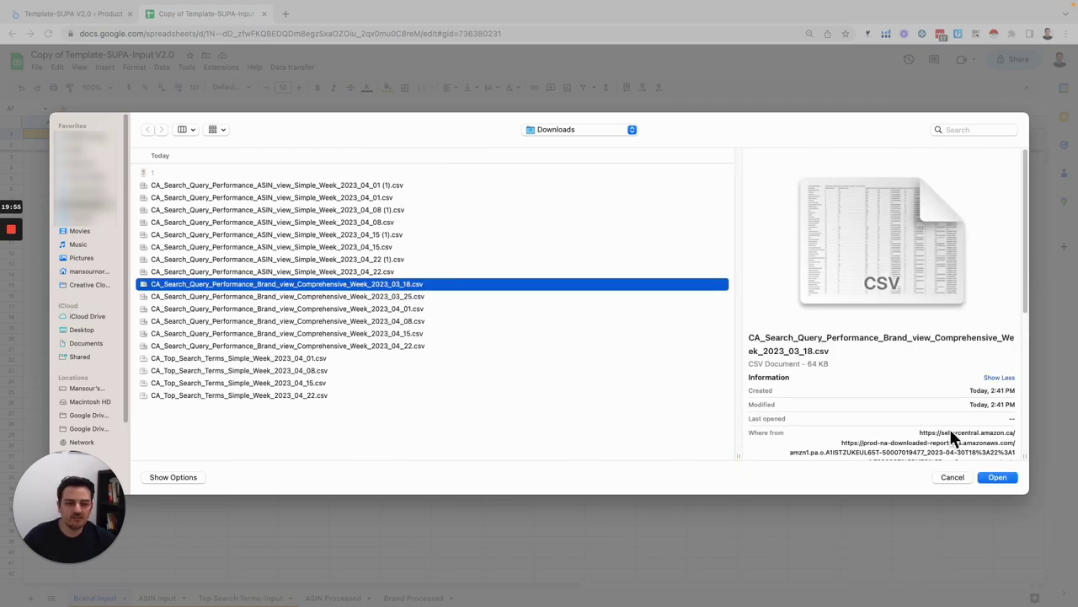
left_click(997, 477)
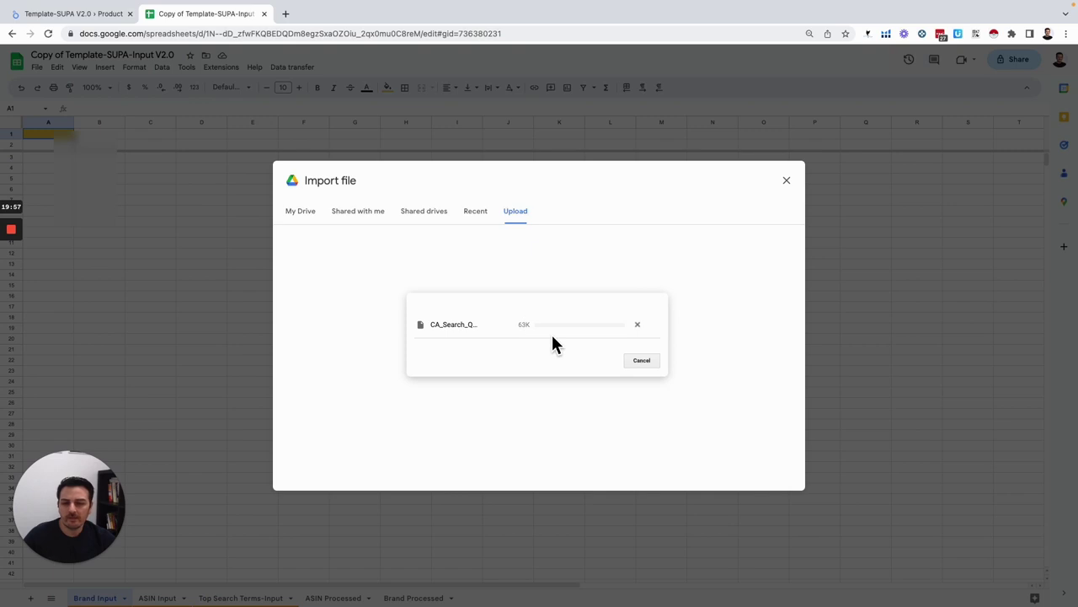
Import the uploaded CSV with the import location set to Replace data at selected cell
left_click(466, 337)
left_click(468, 414)
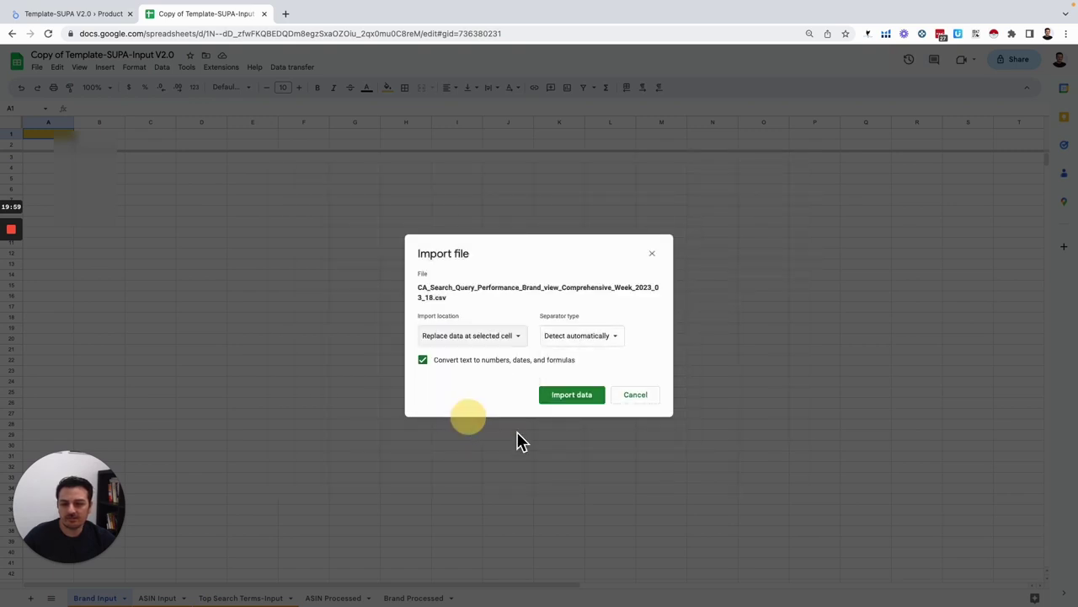
left_click(561, 393)
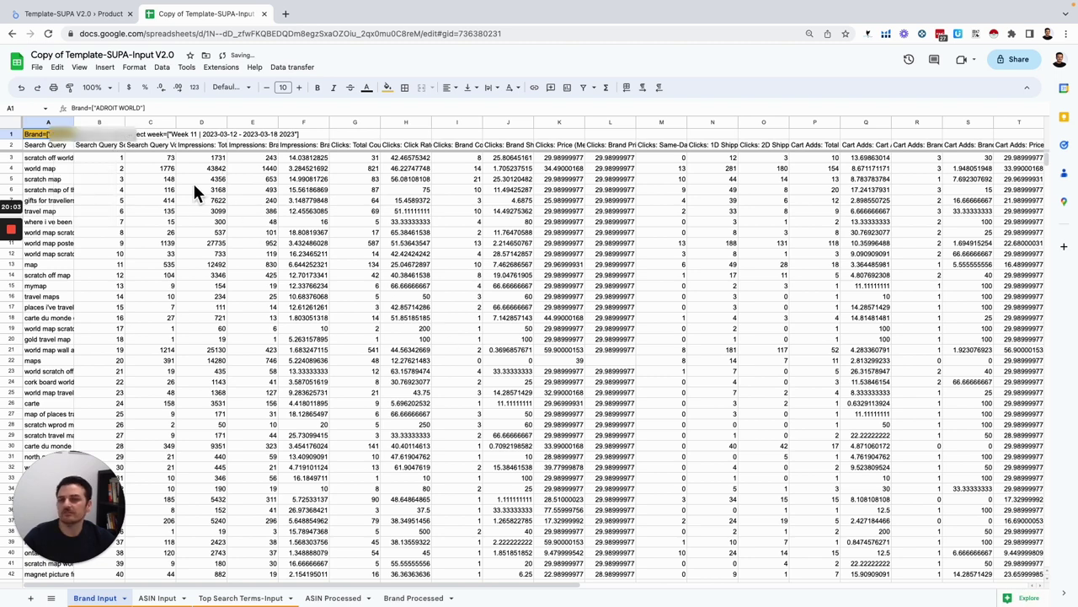
Authorize the attached transfer script with the Google account and run Process Brand on the imported data
left_click(291, 67)
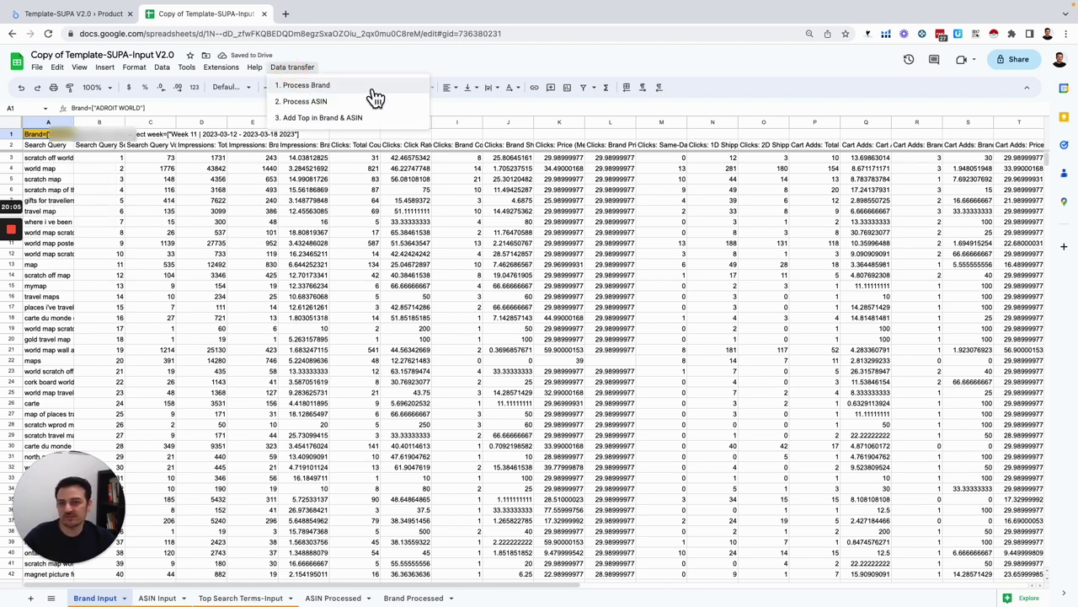
left_click(341, 88)
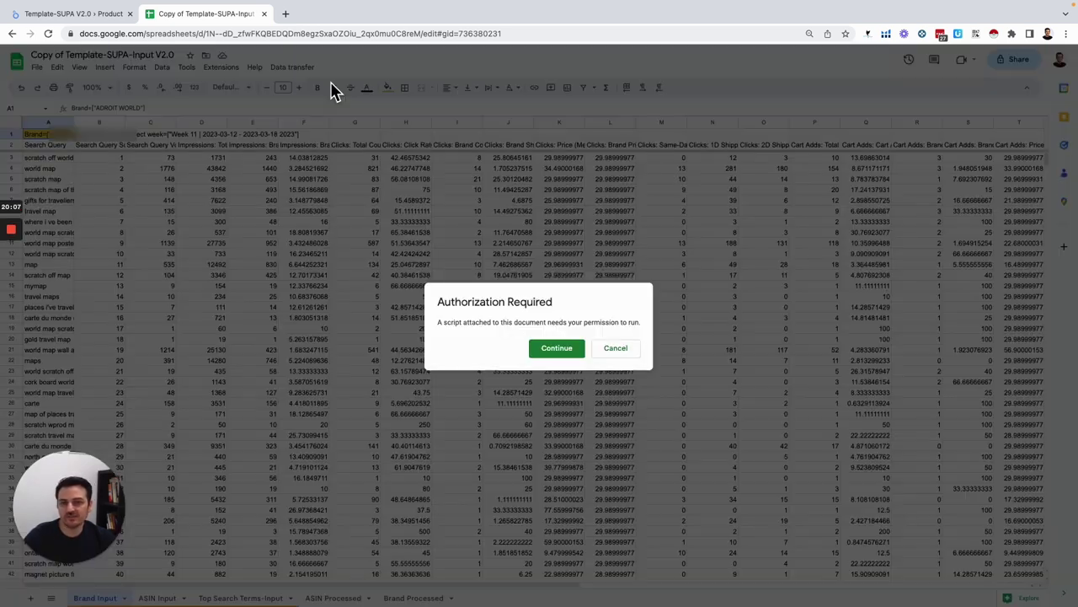
left_click(563, 349)
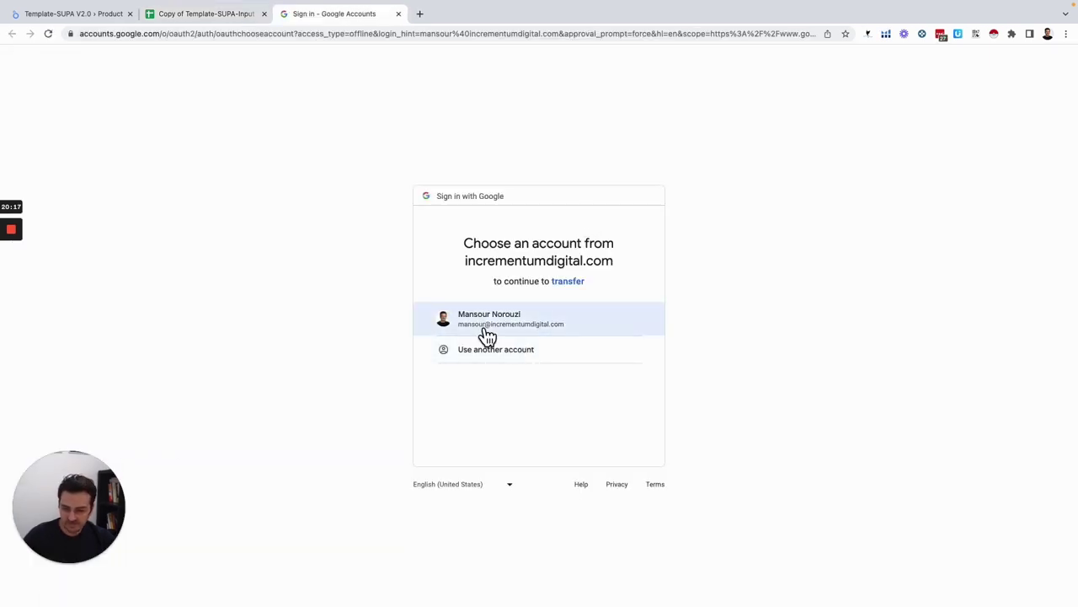
left_click(479, 324)
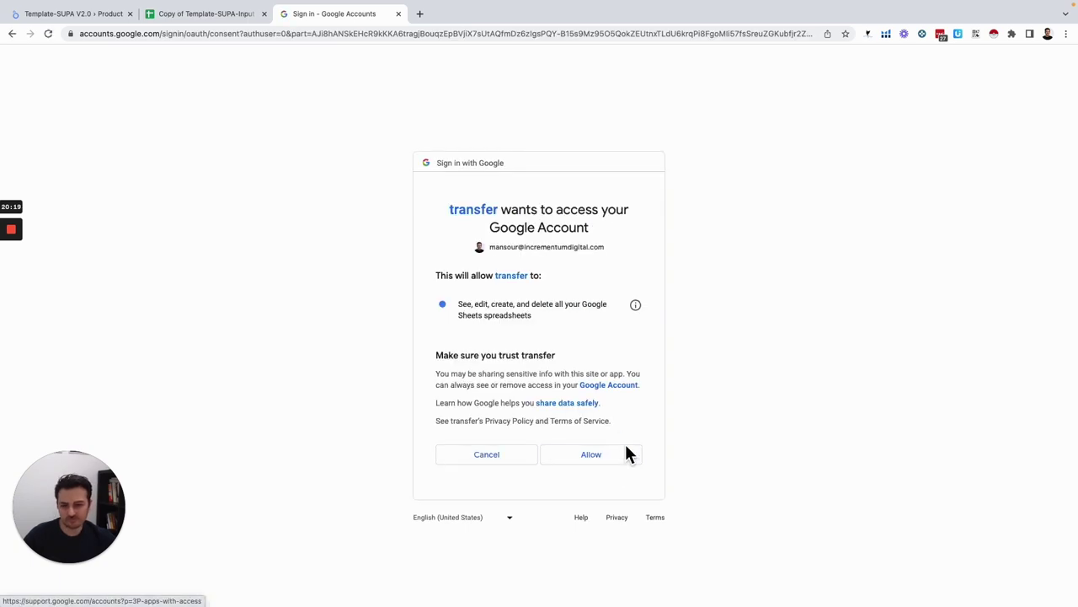
left_click(591, 456)
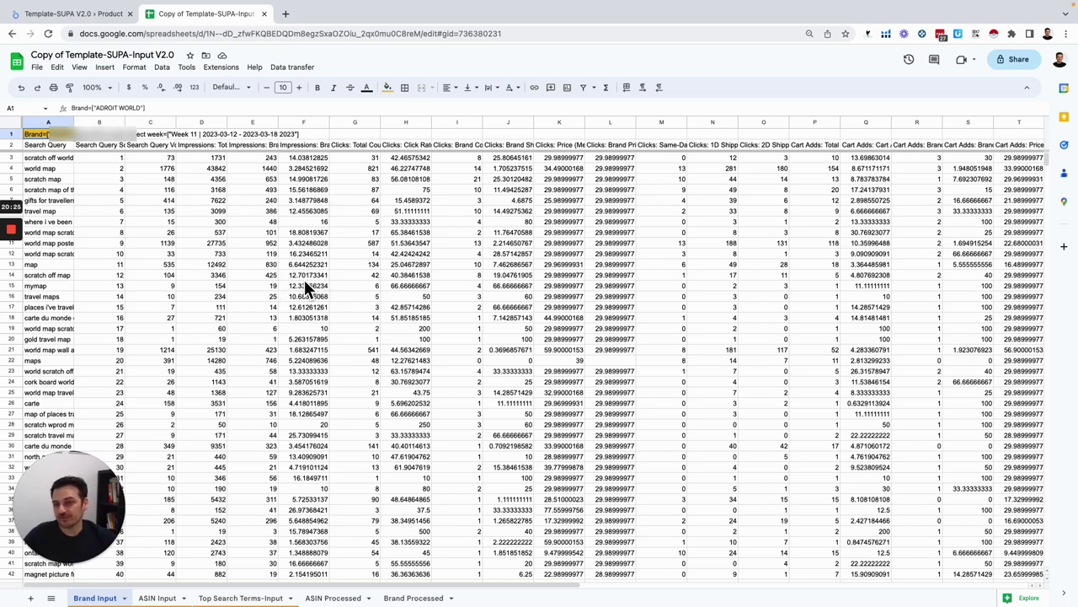
left_click(295, 68)
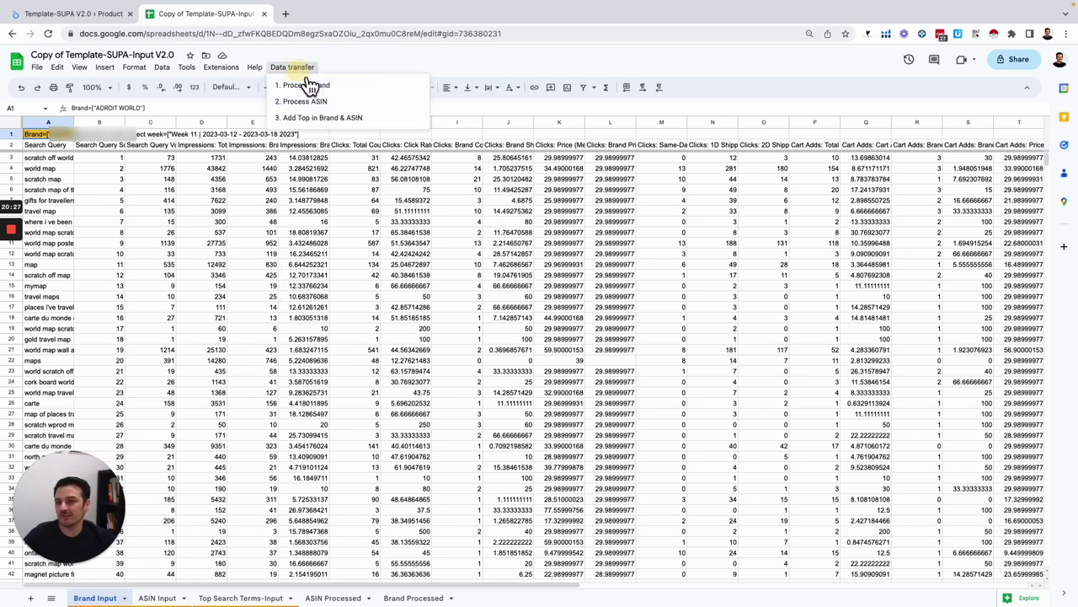
left_click(327, 88)
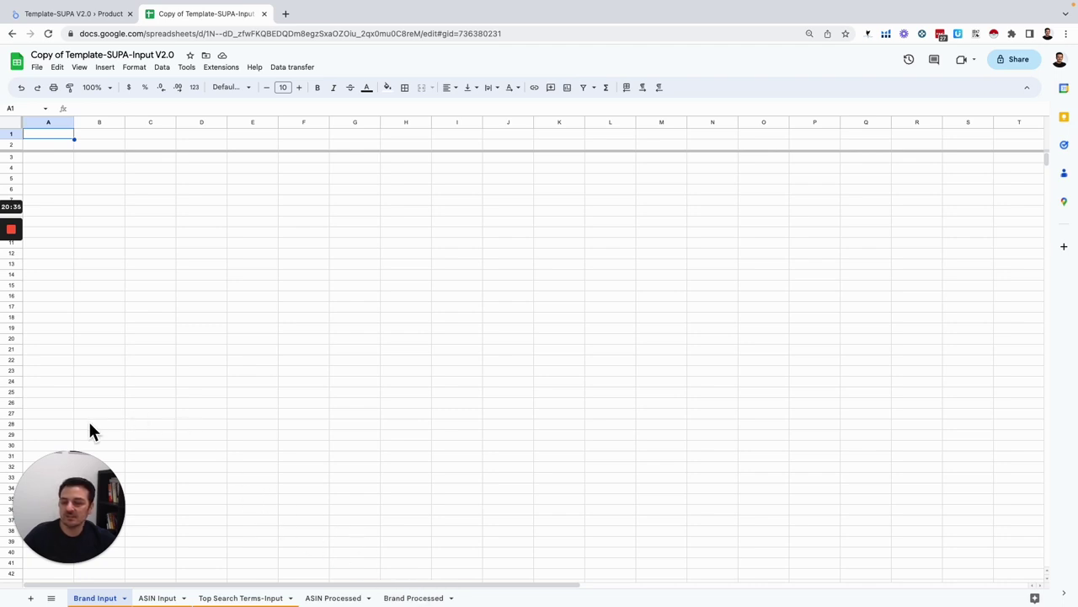
Upload CA_Search_Query_Performance_Brand_view_Comprehensive_Week_2023_03_25.csv from Downloads for import at cell A1 of the Brand Input sheet
left_click(37, 66)
left_click(48, 120)
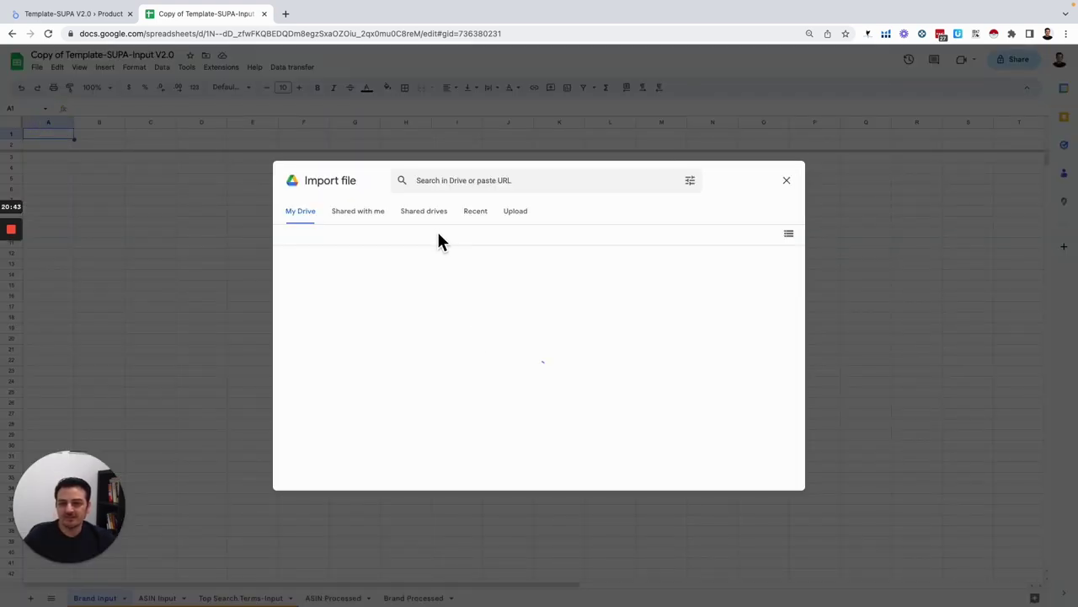
left_click(517, 212)
left_click(535, 391)
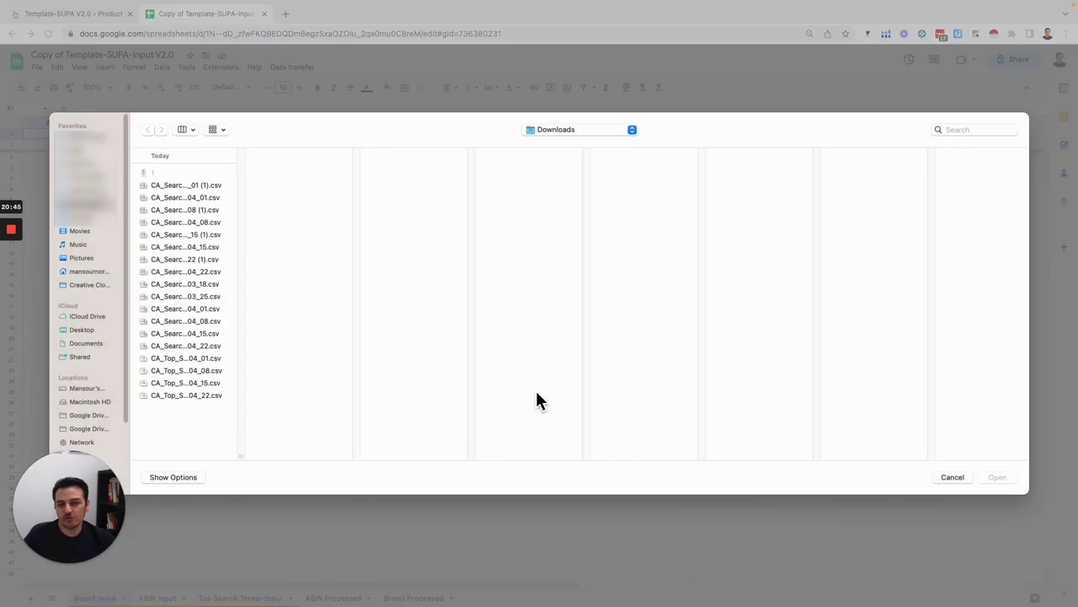
left_click_drag(241, 459, 762, 459)
left_click(409, 297)
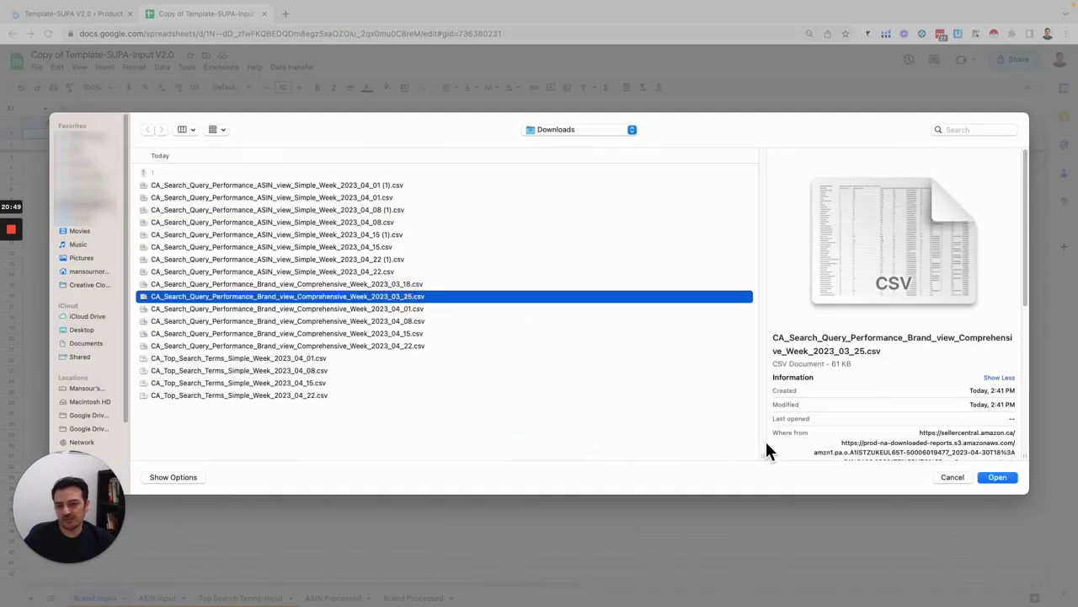
left_click(997, 476)
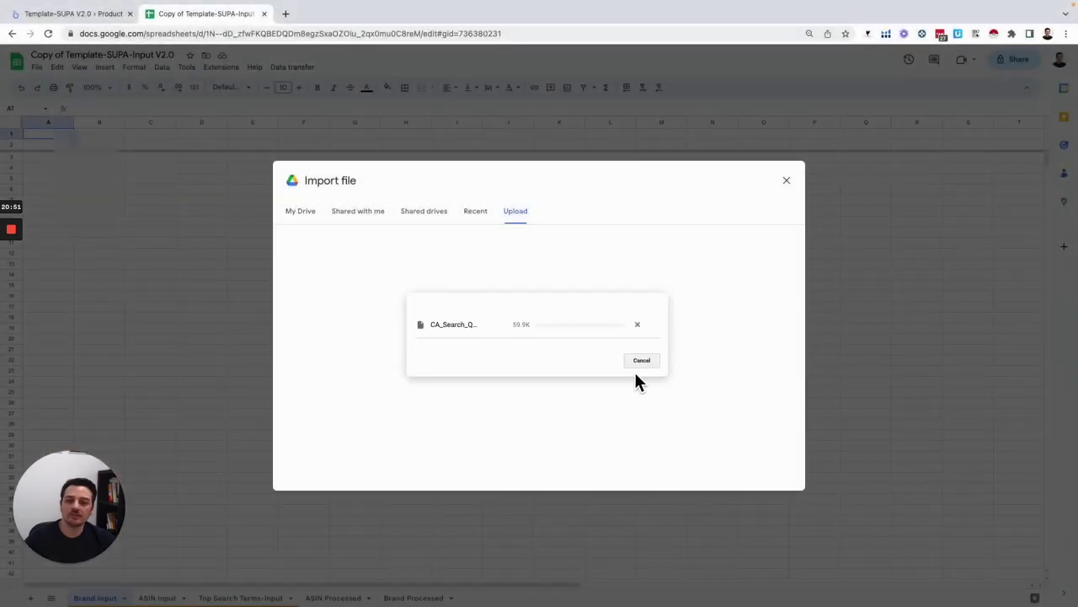
Import the Week_2023_03_25 CSV using Replace data at selected cell and run Process Brand on it
left_click(465, 338)
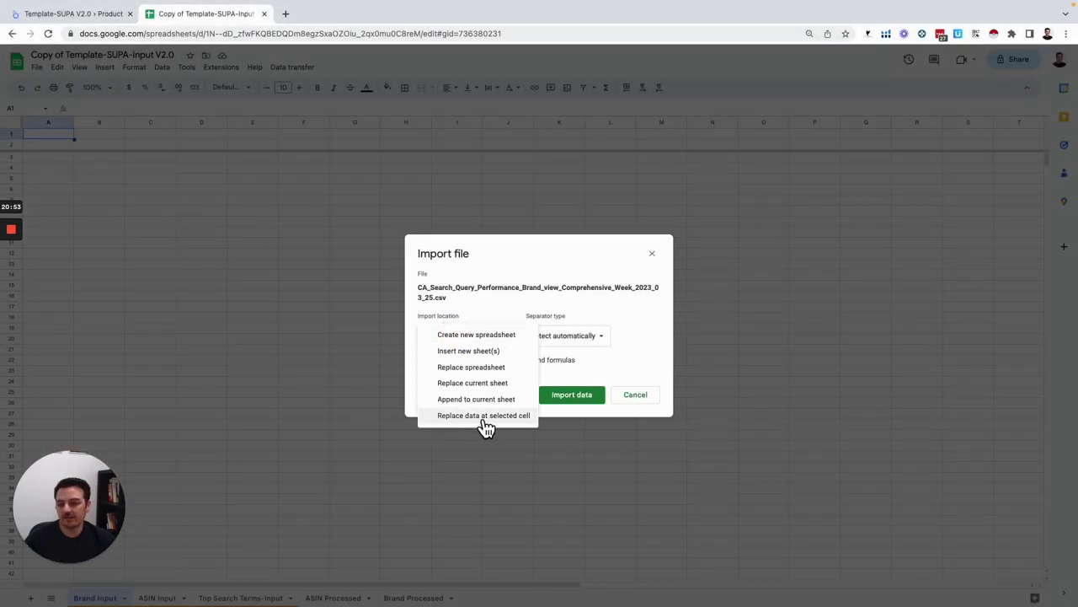
left_click(482, 415)
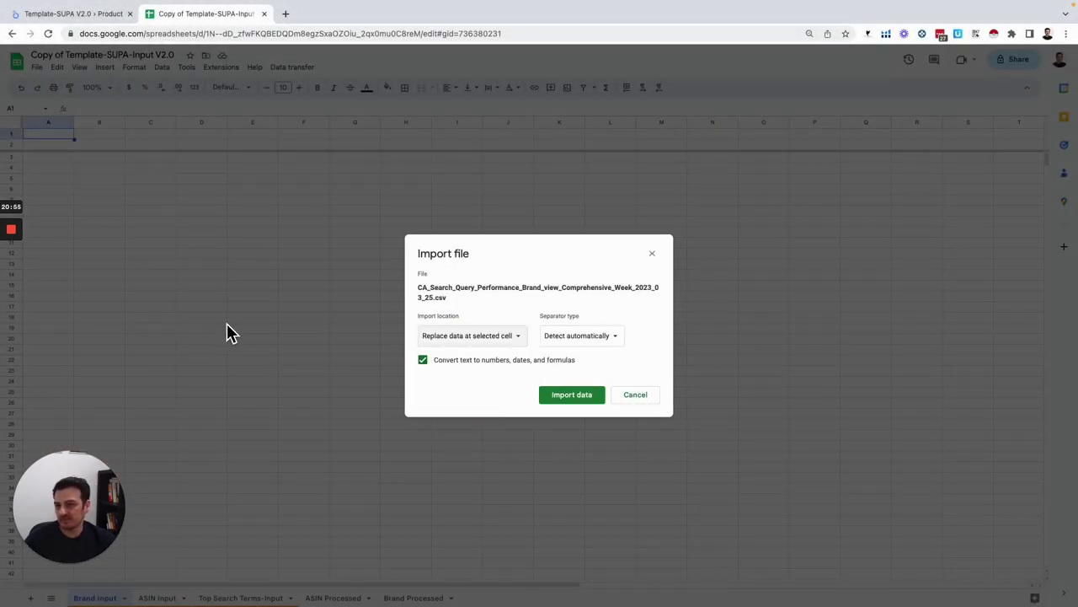
left_click(582, 405)
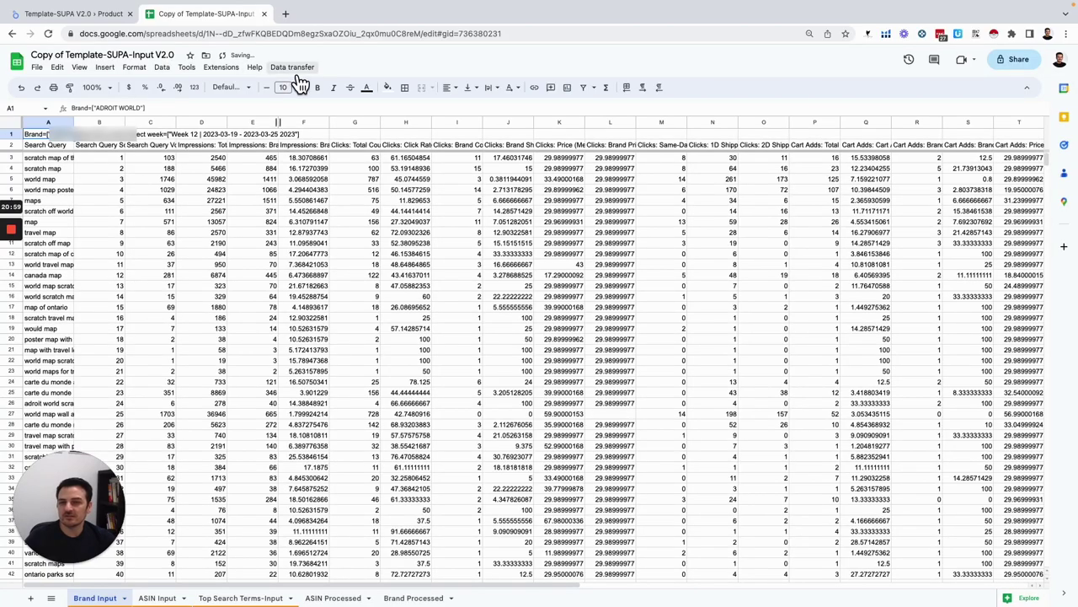
left_click(292, 66)
left_click(318, 86)
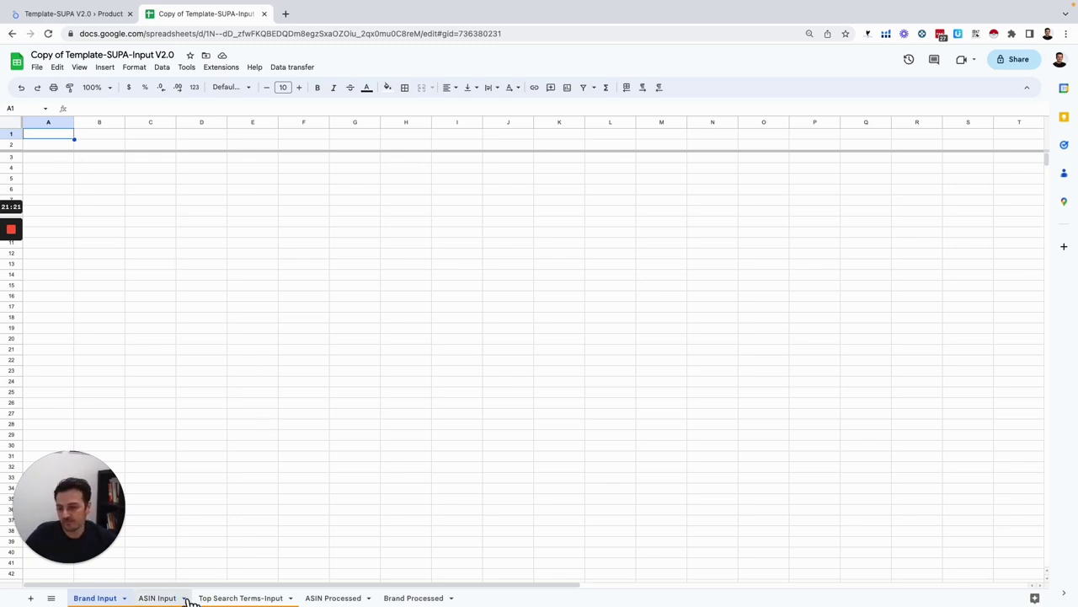
left_click(158, 600)
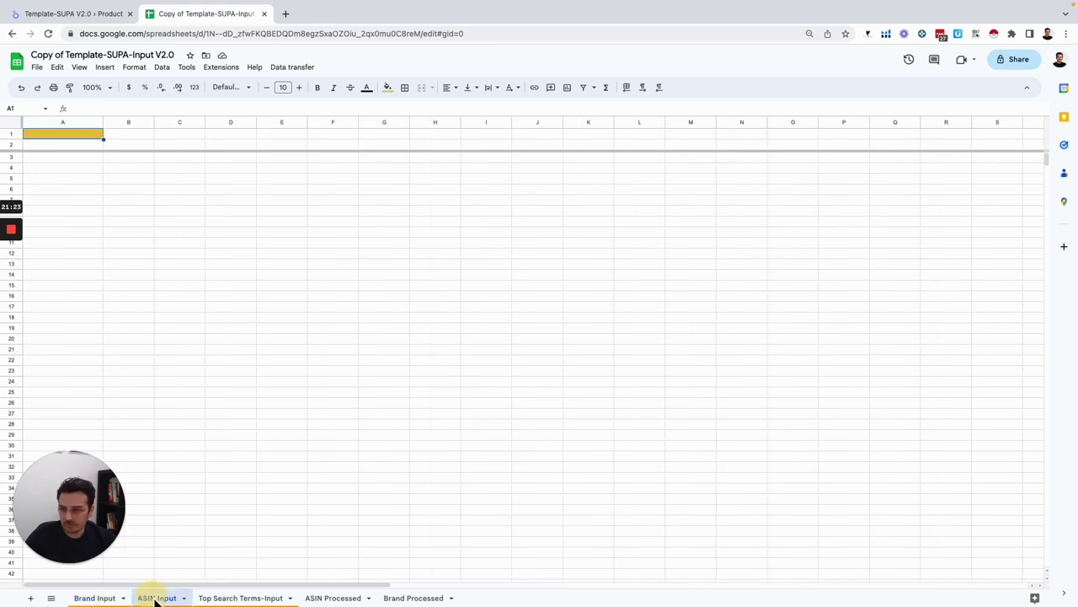
left_click(37, 67)
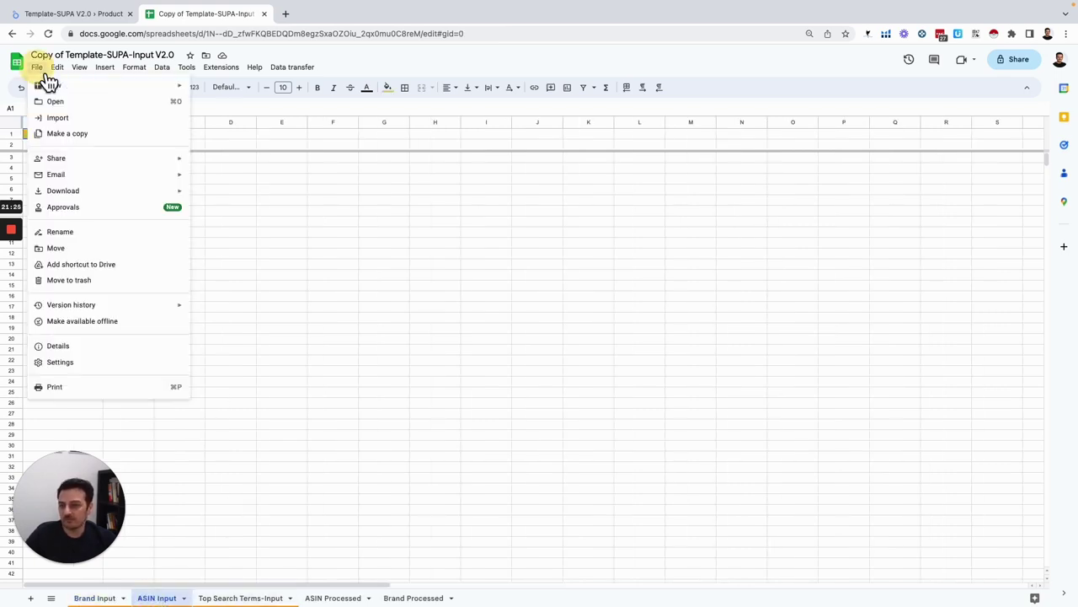
left_click(63, 118)
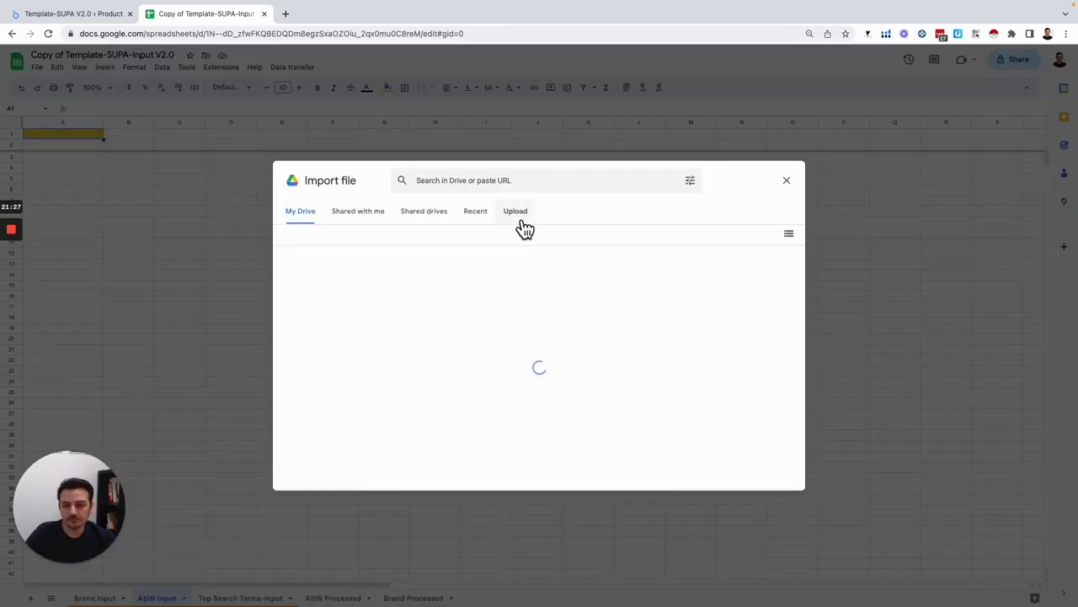
left_click(515, 212)
left_click(538, 398)
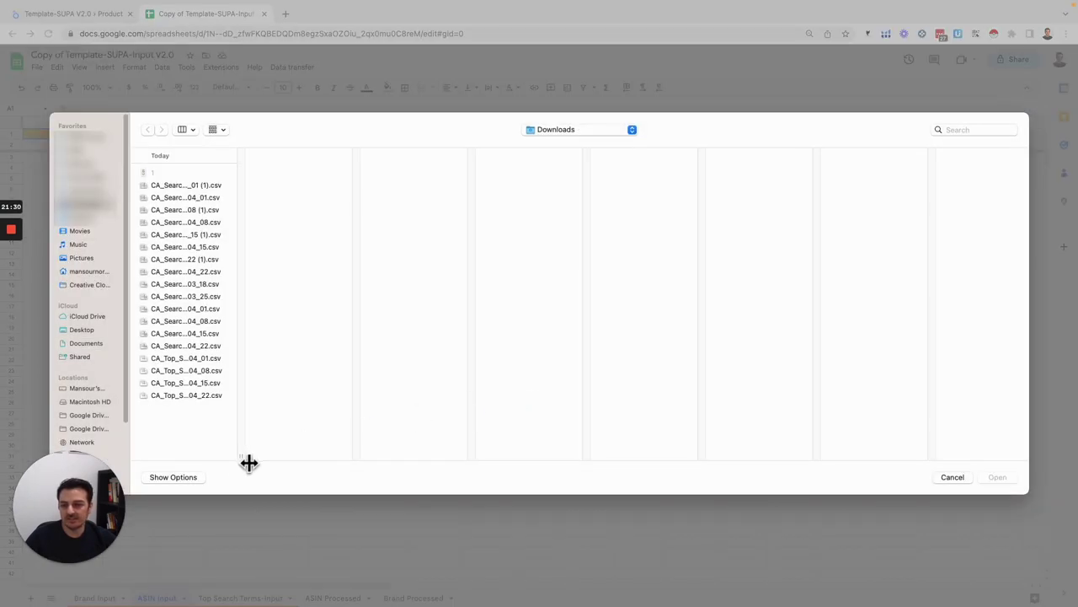
left_click_drag(248, 462, 621, 465)
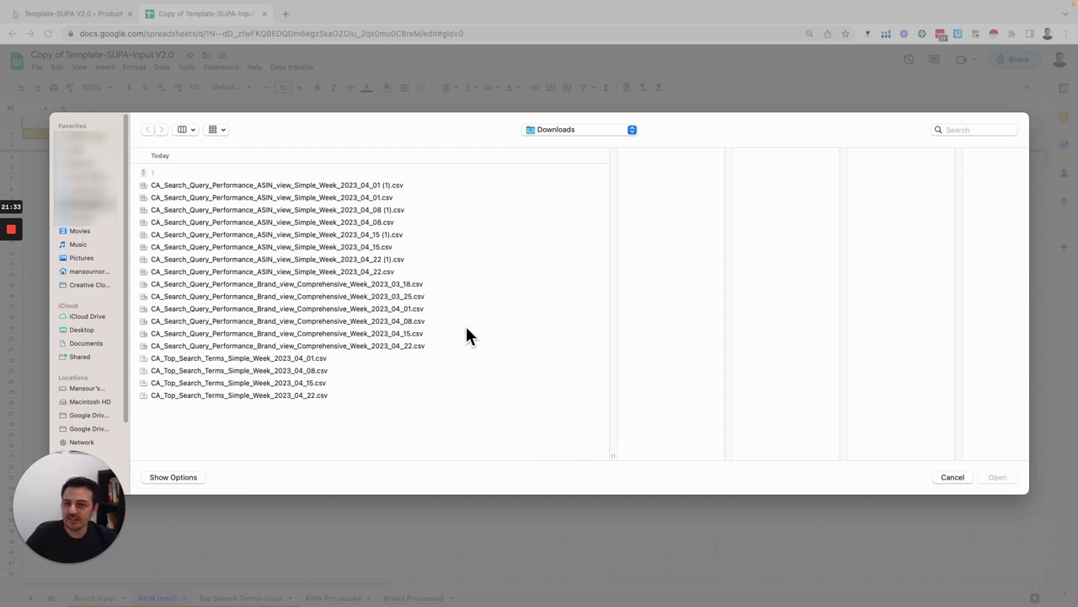
left_click(374, 186)
left_click(391, 197)
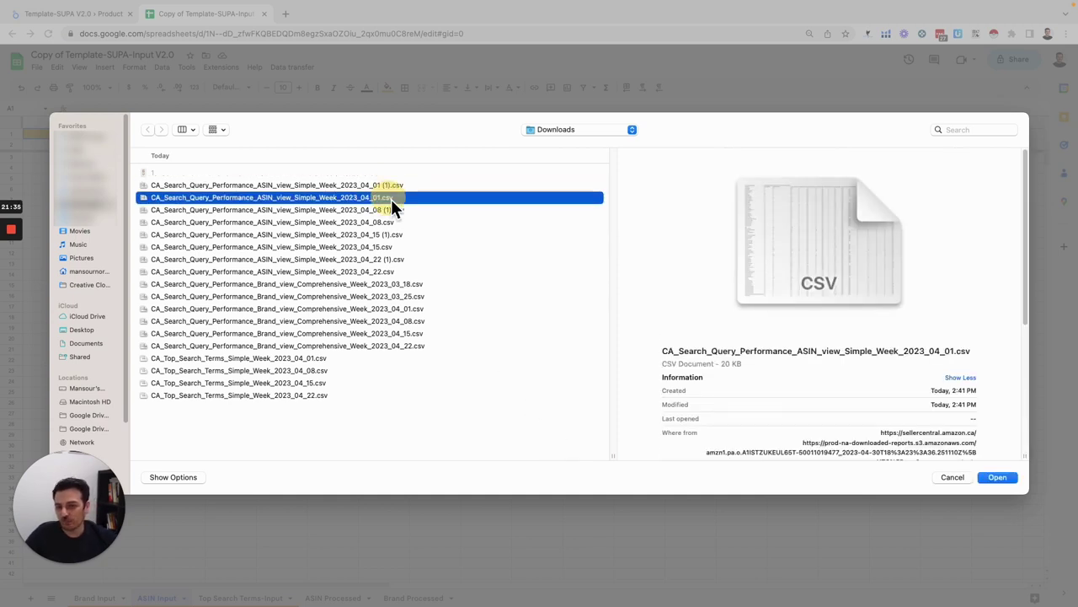
left_click(390, 186)
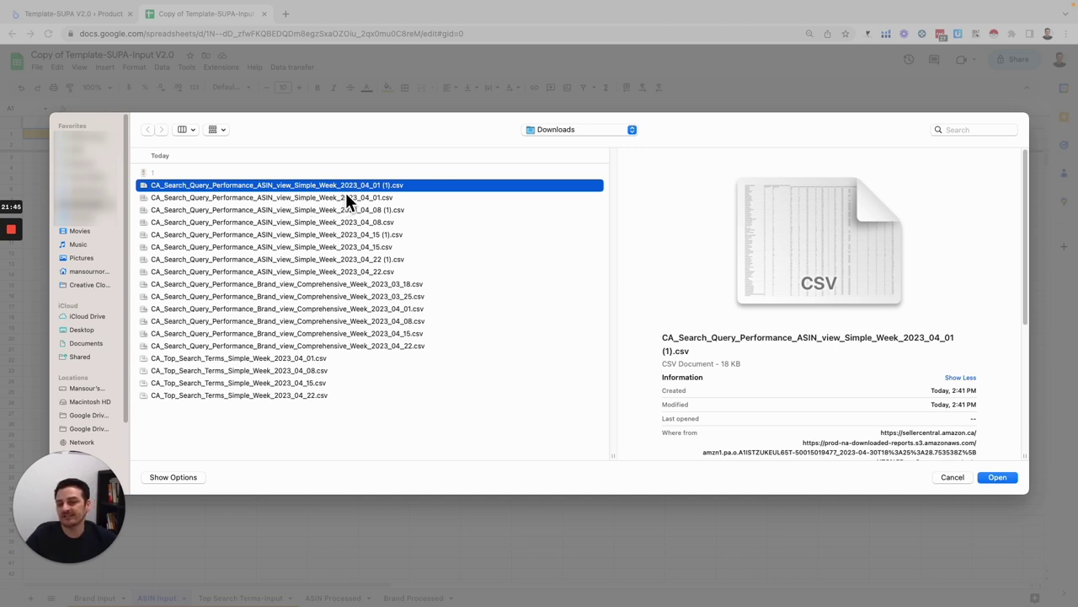
left_click(396, 199)
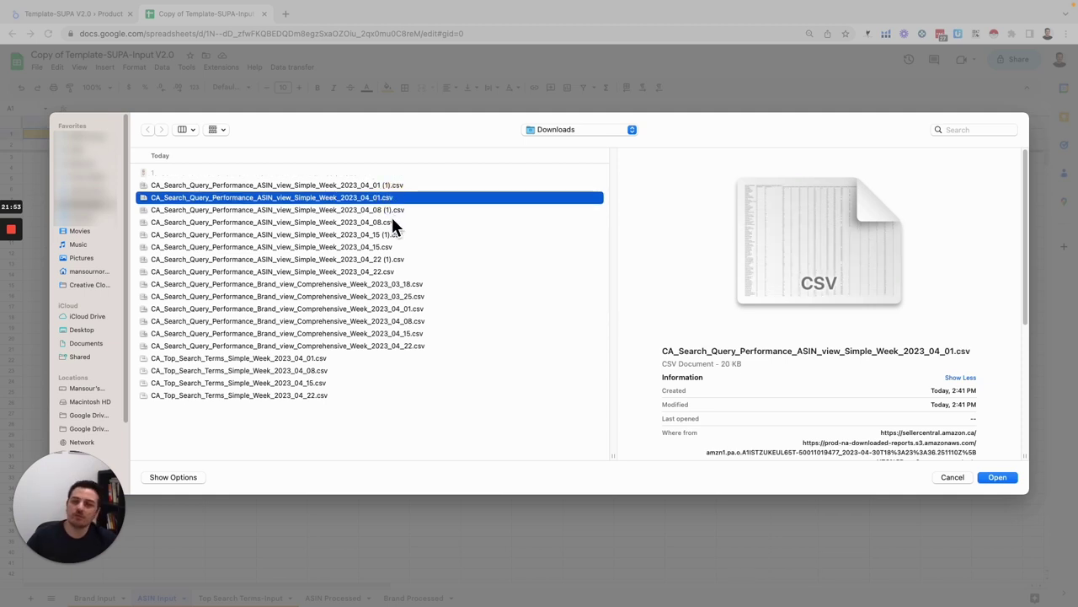
left_click(952, 477)
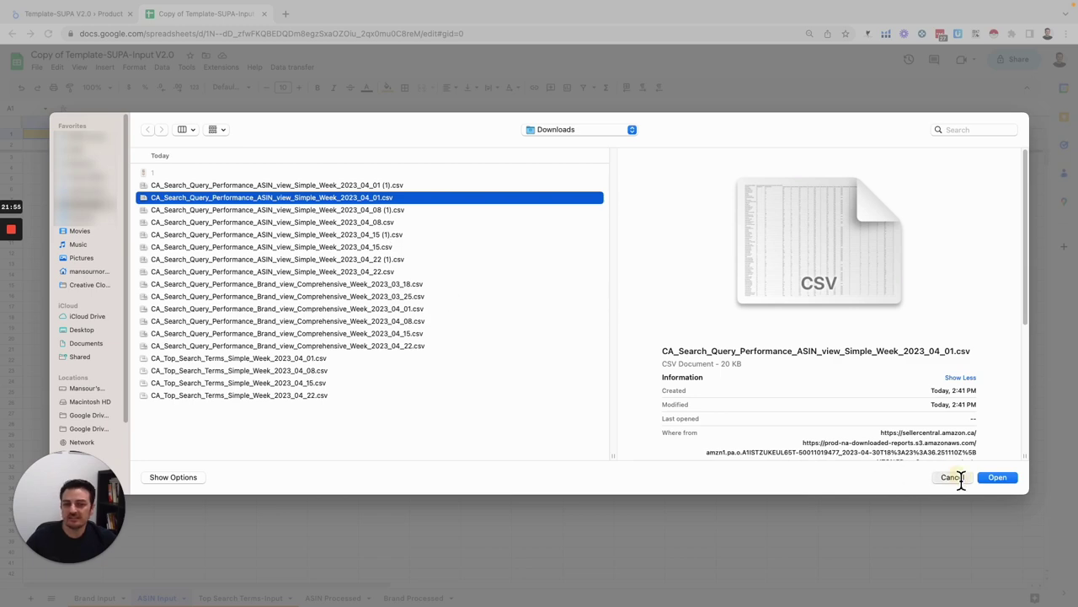
left_click(786, 180)
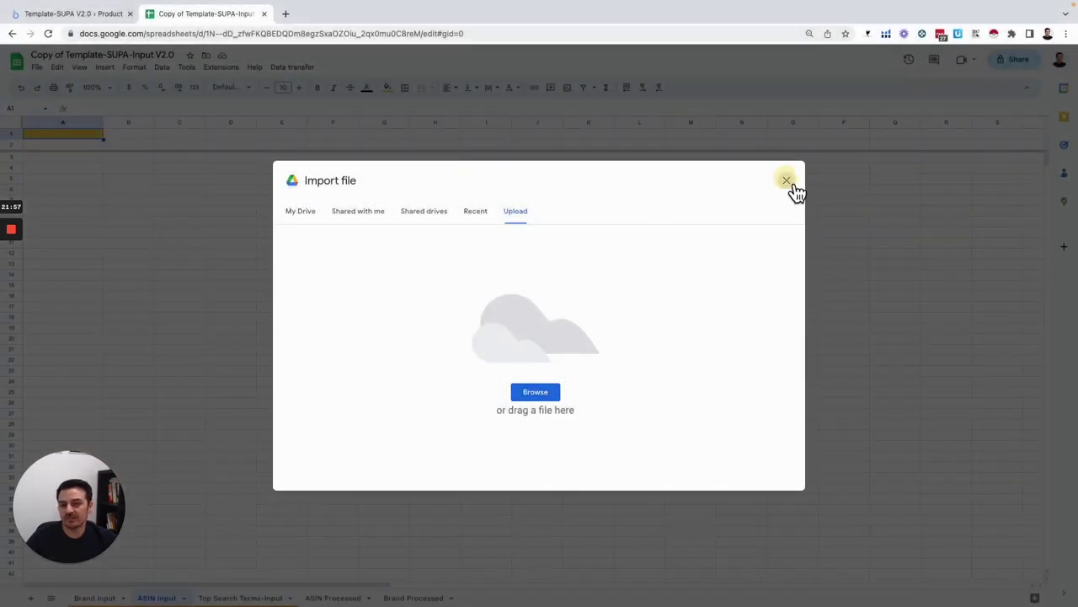
left_click(292, 67)
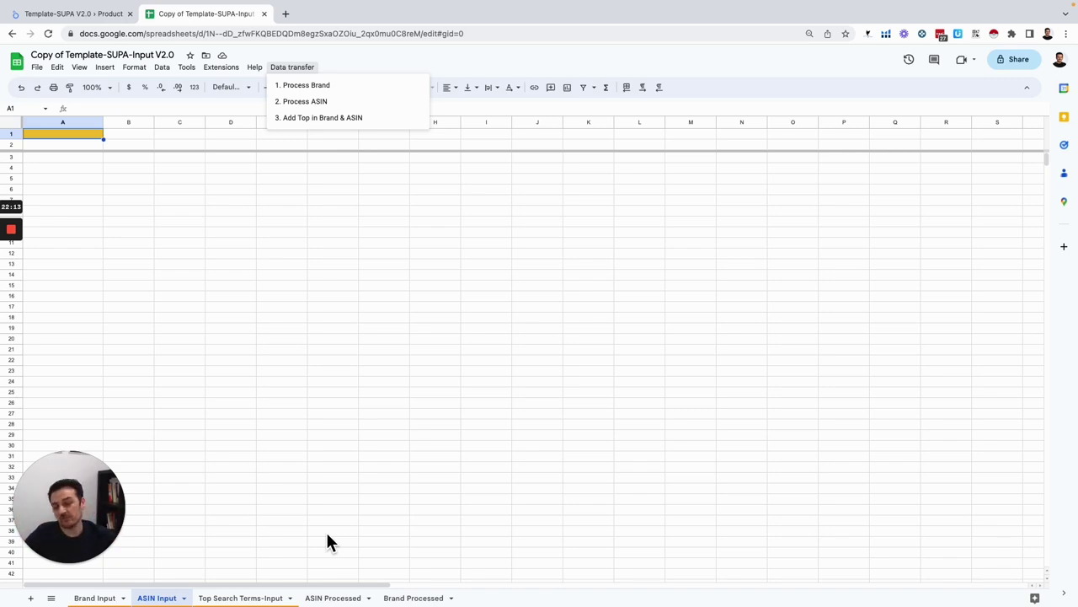
left_click(286, 510)
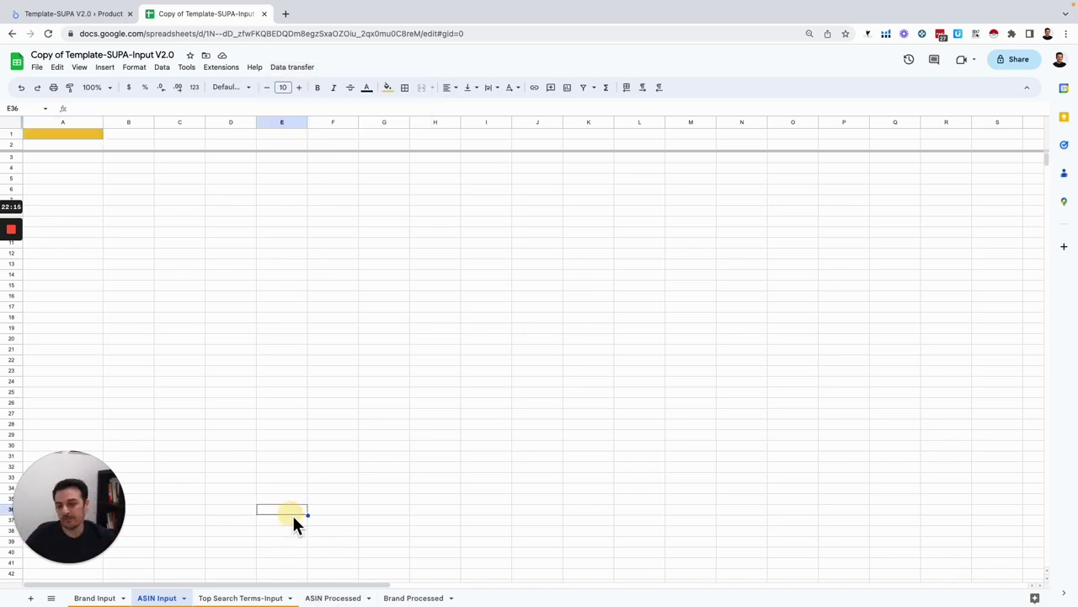
Open the Top Search Terms-Input sheet and bring up its file import, closing it without choosing a file
left_click(276, 598)
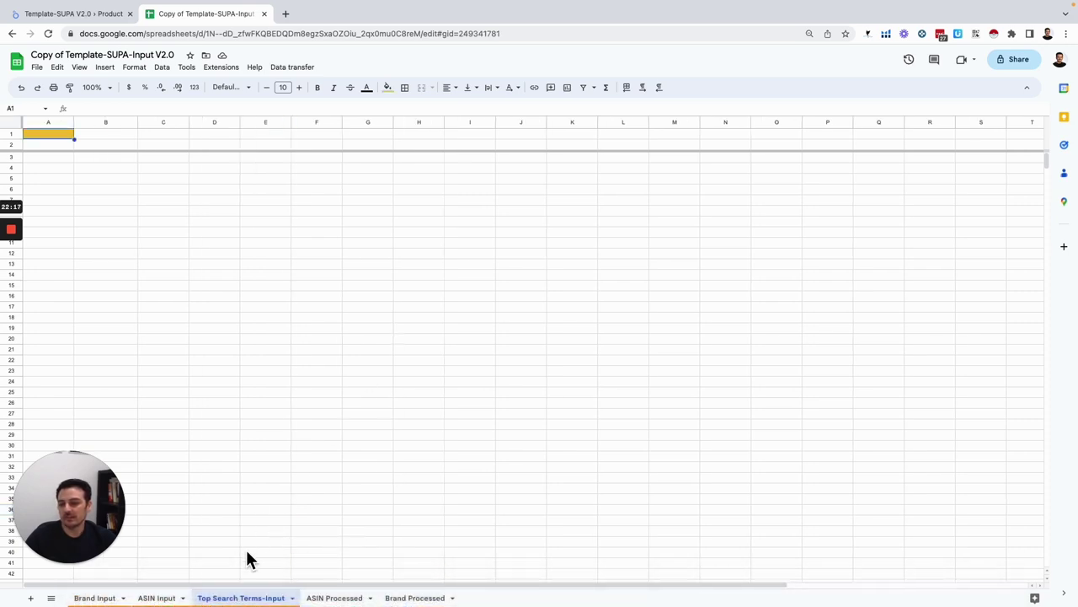
left_click(37, 68)
left_click(59, 118)
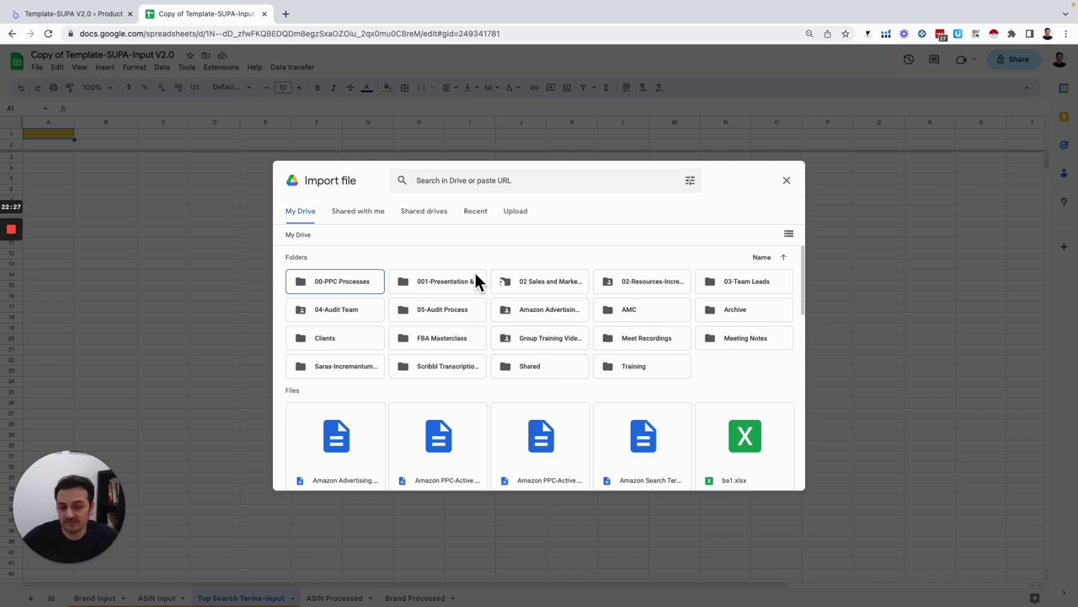
left_click(786, 180)
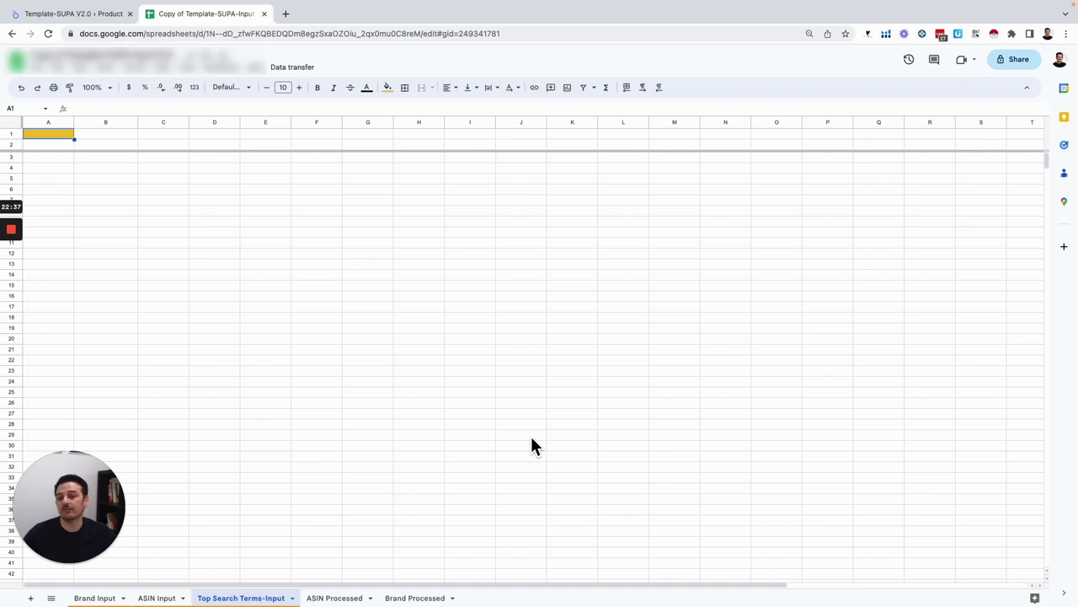
Switch to Seller Central and examine the Top Search Terms report's filters, including Top Clicked Products, and its download type options
key("ctrl+Left")
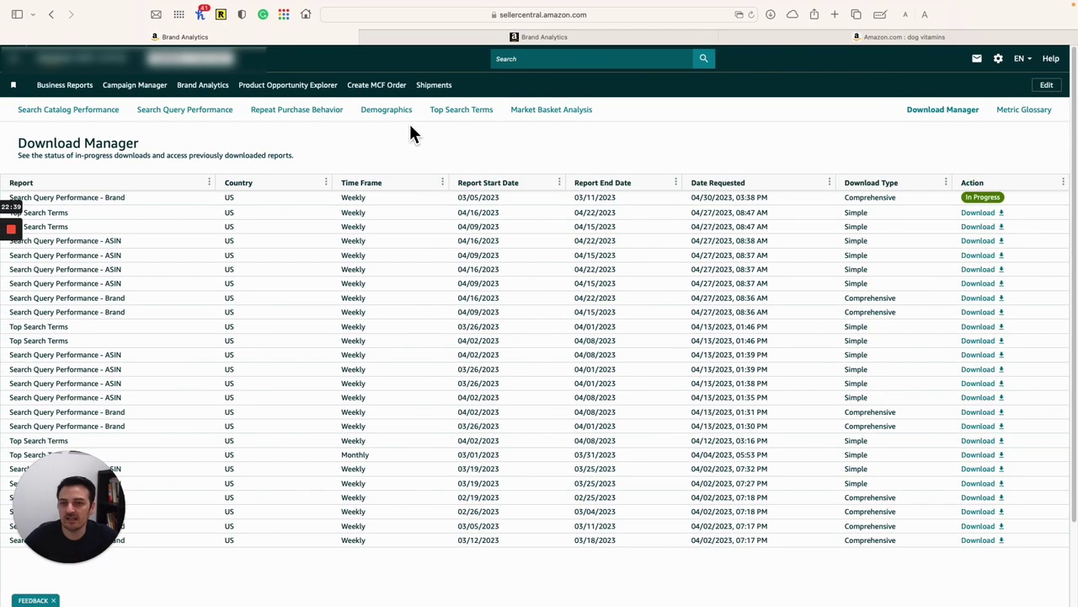
left_click(463, 112)
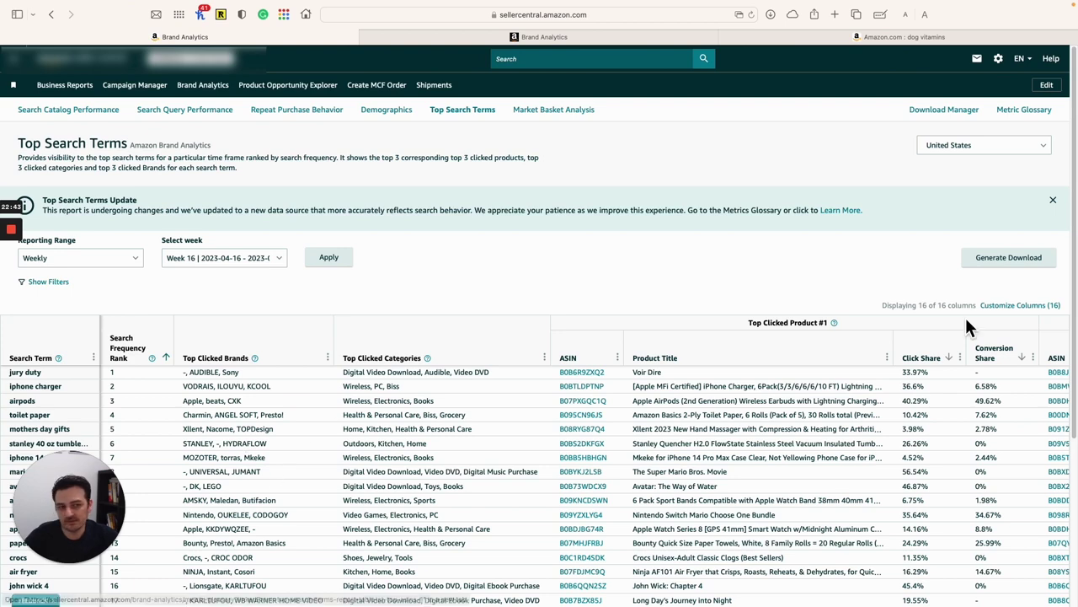
left_click(67, 283)
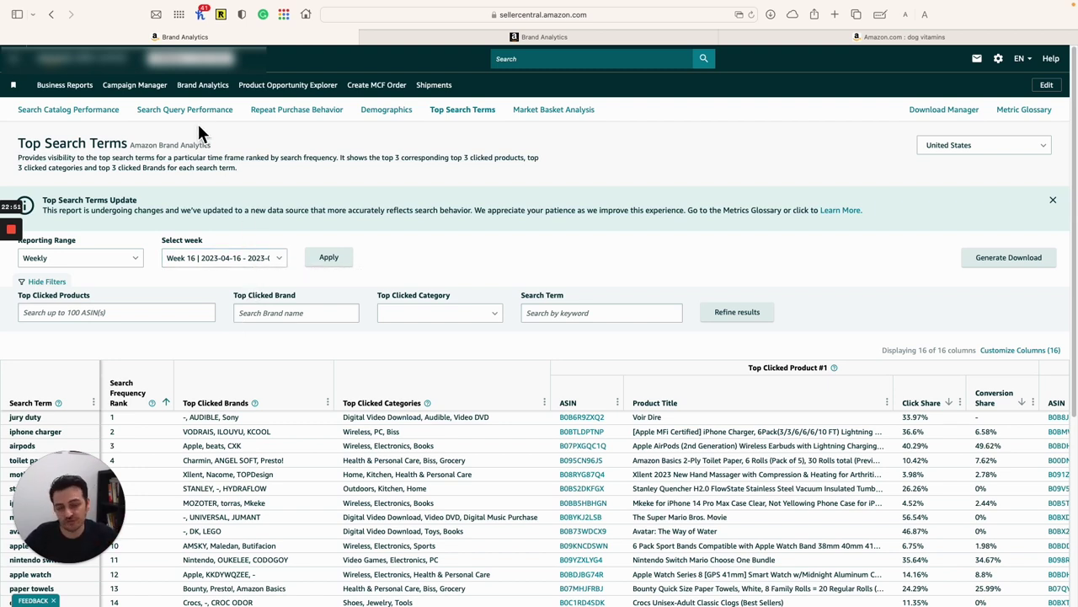
left_click(112, 318)
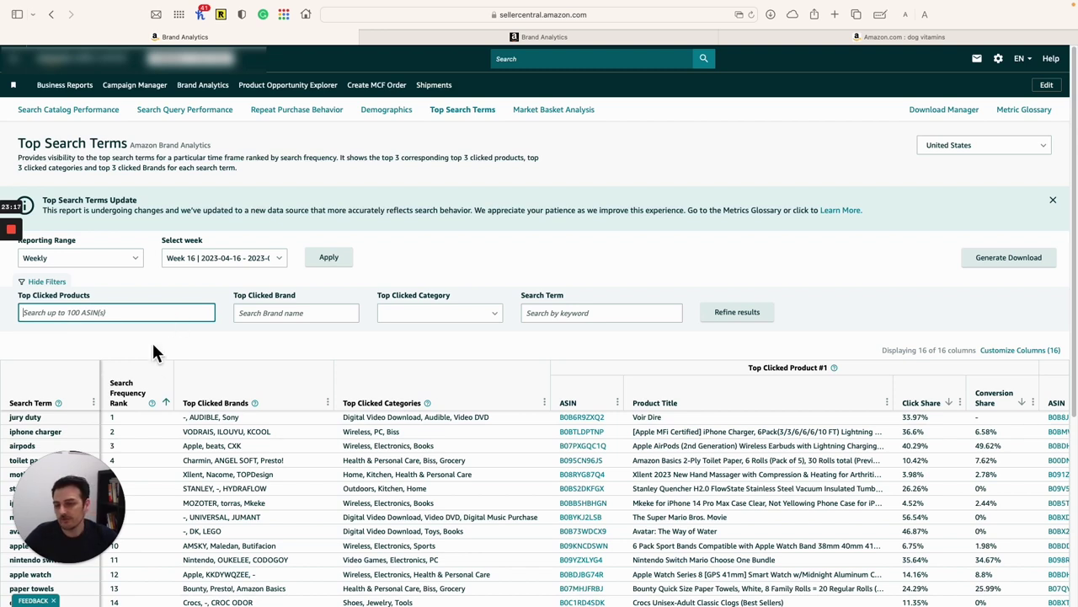
left_click(1024, 260)
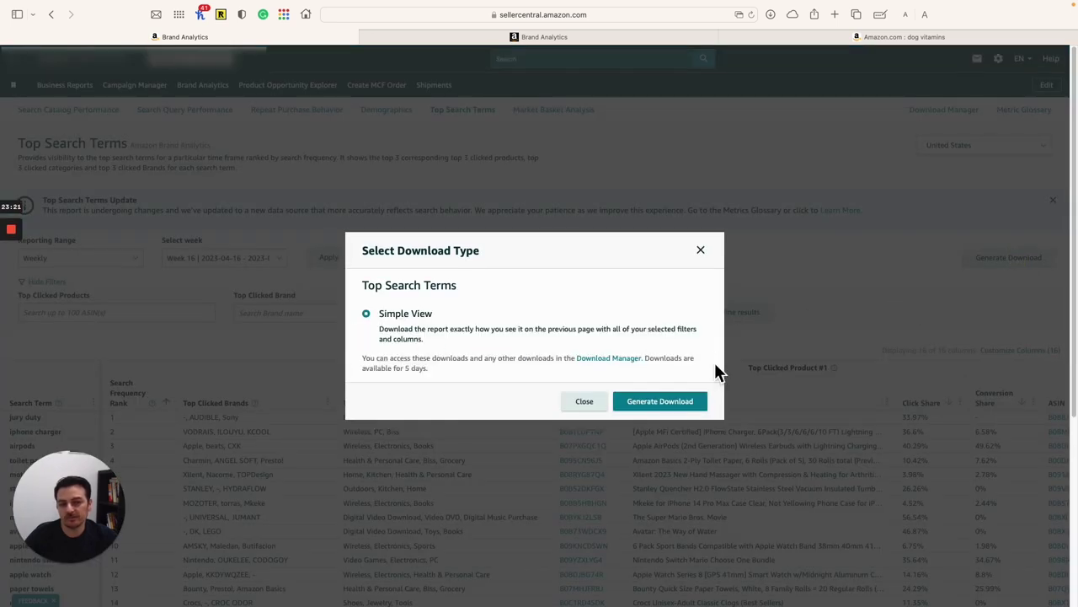
left_click(701, 251)
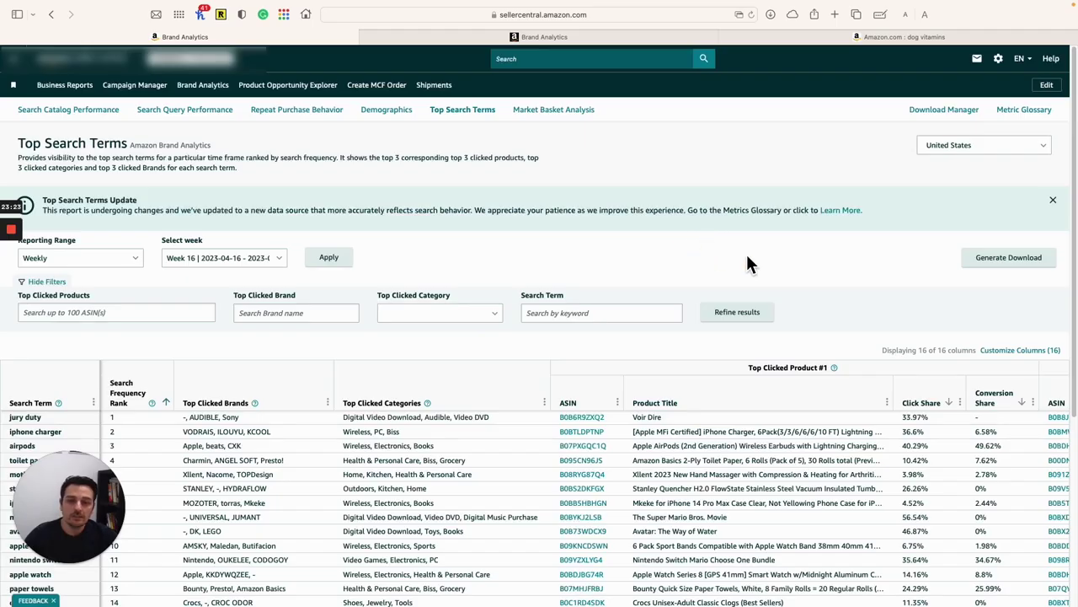
Switch back to Google Sheets and upload CA_Top_Search_Terms_Simple_Week_2023_04_01.csv from Downloads for import into the Top Search Terms-Input sheet
key("super+Tab")
left_click(37, 66)
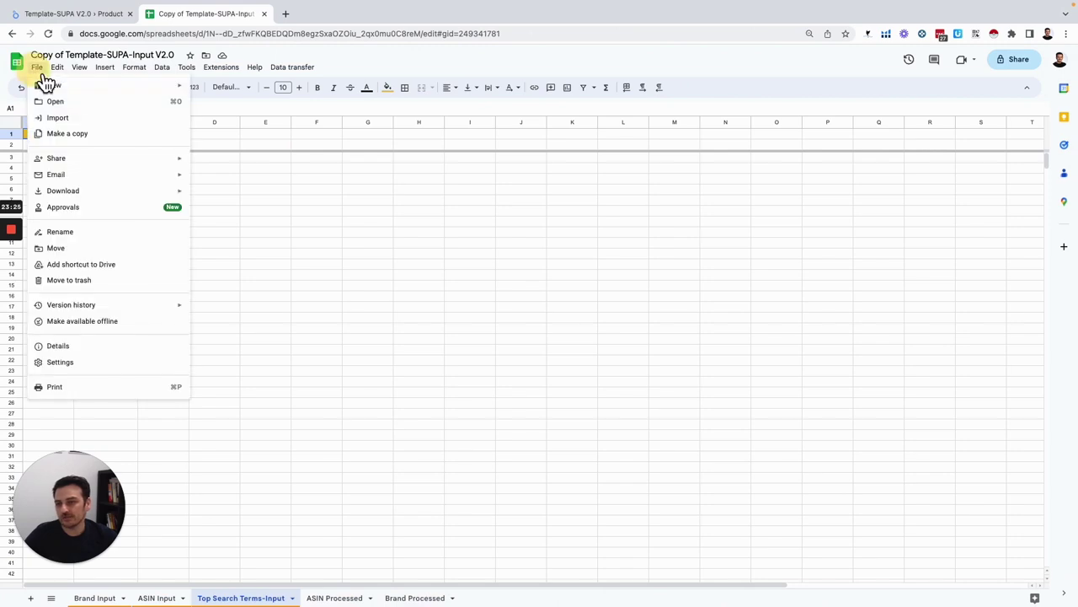
left_click(59, 118)
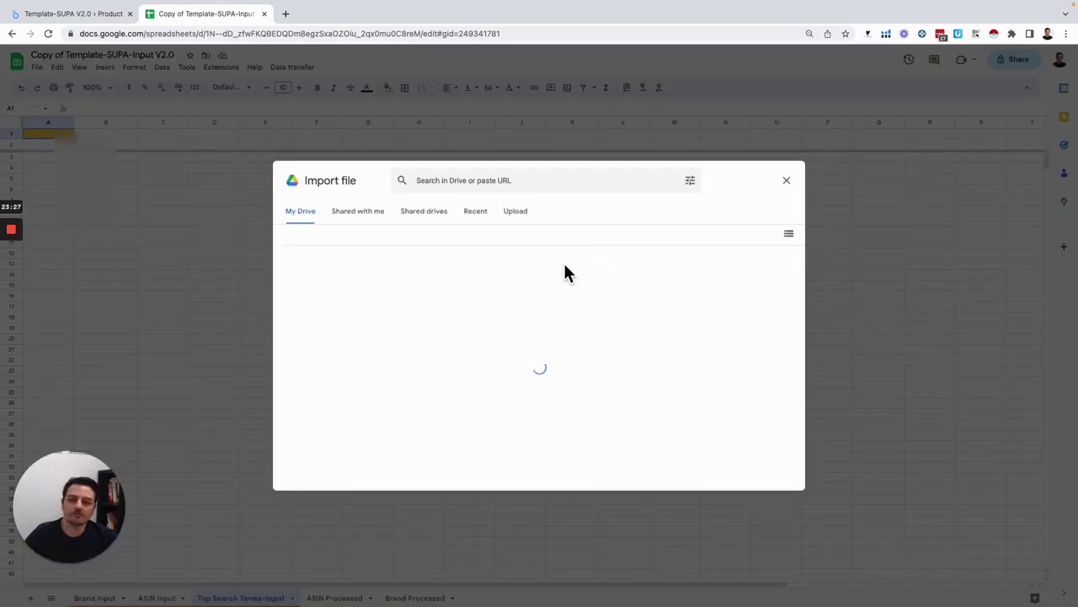
left_click(518, 212)
left_click(546, 394)
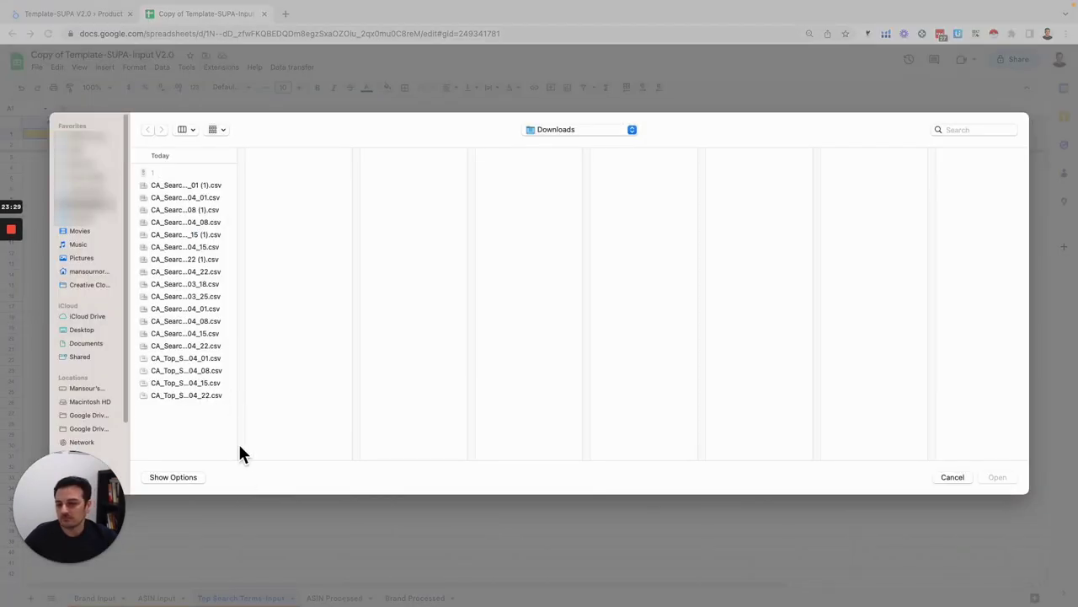
left_click_drag(249, 464, 707, 471)
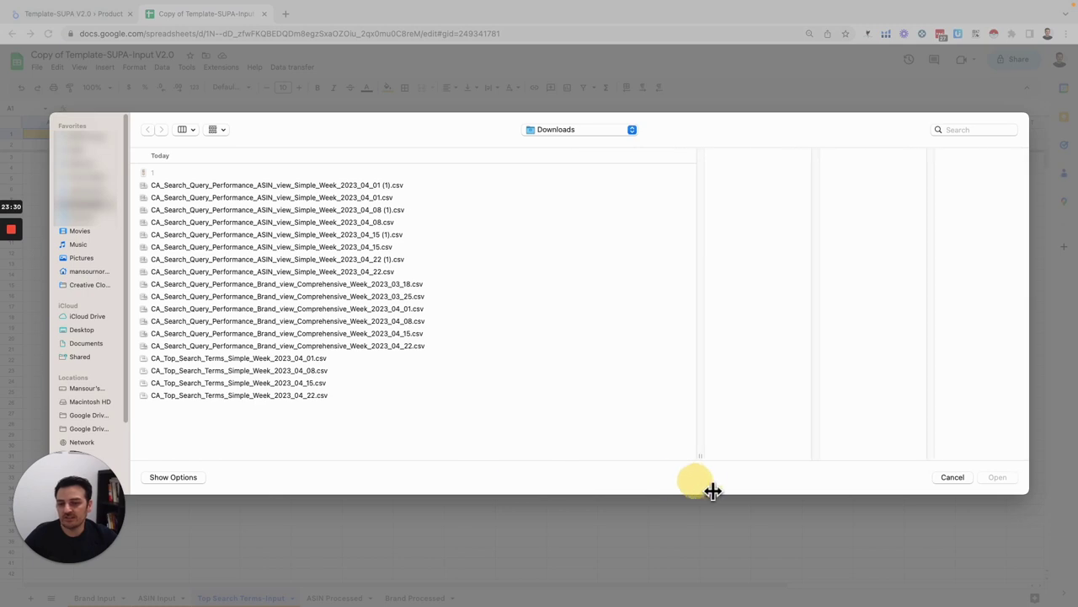
left_click(276, 360)
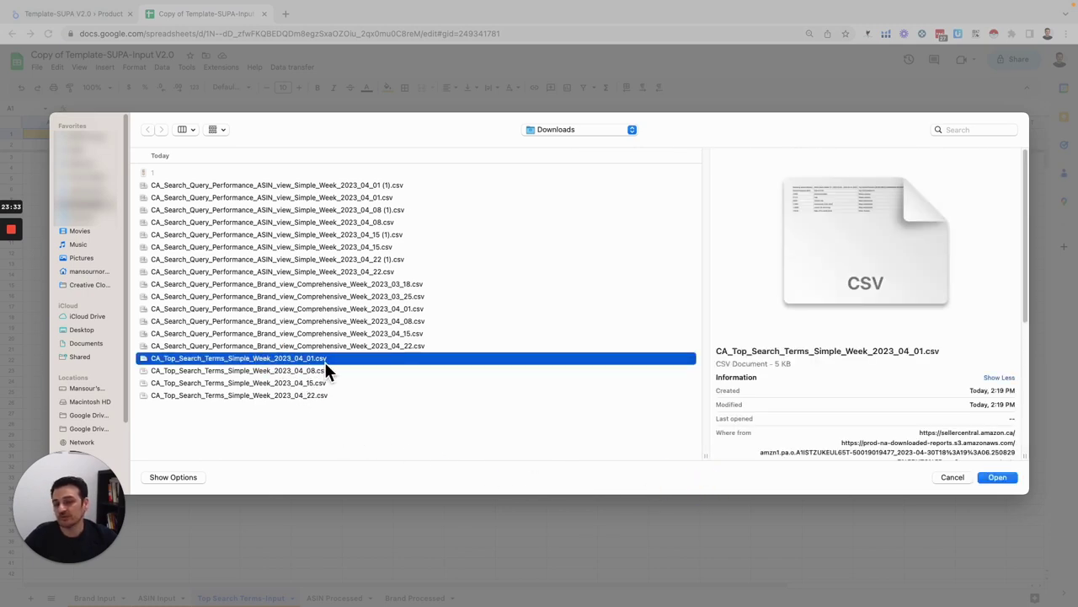
left_click(997, 477)
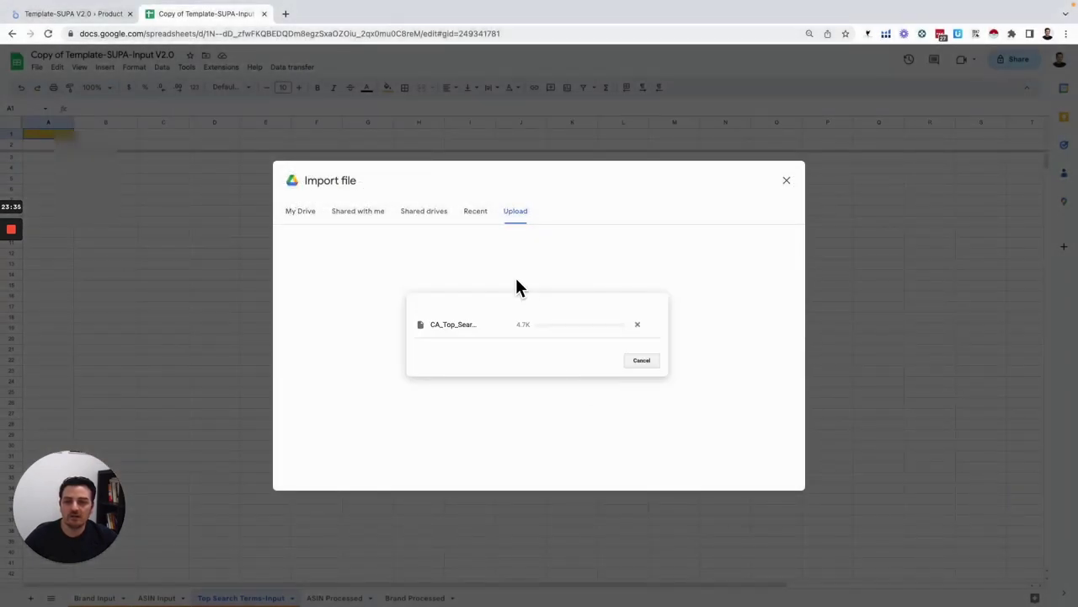
Import the uploaded Top Search Terms CSV using Replace data at selected cell and check the Data transfer options
left_click(469, 330)
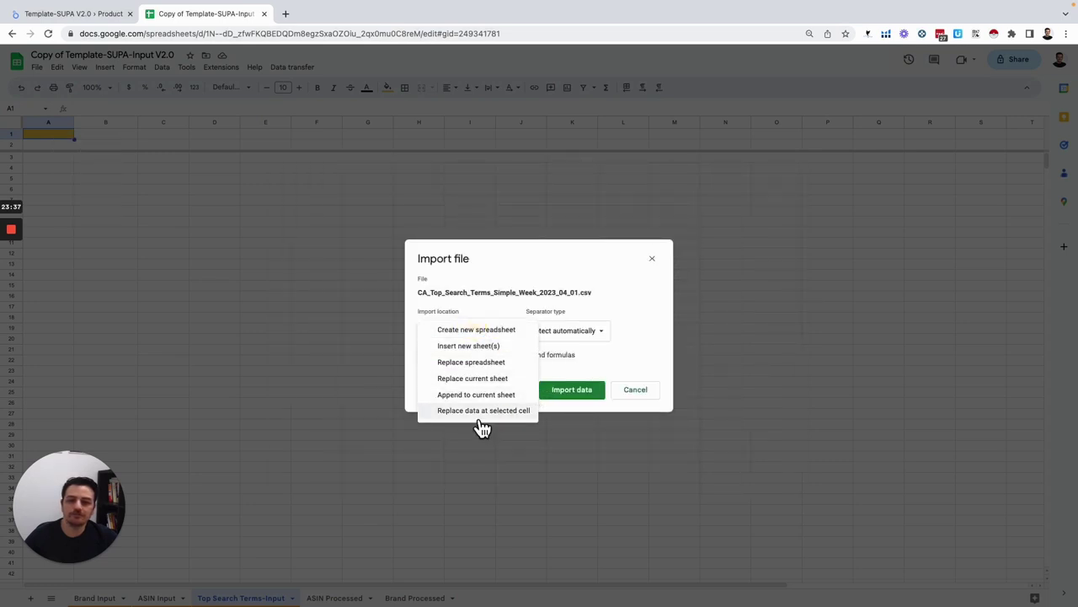
left_click(478, 410)
left_click(572, 389)
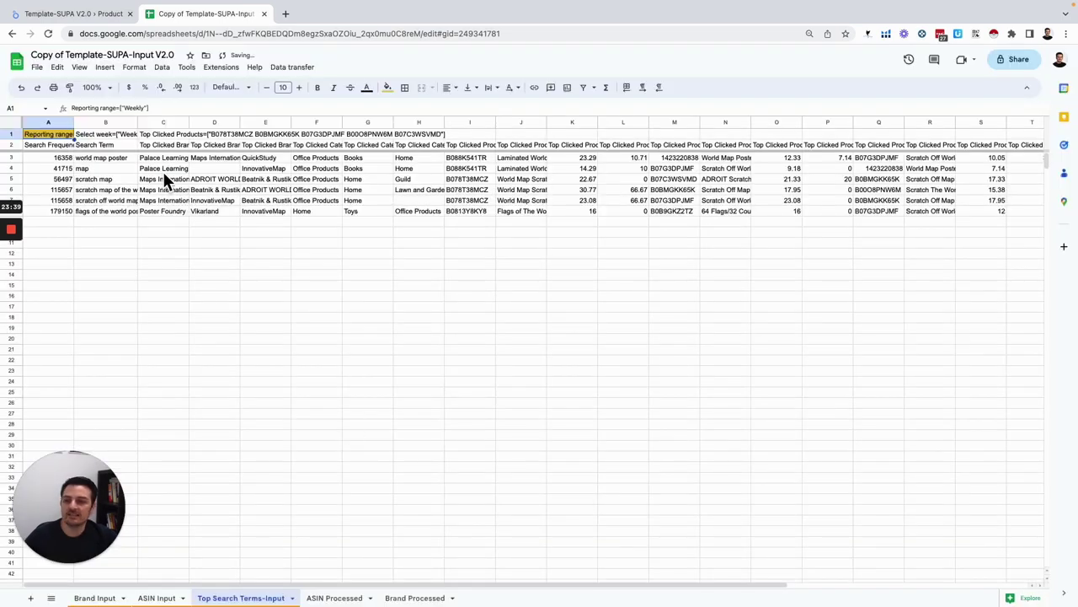
left_click(293, 68)
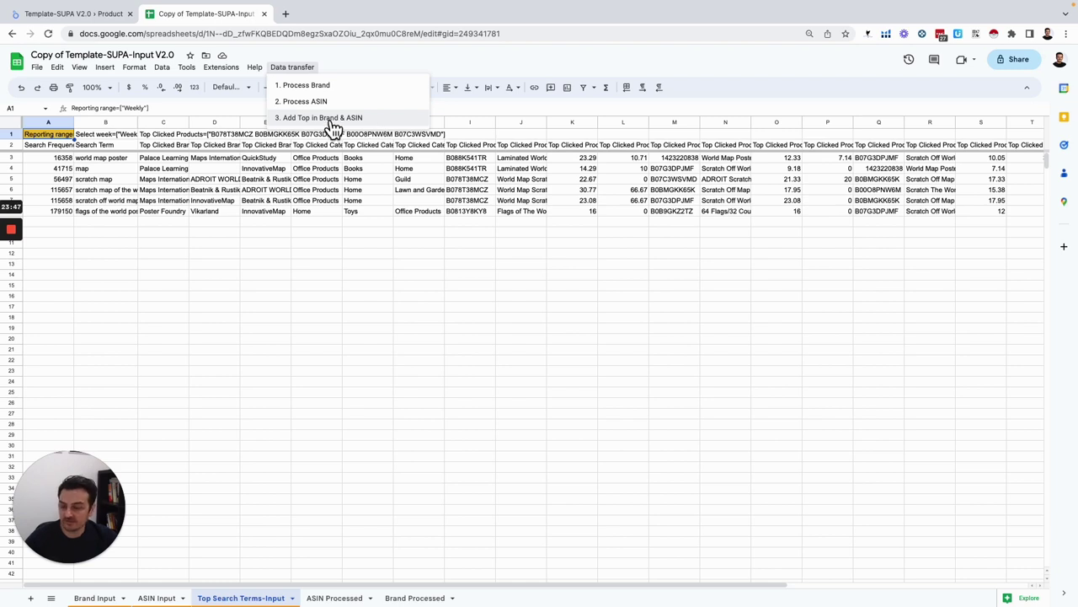
left_click(106, 203)
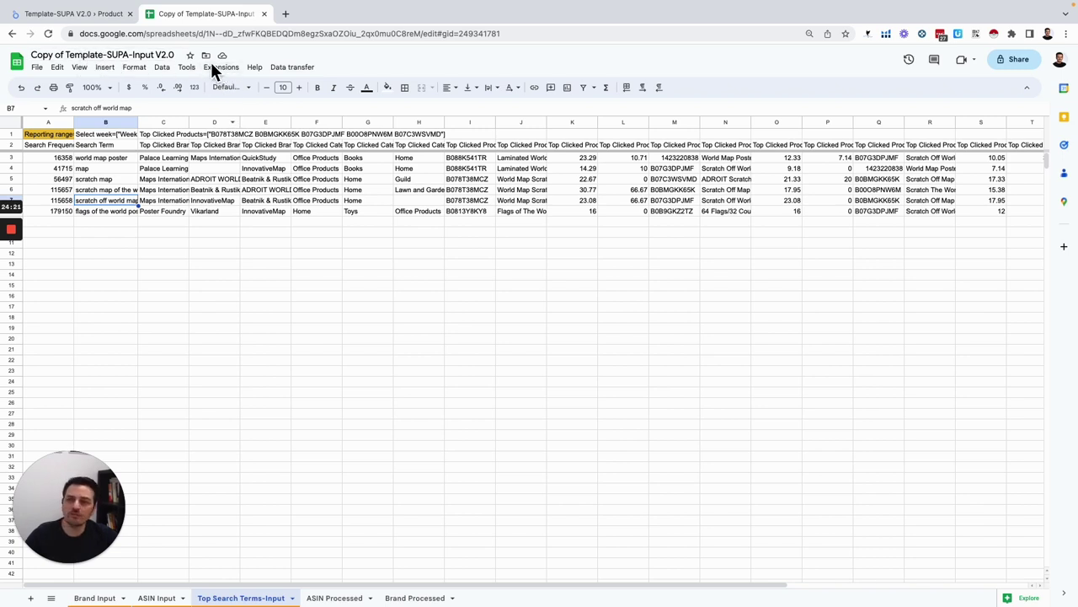
Switch to Looker Studio and copy the Template-SUPA V2.0 report, keeping the default data source selections
left_click(78, 15)
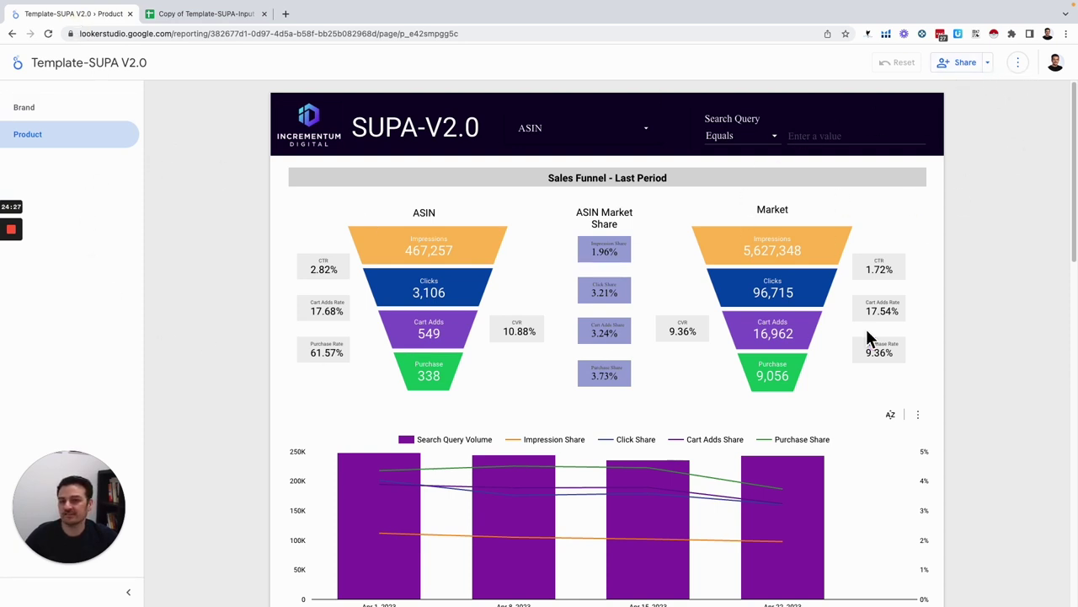
left_click(1018, 66)
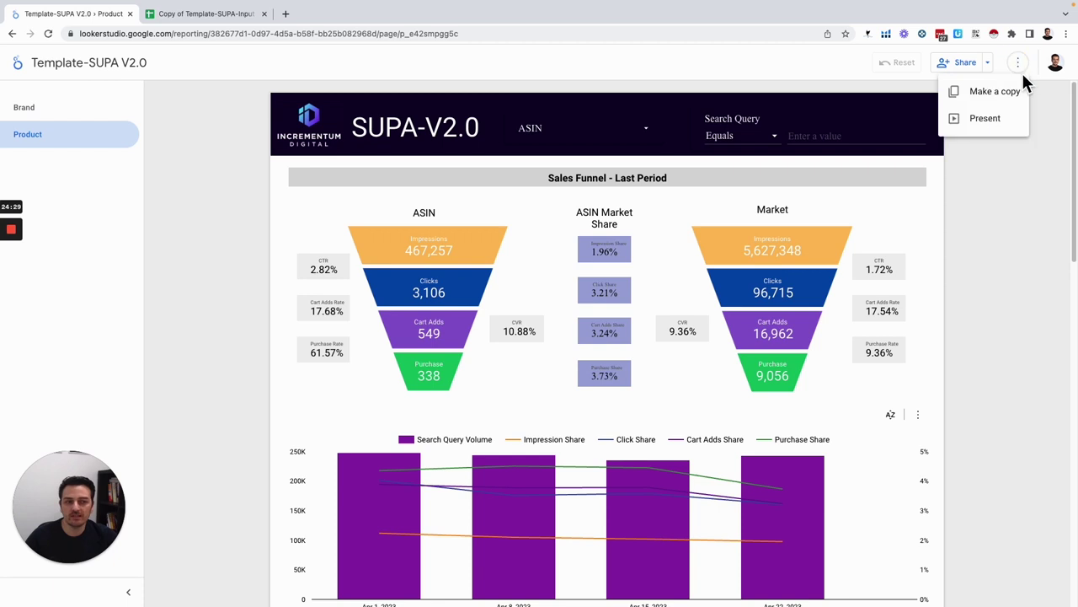
left_click(1007, 93)
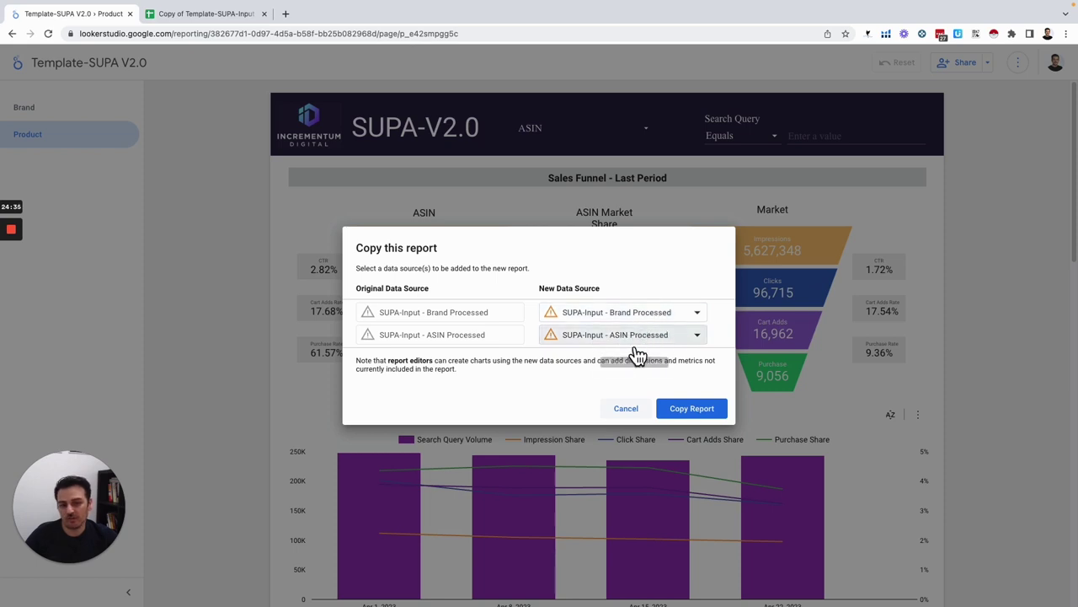
left_click(693, 411)
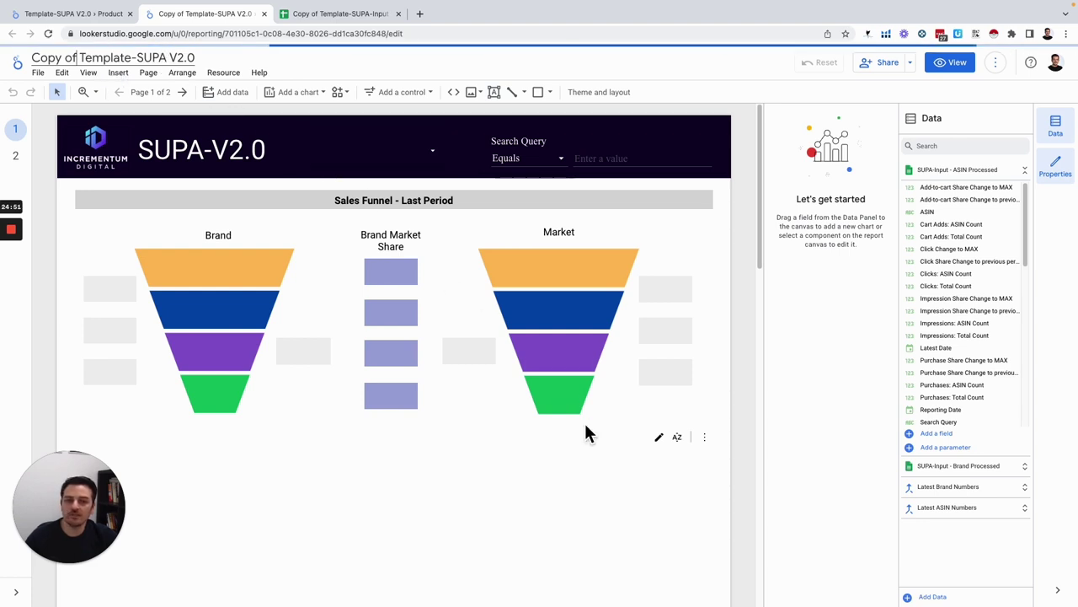
Look through the ASIN Processed fields in the copied report and open its list of added data sources
scroll(975, 335, "down", 1)
scroll(973, 332, "down", 10)
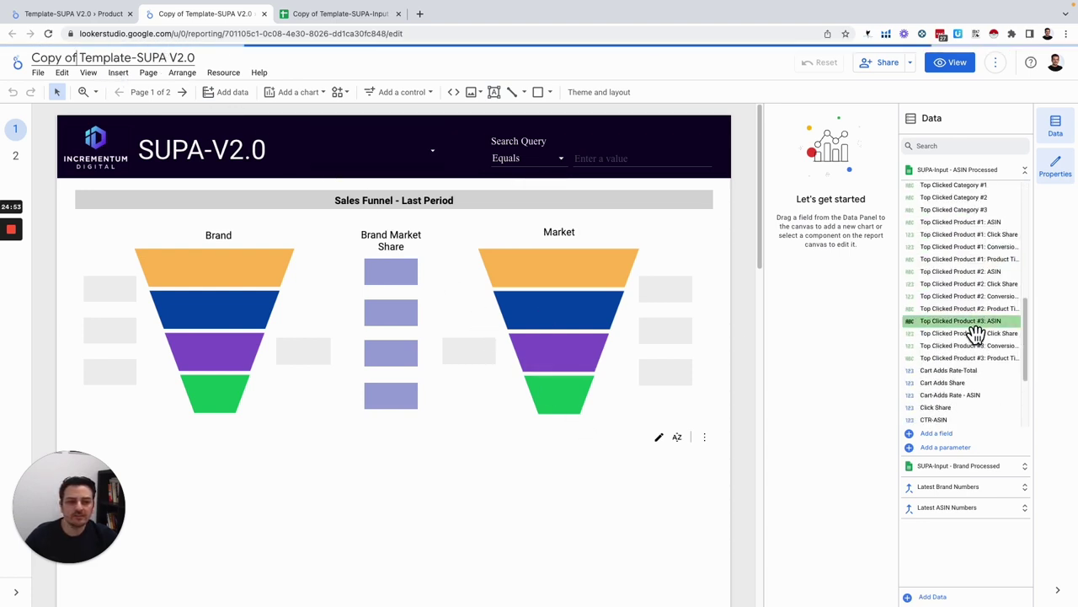
left_click(224, 74)
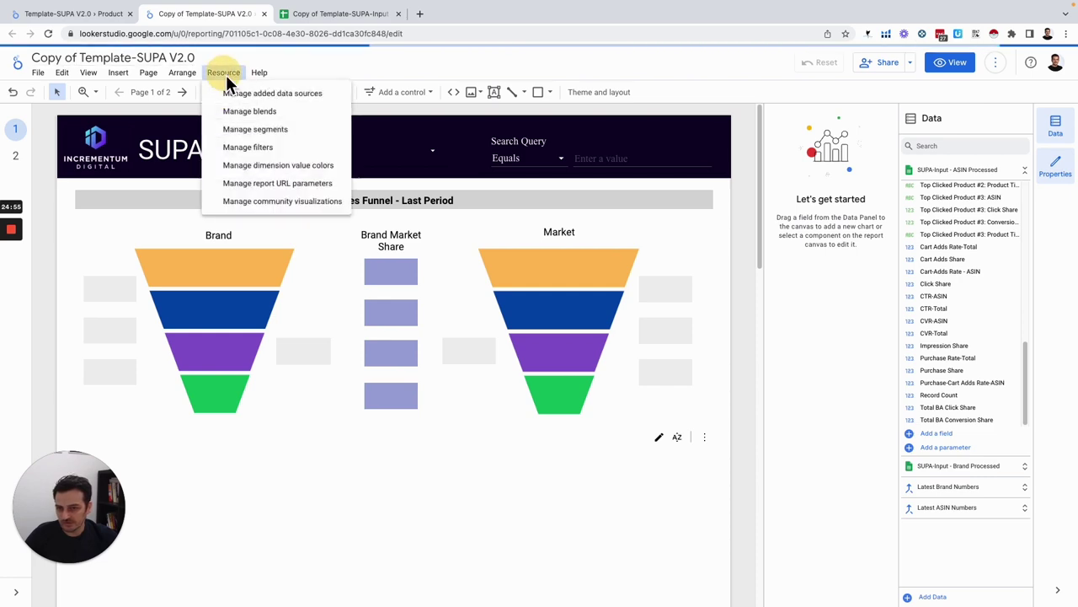
left_click(291, 95)
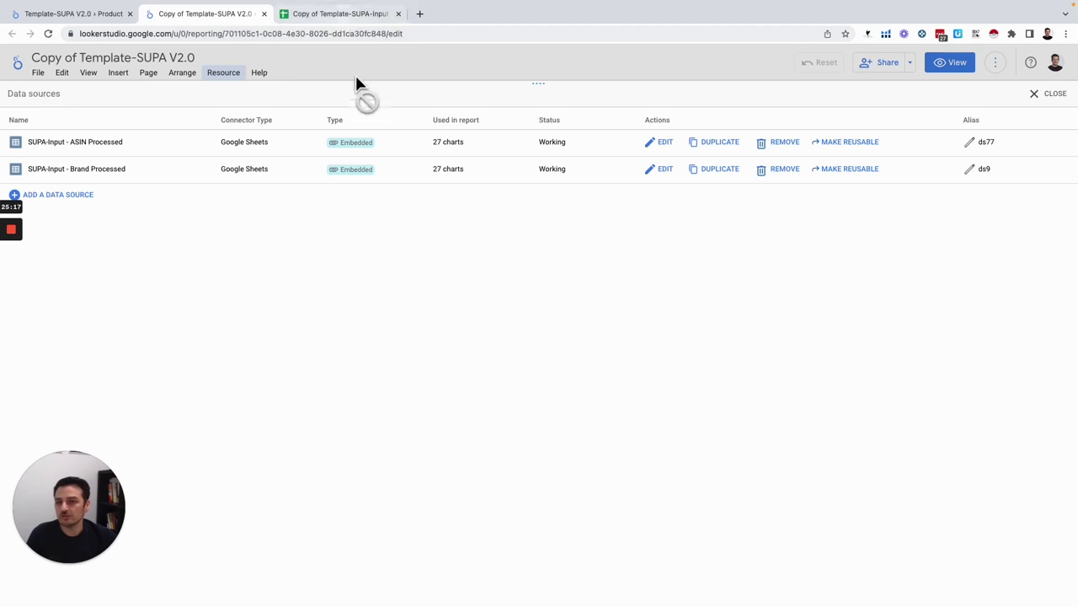
Try to reconnect the SUPA-Input - ASIN Processed source to the ASIN Processed worksheet of Copy of Template-SUPA-Input V2.0
left_click(666, 142)
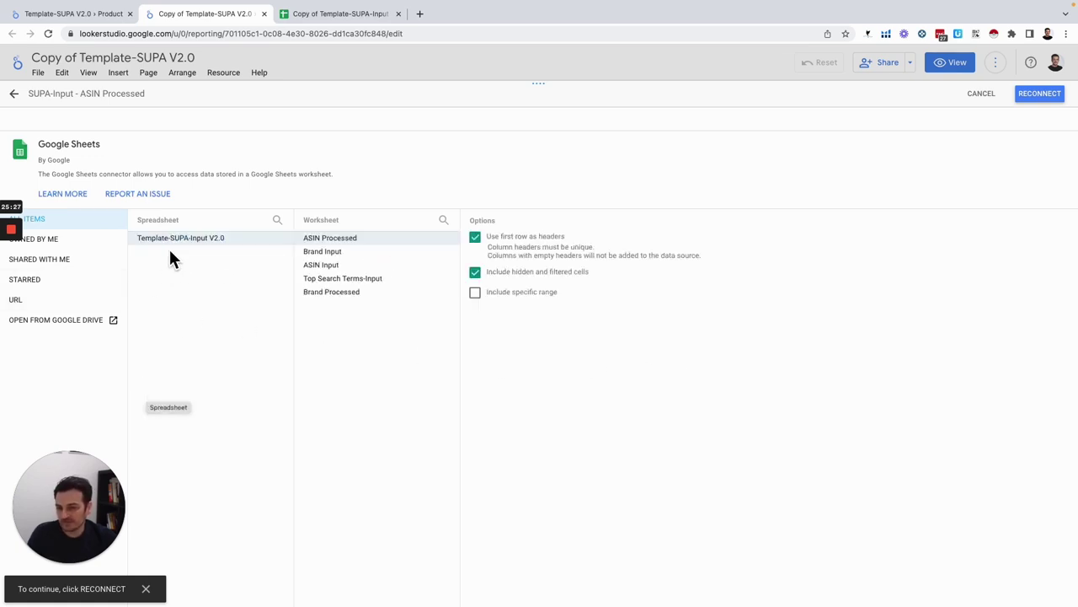
left_click(54, 242)
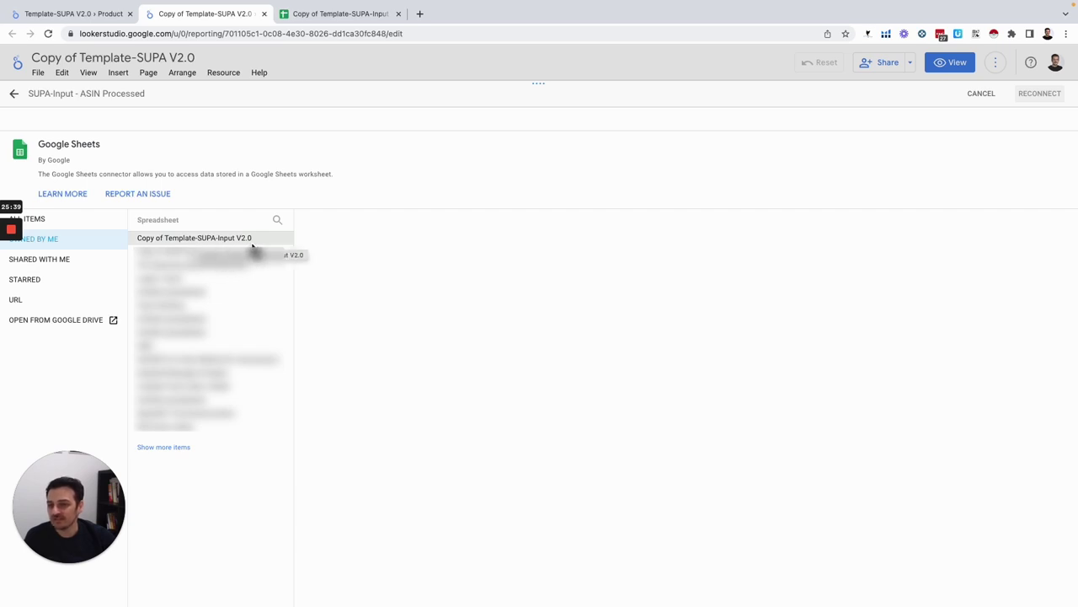
left_click(175, 243)
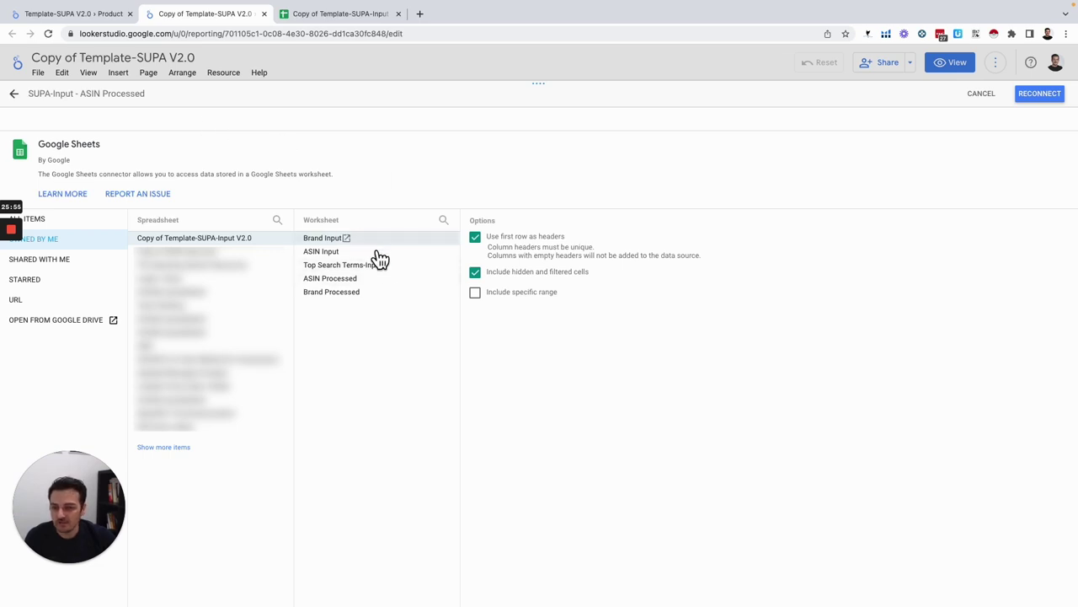
left_click(335, 278)
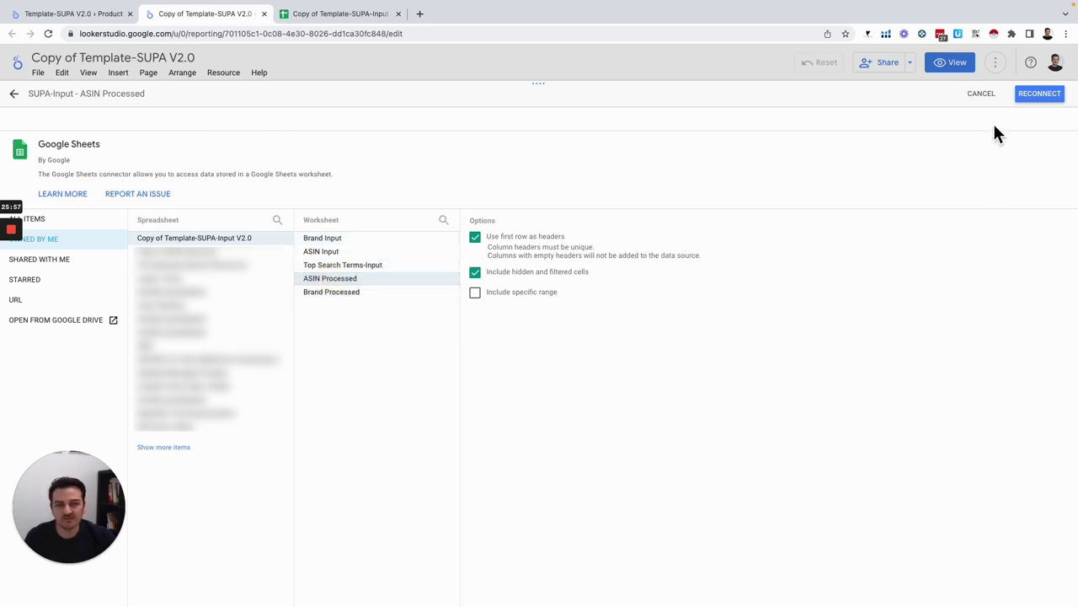
left_click(1039, 95)
scroll(651, 459, "down", 1)
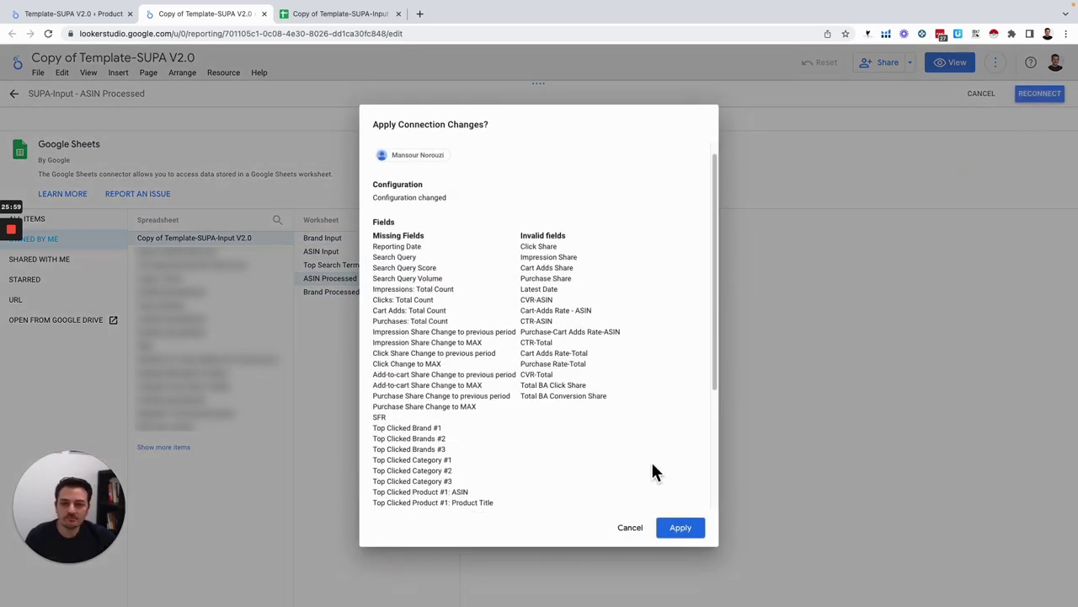
scroll(649, 457, "up", 1)
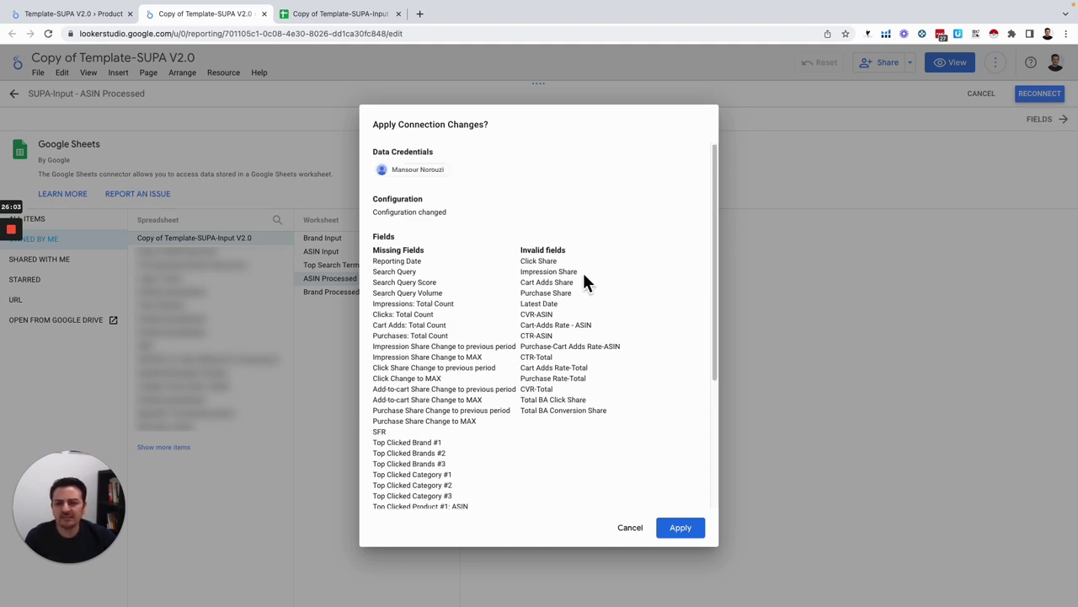
scroll(472, 421, "down", 3)
scroll(458, 419, "up", 3)
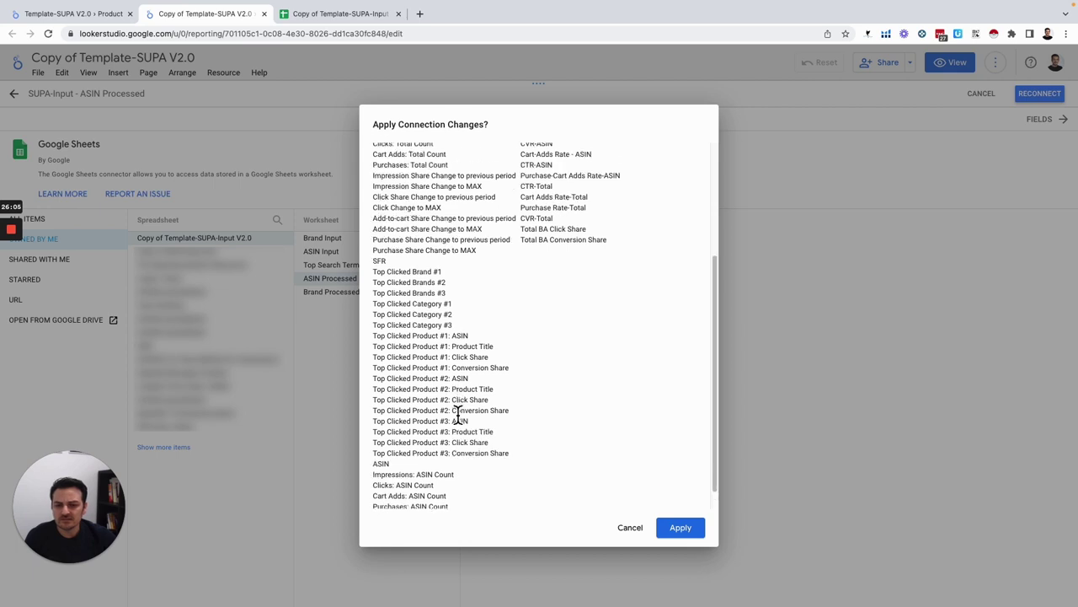
left_click(683, 530)
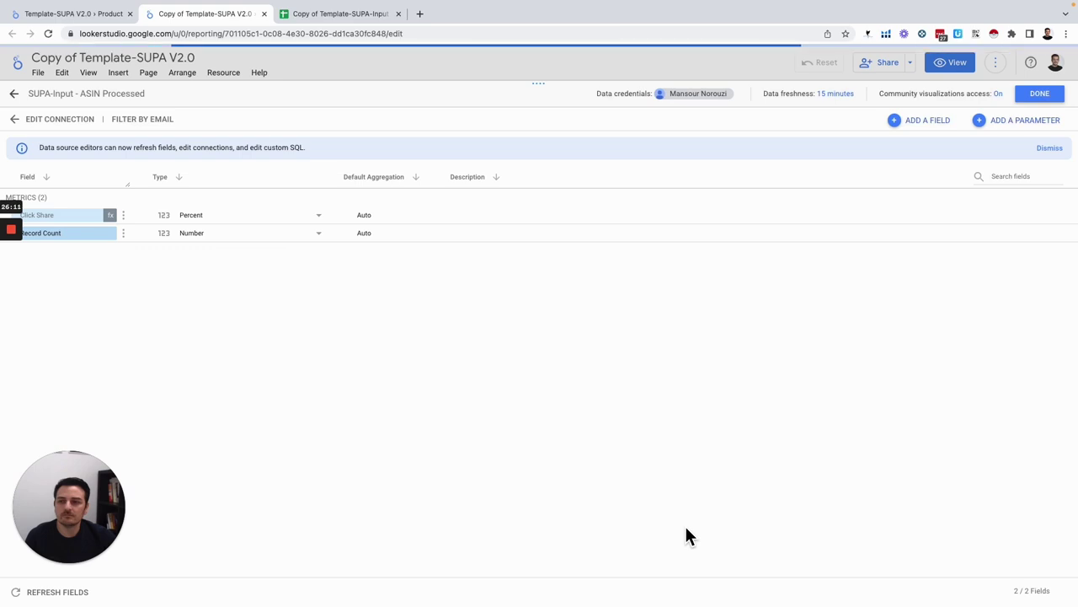
Cancel the pending ASIN connection changes and check the ASIN Processed sheet in Google Sheets
mouse_move(8, 235)
left_click(11, 274)
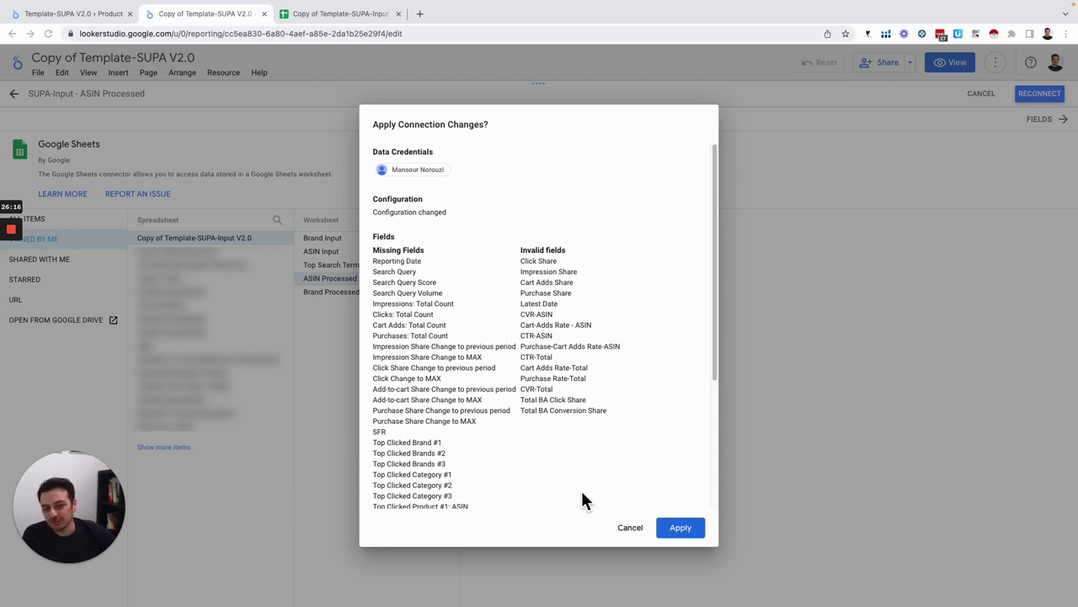
left_click(637, 536)
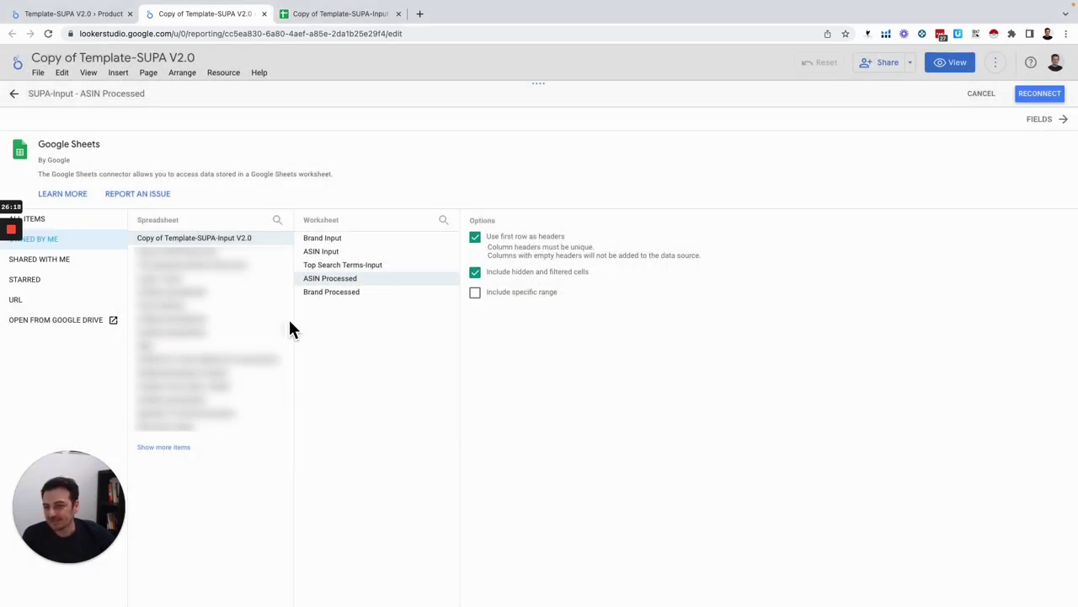
left_click(328, 19)
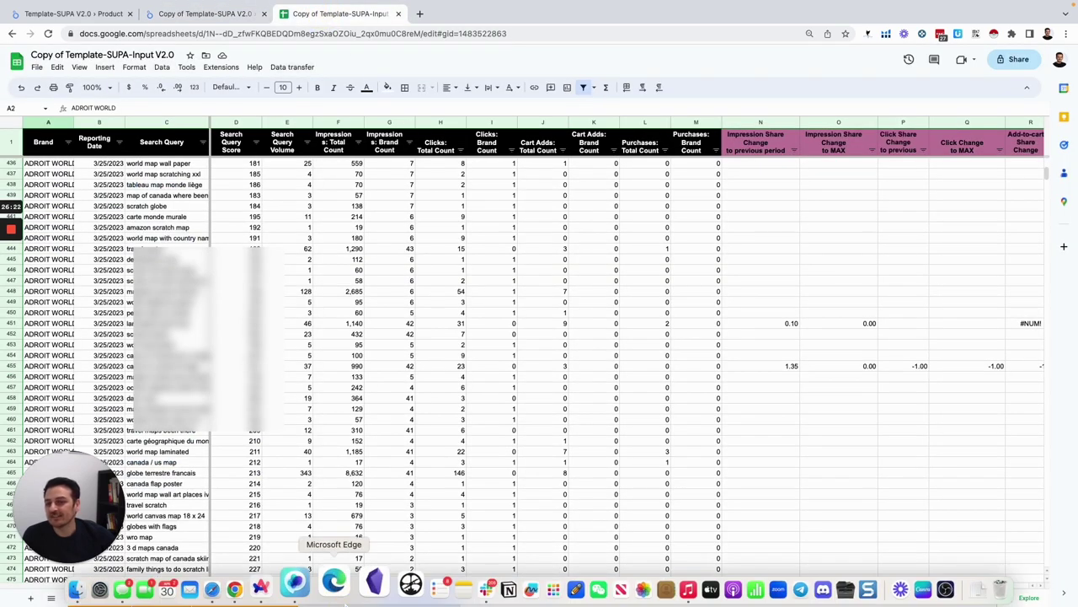
left_click(333, 597)
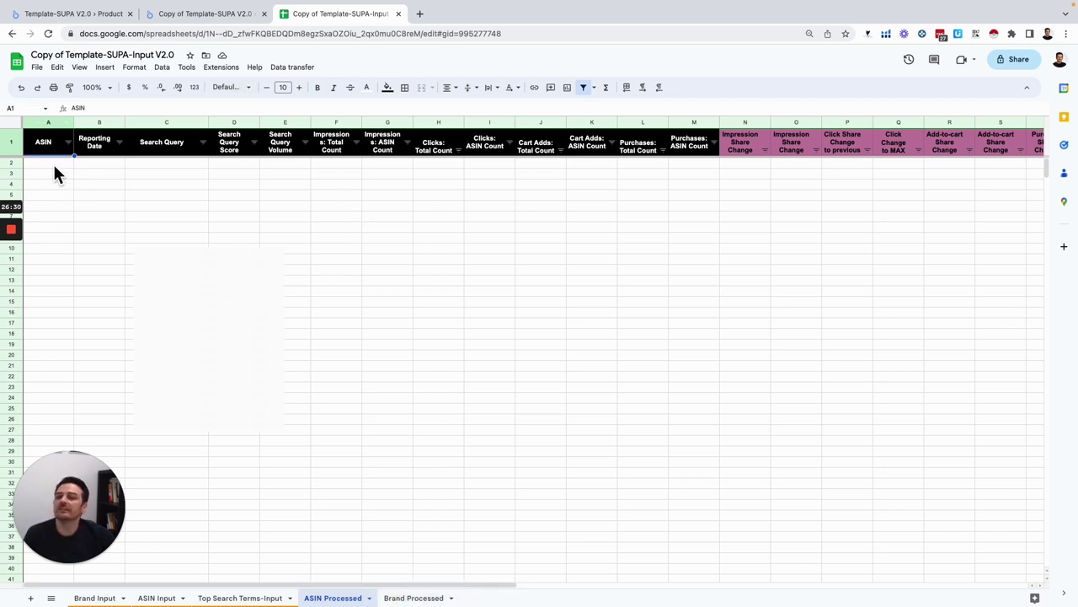
Switch back to Looker Studio and discard the unsaved changes to the ASIN Processed data source
left_click(203, 15)
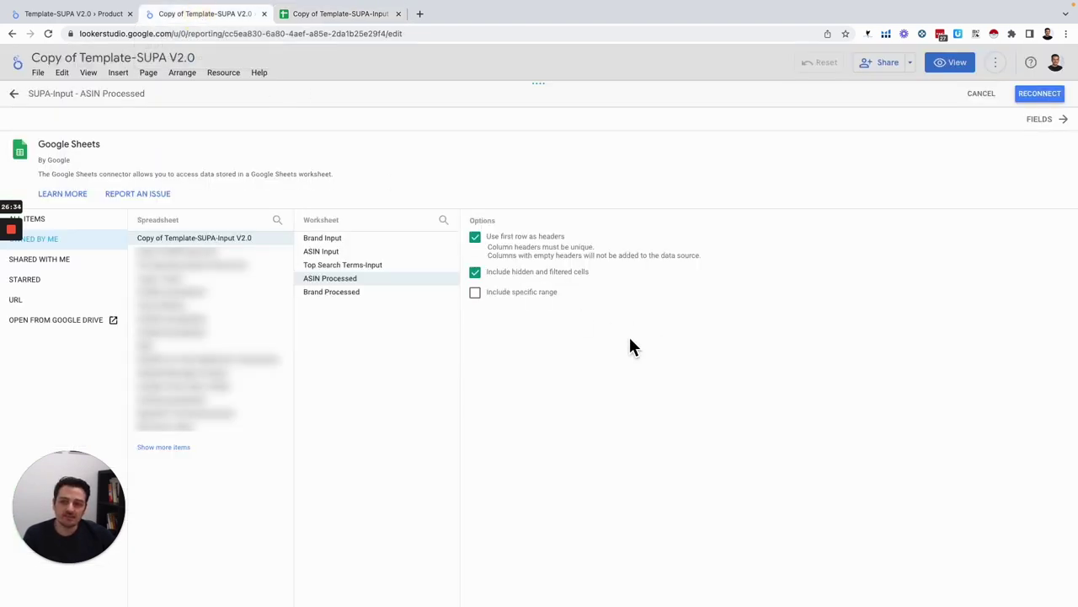
left_click(15, 94)
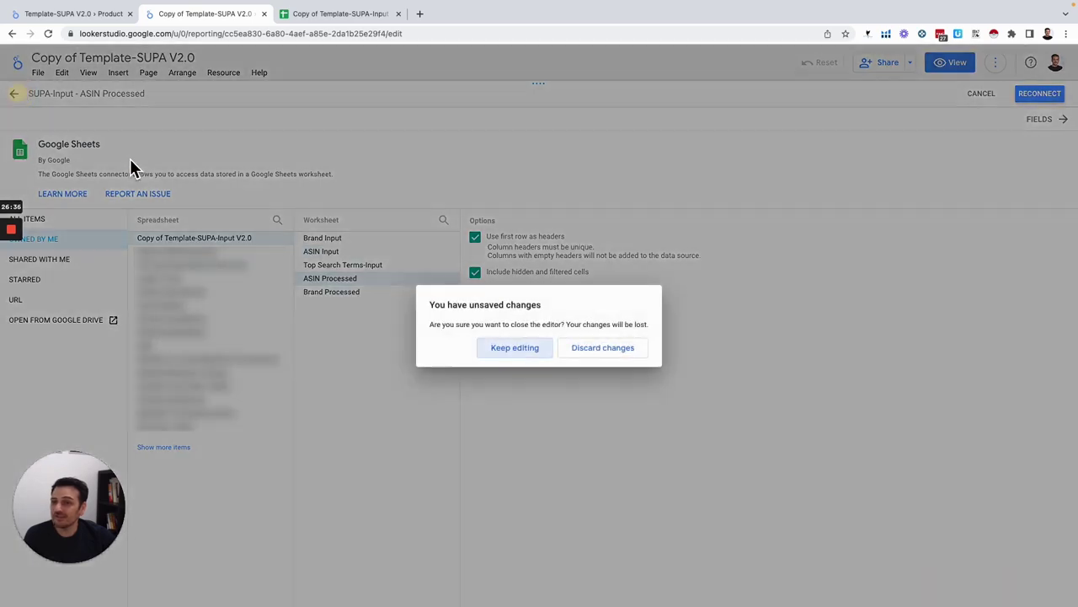
left_click(600, 348)
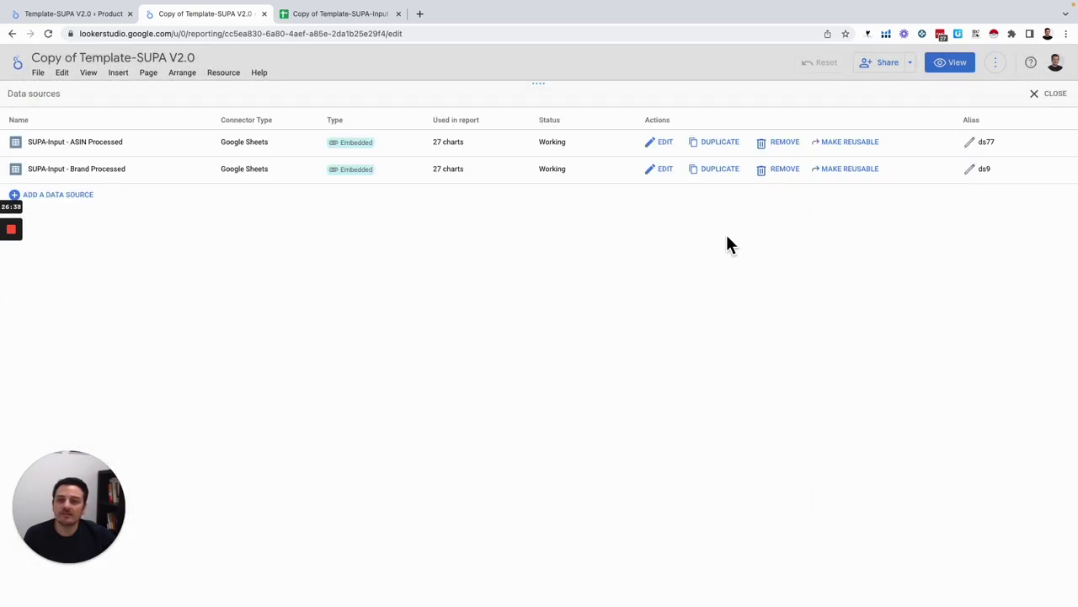
Reconnect the SUPA-Input - Brand Processed source to the Brand Processed worksheet of Copy of Template-SUPA-Input V2.0 and apply the connection changes
left_click(665, 171)
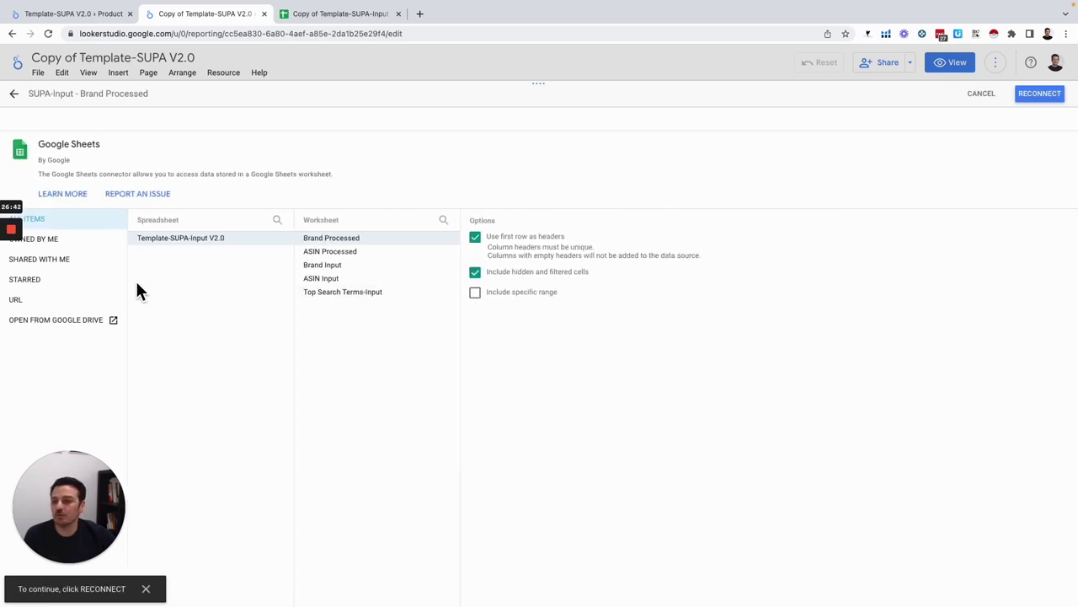
left_click(69, 242)
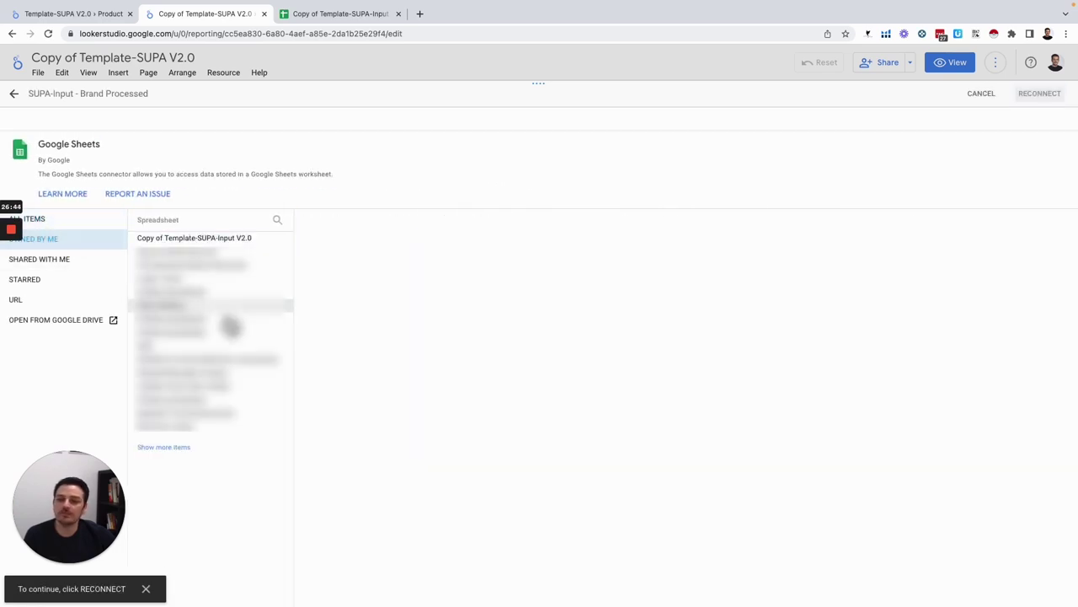
left_click(184, 238)
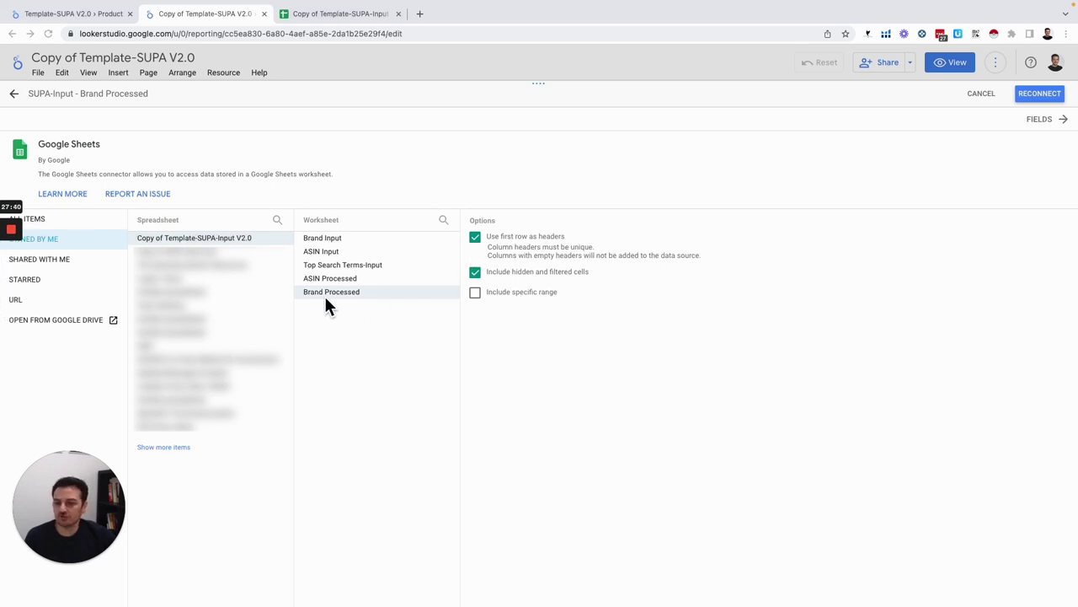
left_click(1039, 94)
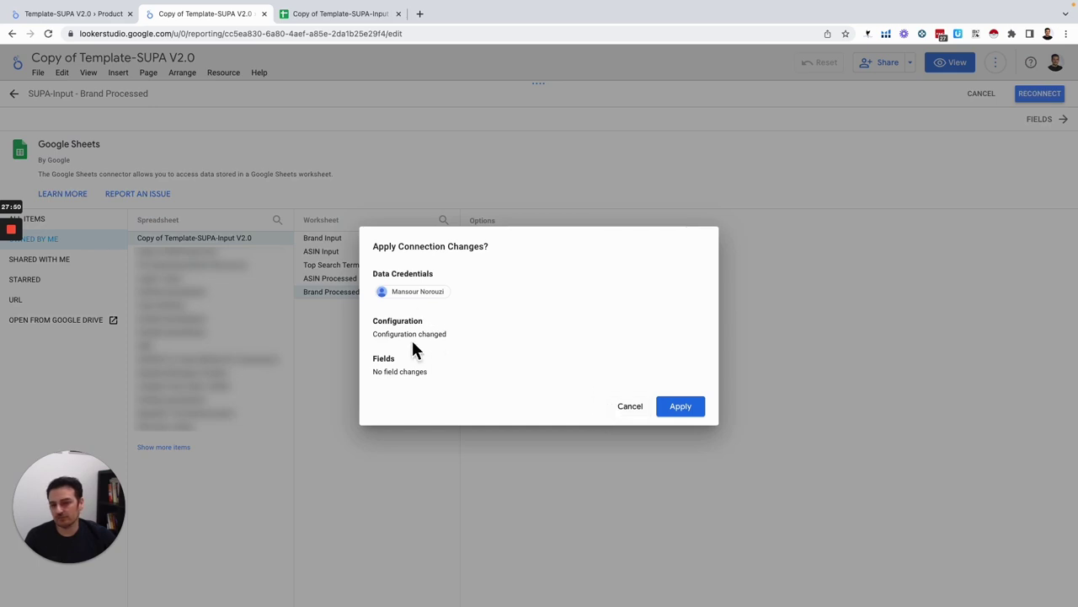
left_click(687, 407)
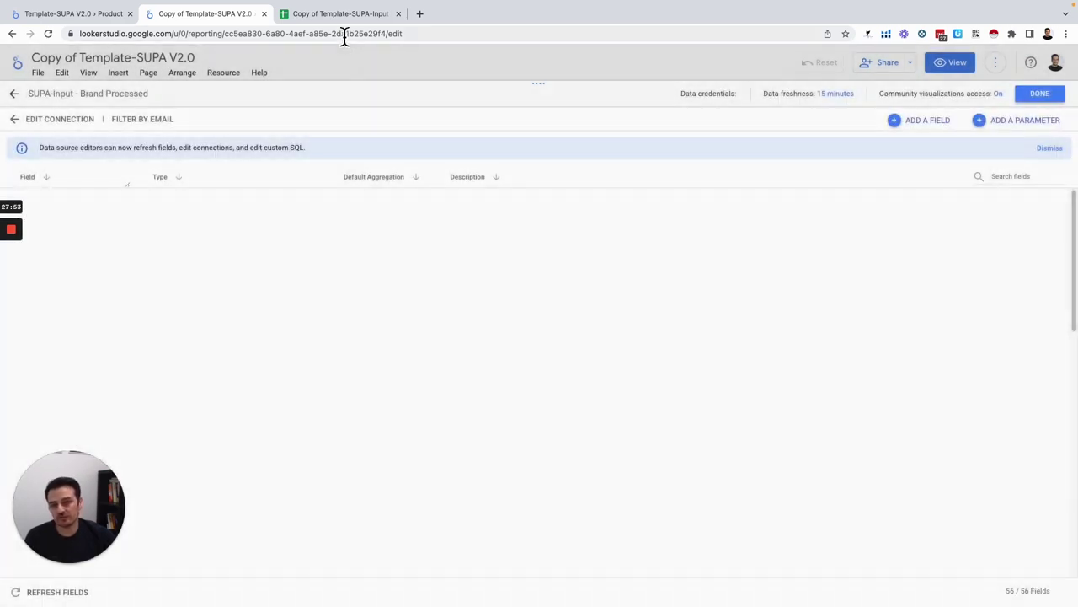
Check the Top Search Terms-Input sheet in Google Sheets and review the Brand Processed source's field list back in Looker Studio
left_click(341, 14)
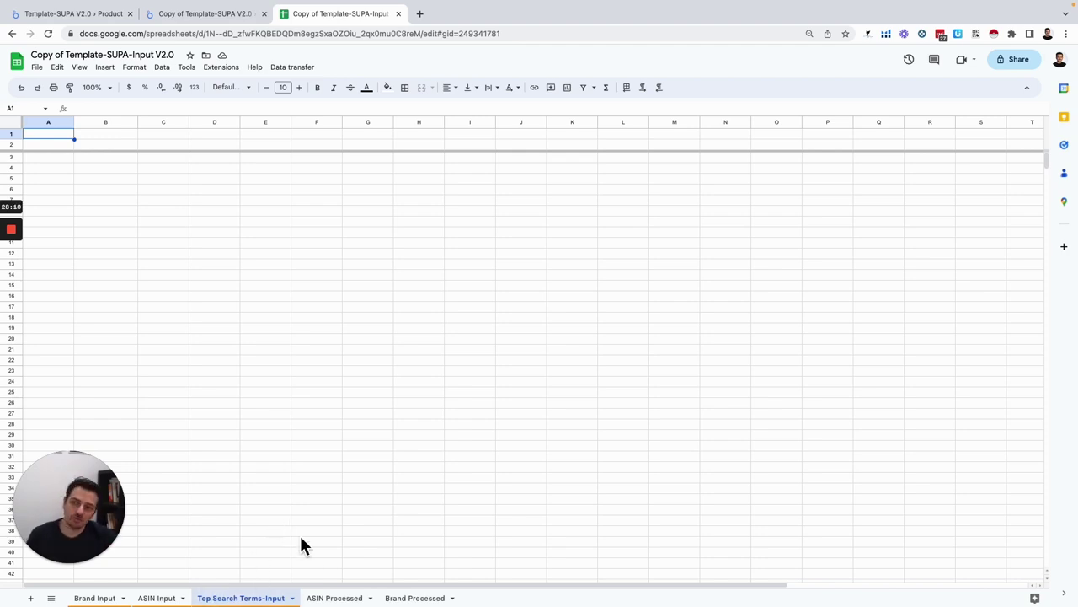
left_click(221, 23)
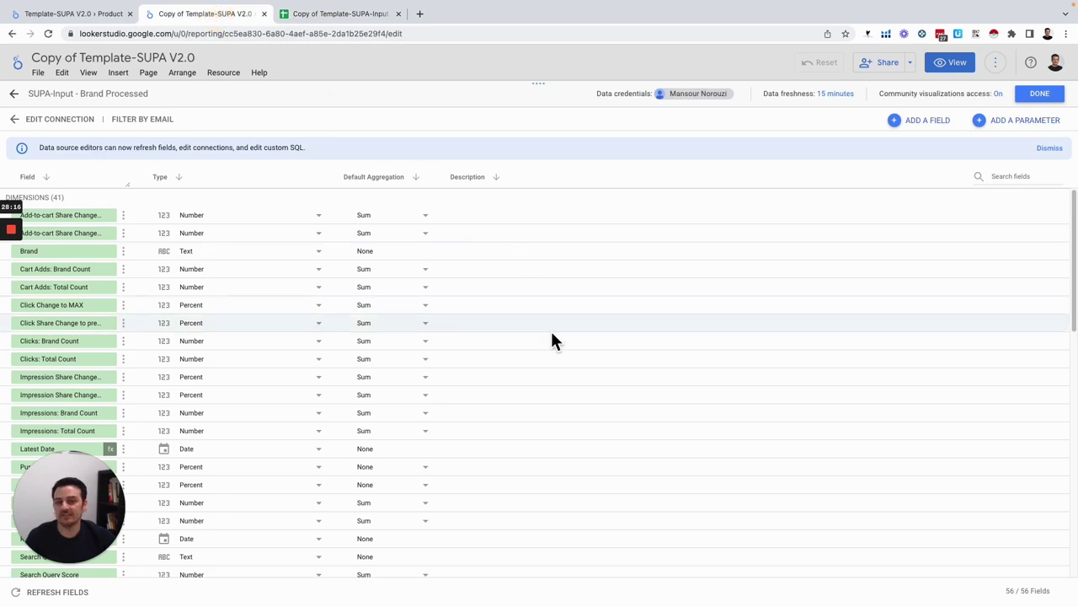
scroll(293, 398, "down", 1)
scroll(293, 397, "down", 15)
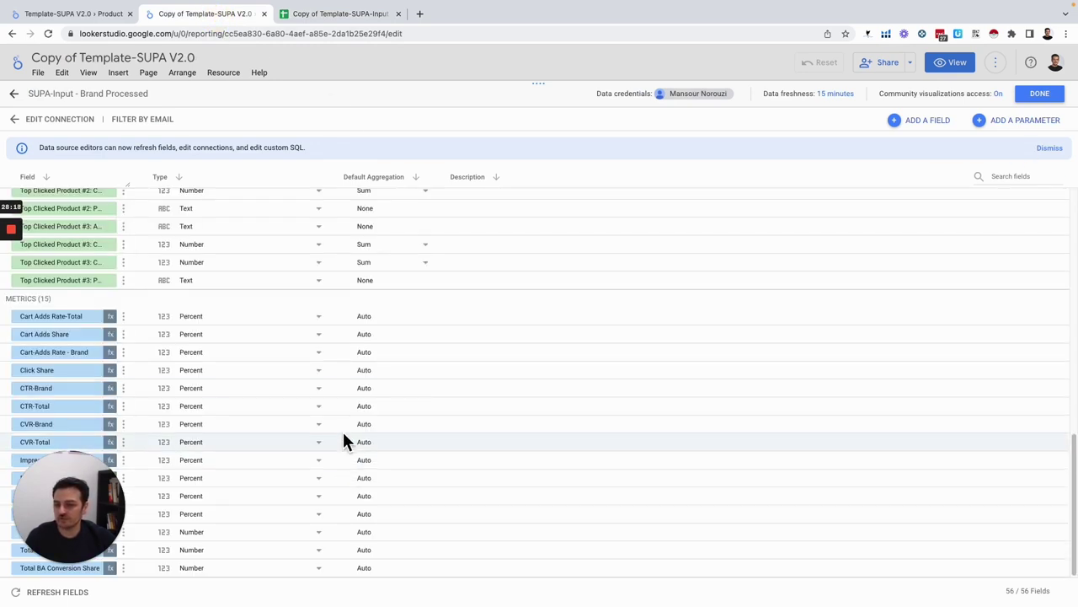
scroll(306, 413, "up", 16)
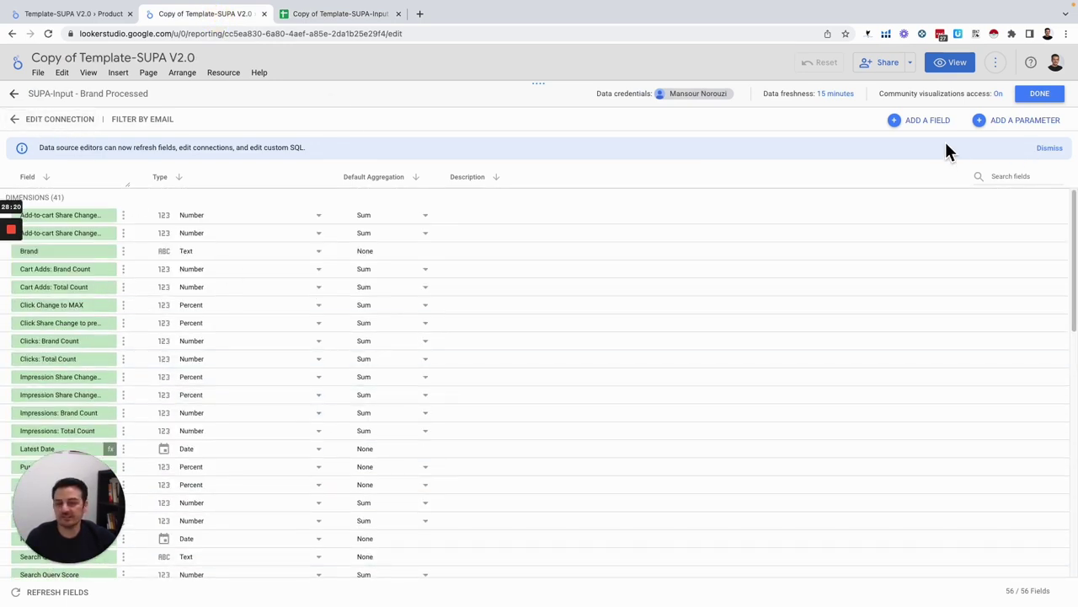
Finish editing the Brand Processed data source and check the ASIN Processed sheet in Google Sheets before returning to Looker Studio
left_click(1038, 96)
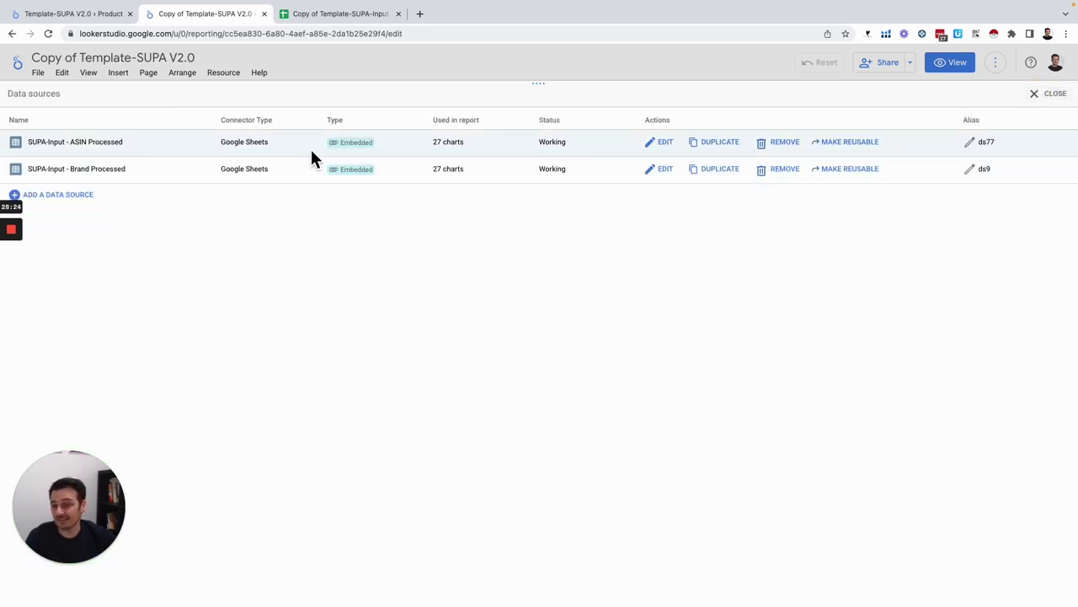
left_click(352, 15)
left_click(334, 598)
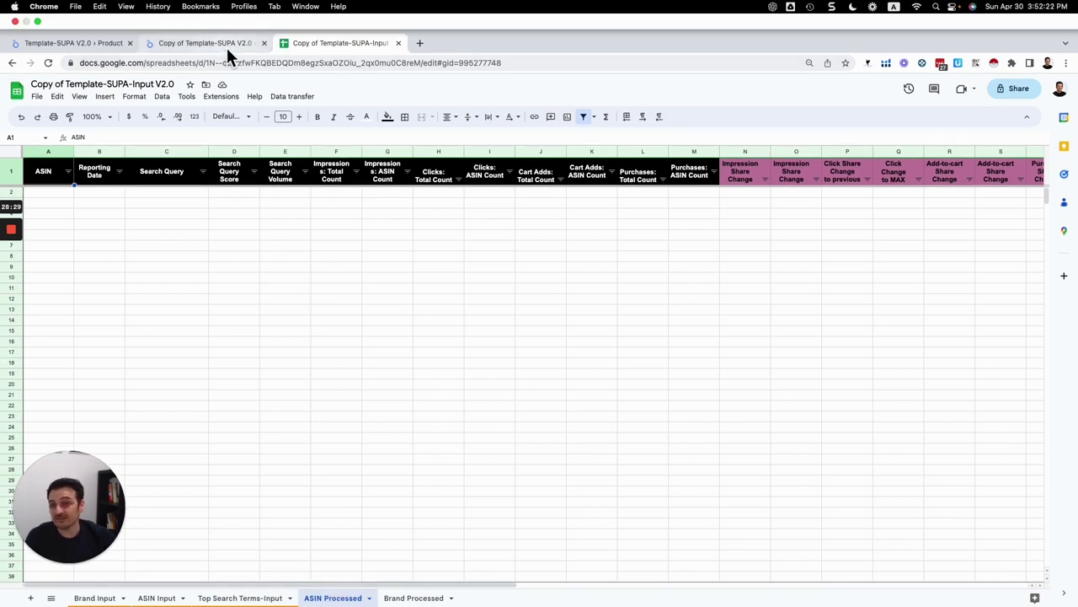
left_click(226, 46)
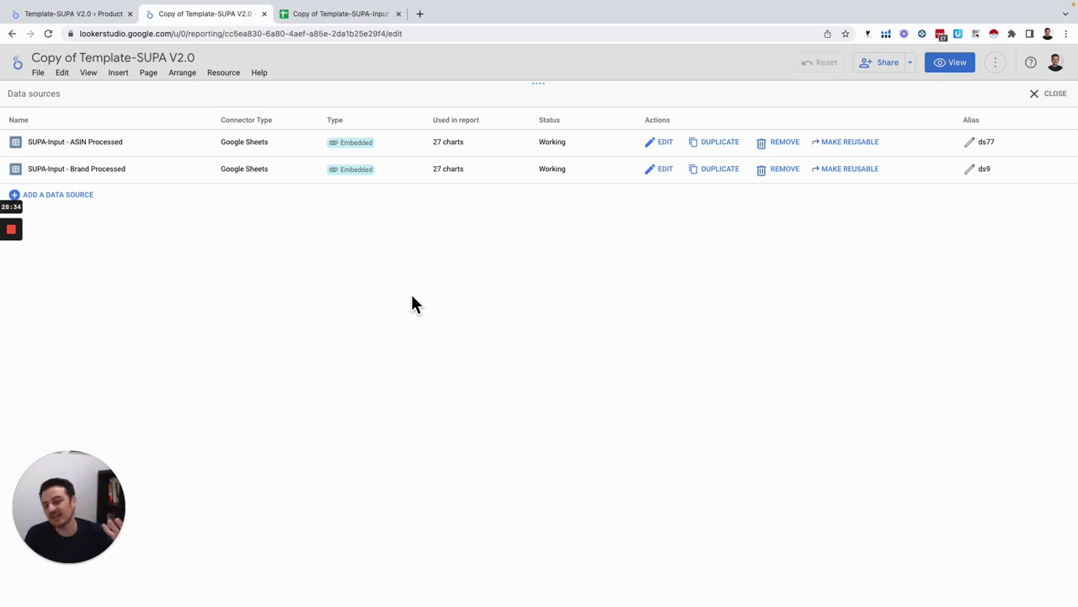
Switch to Google Sheets and review the Top Search Terms-Input sheet and the available Data transfer processing commands
left_click(331, 16)
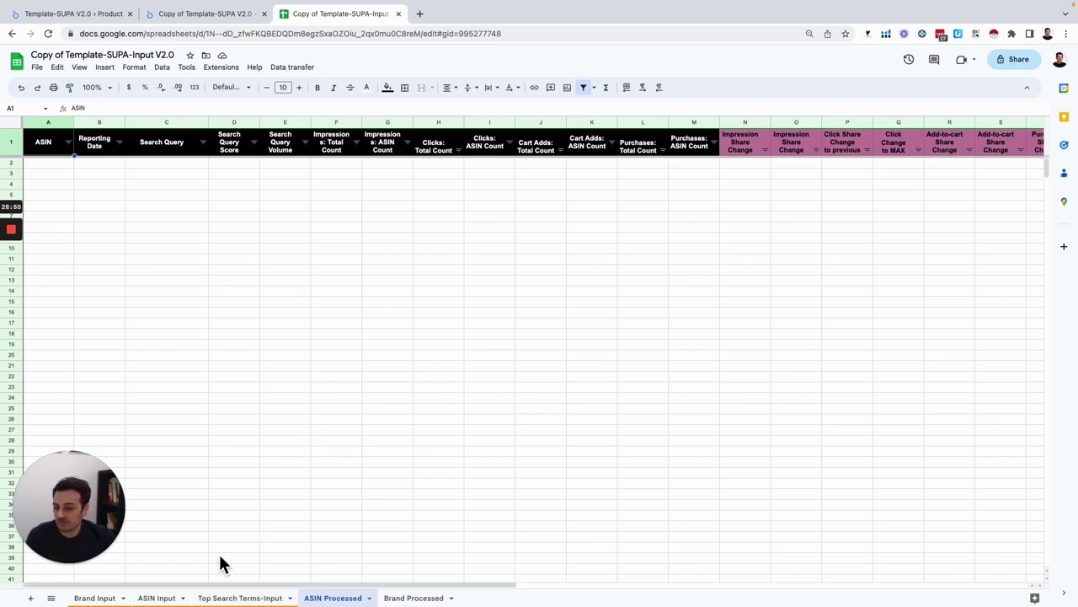
left_click(234, 596)
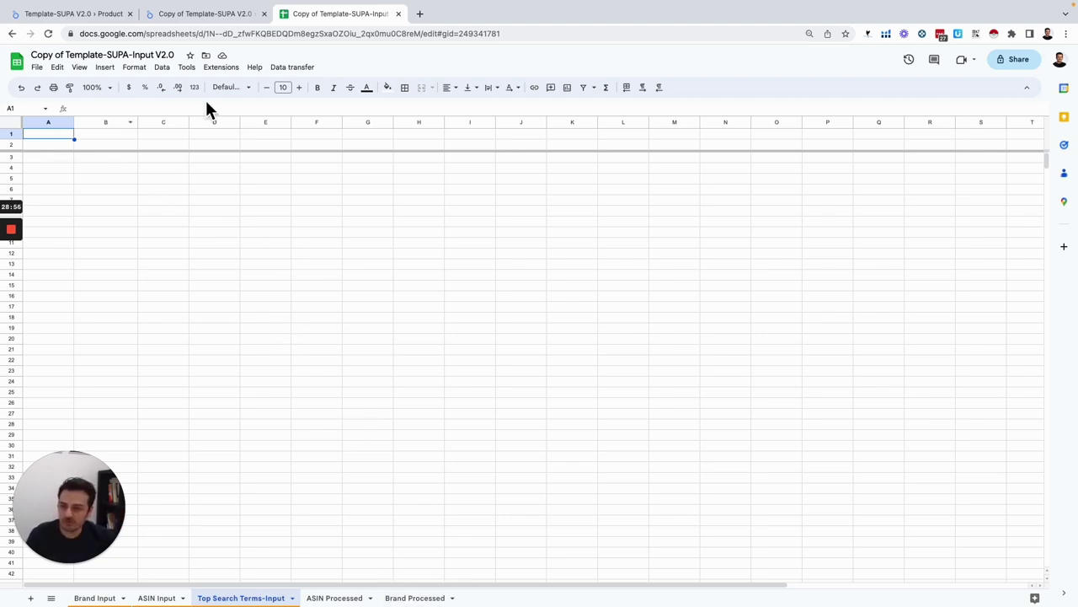
left_click(295, 67)
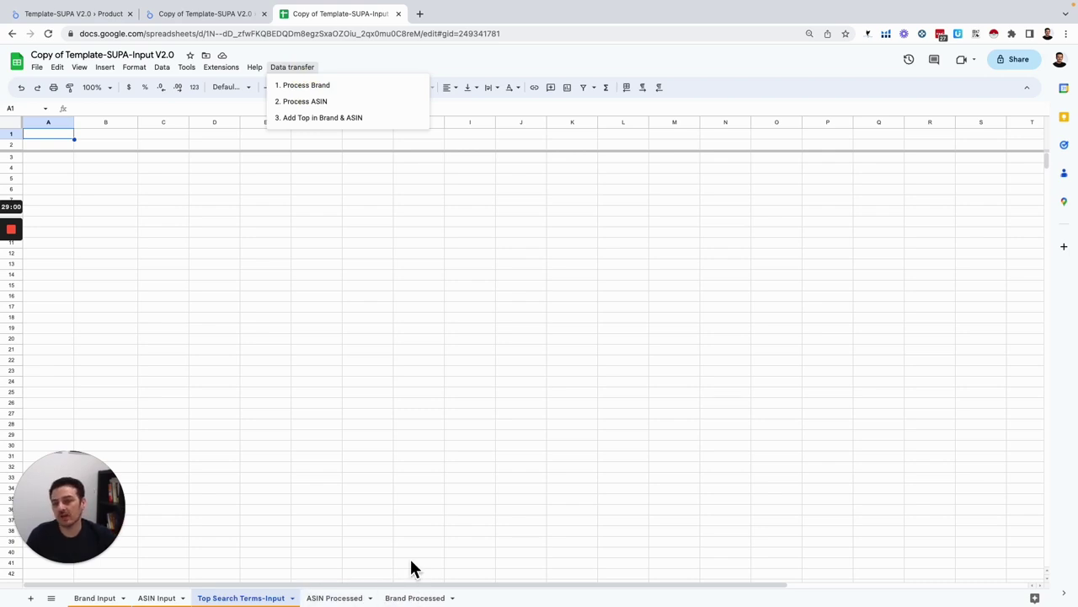
Switch back to Looker Studio, close the data sources list and review the first report page's funnel, trend chart and weekly table
left_click(224, 16)
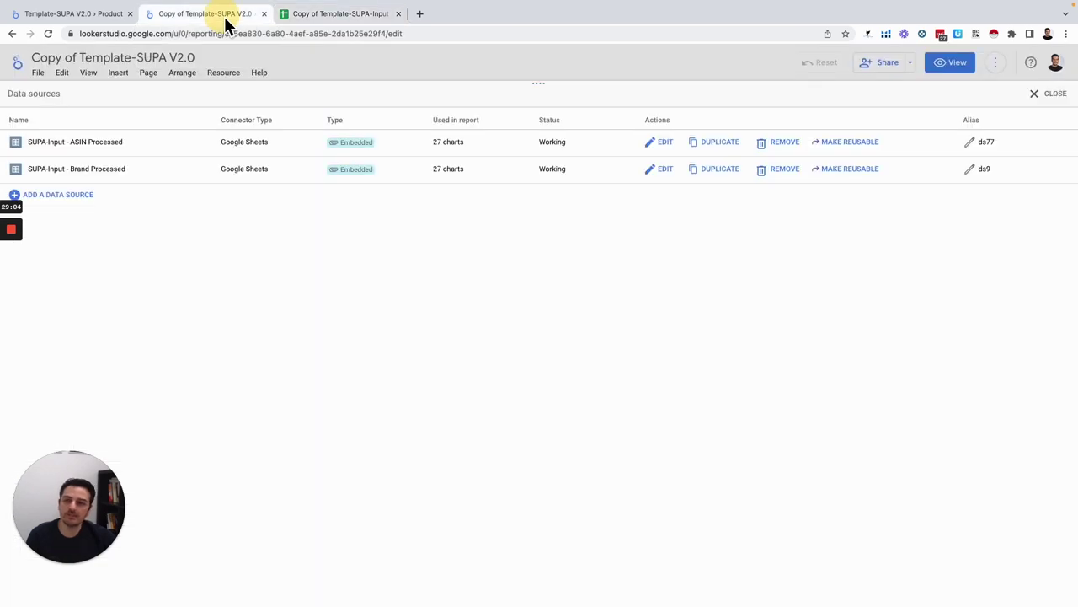
left_click(1053, 96)
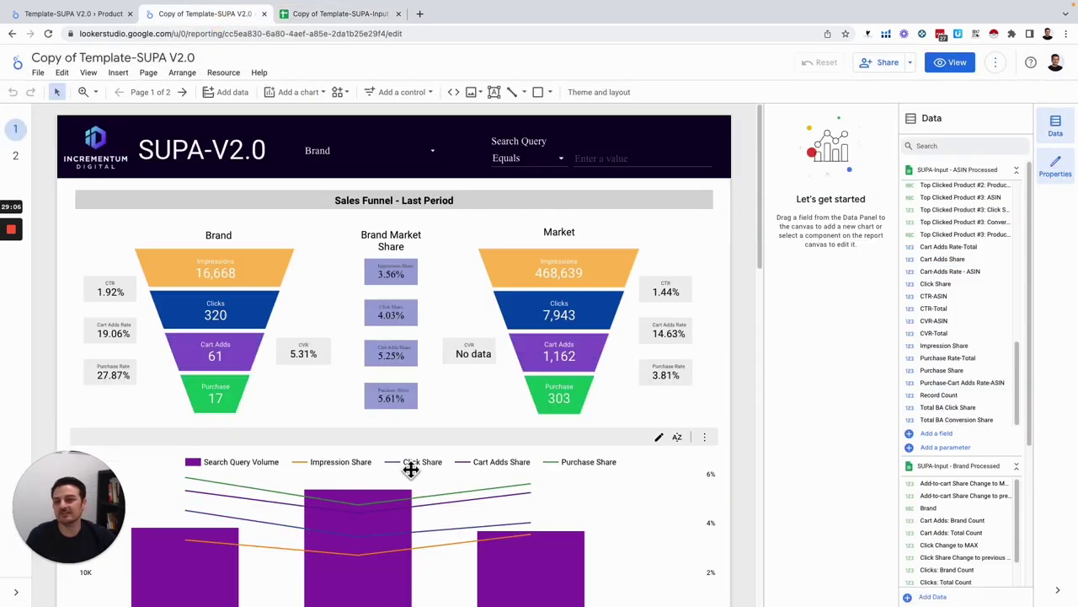
scroll(554, 413, "down", 1)
scroll(554, 413, "down", 5)
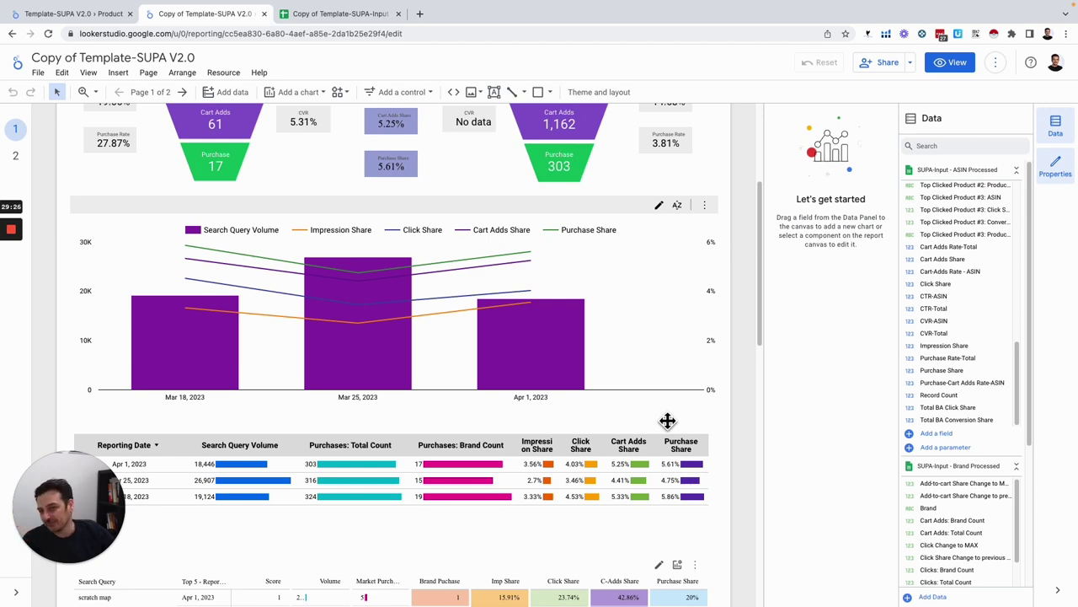
Glance at the input spreadsheet in Google Sheets, and back in Looker Studio hide the Data and Properties panes beside the report
left_click(371, 15)
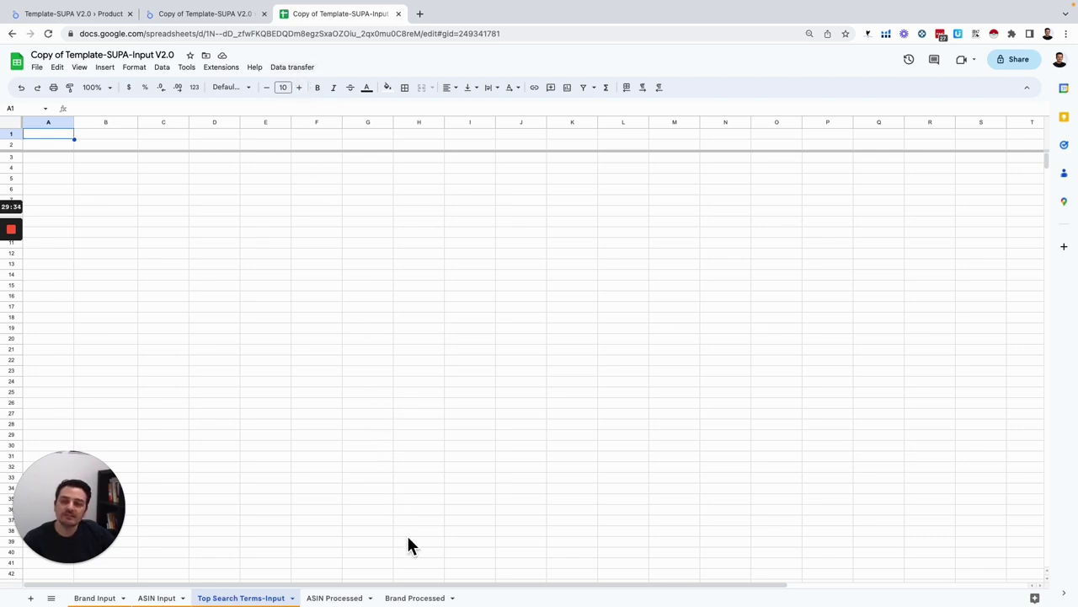
left_click(228, 22)
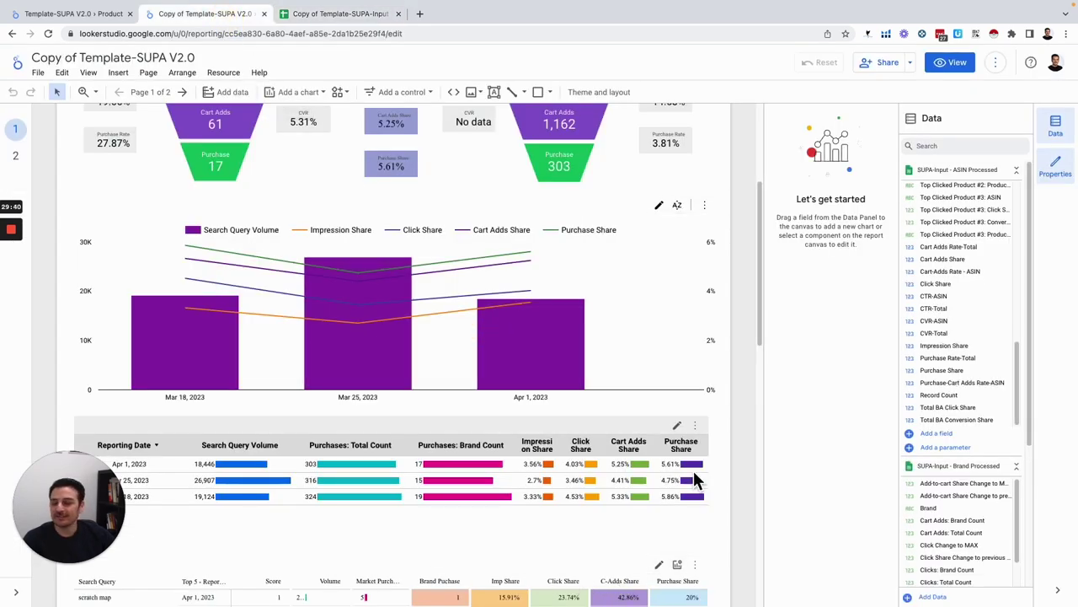
left_click(1055, 128)
left_click(1058, 173)
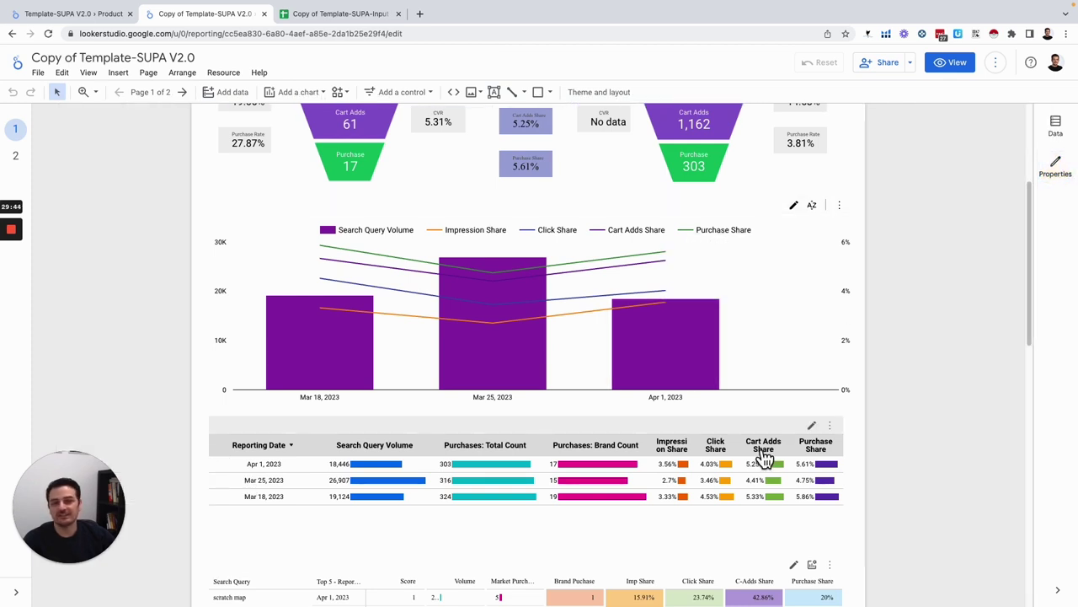